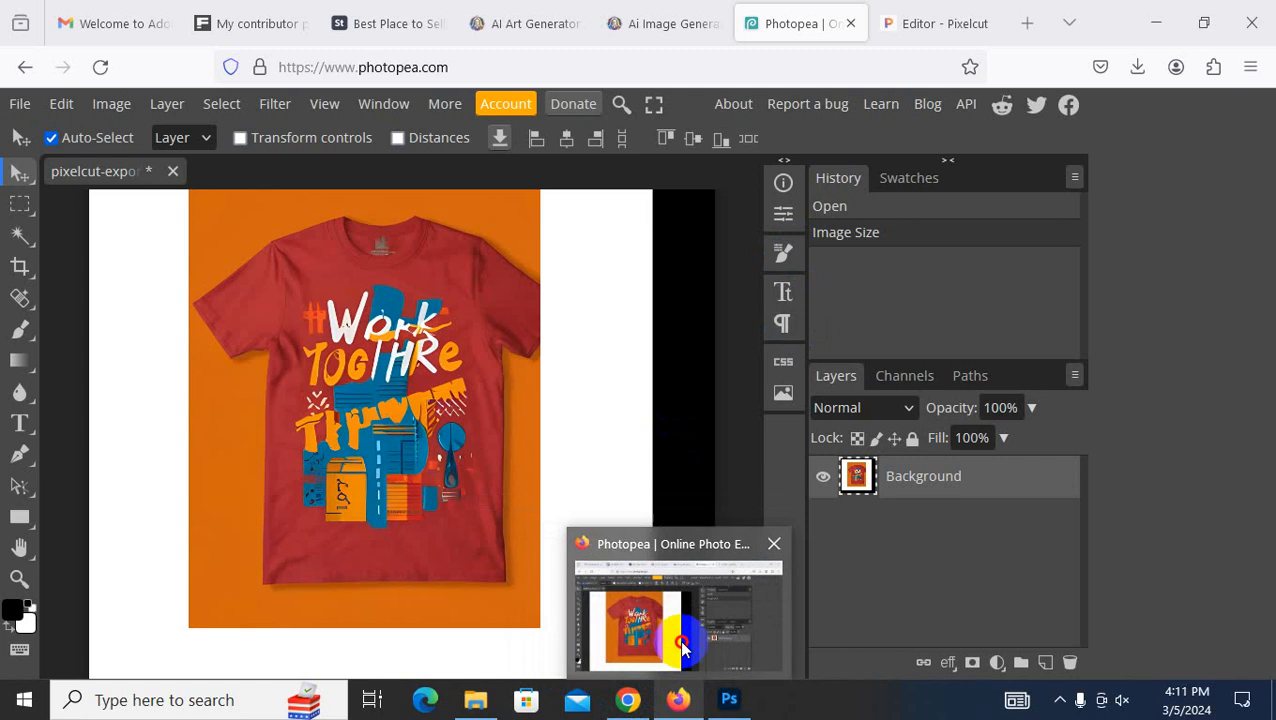
- Bring up the Adobe Stock contributor welcome page among the open Firefox pages
left_click(918, 22)
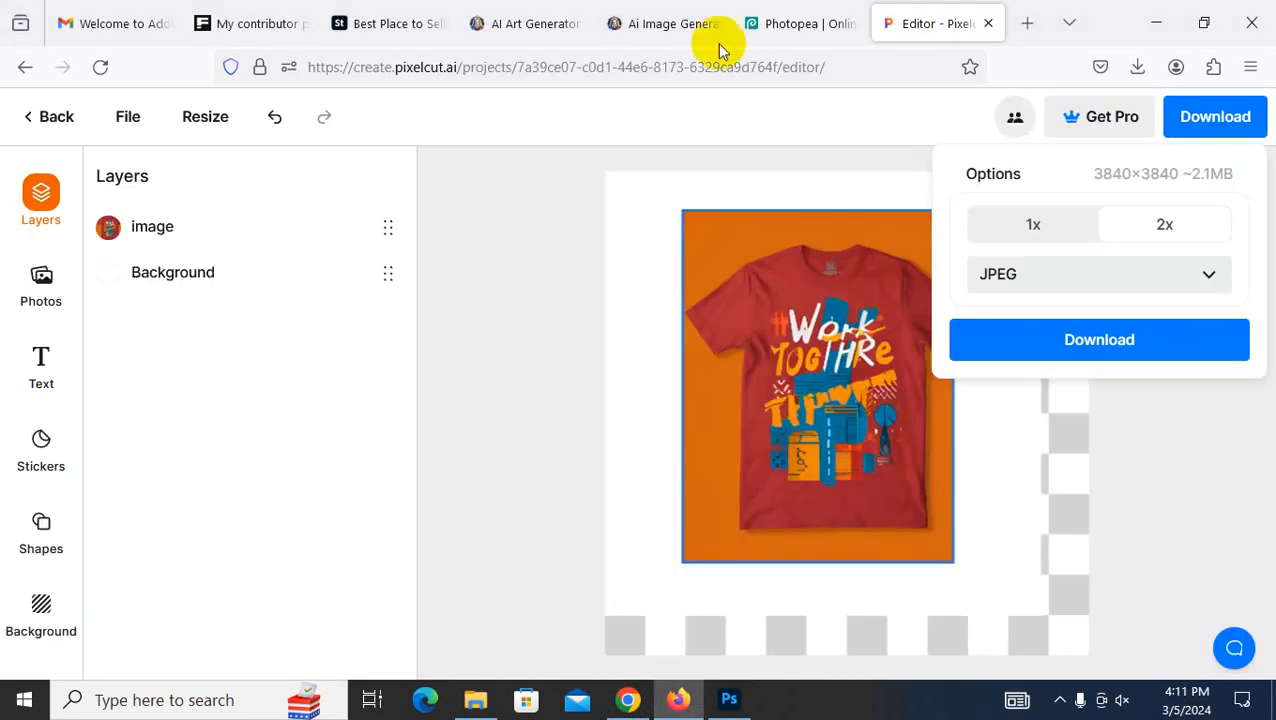
left_click(245, 23)
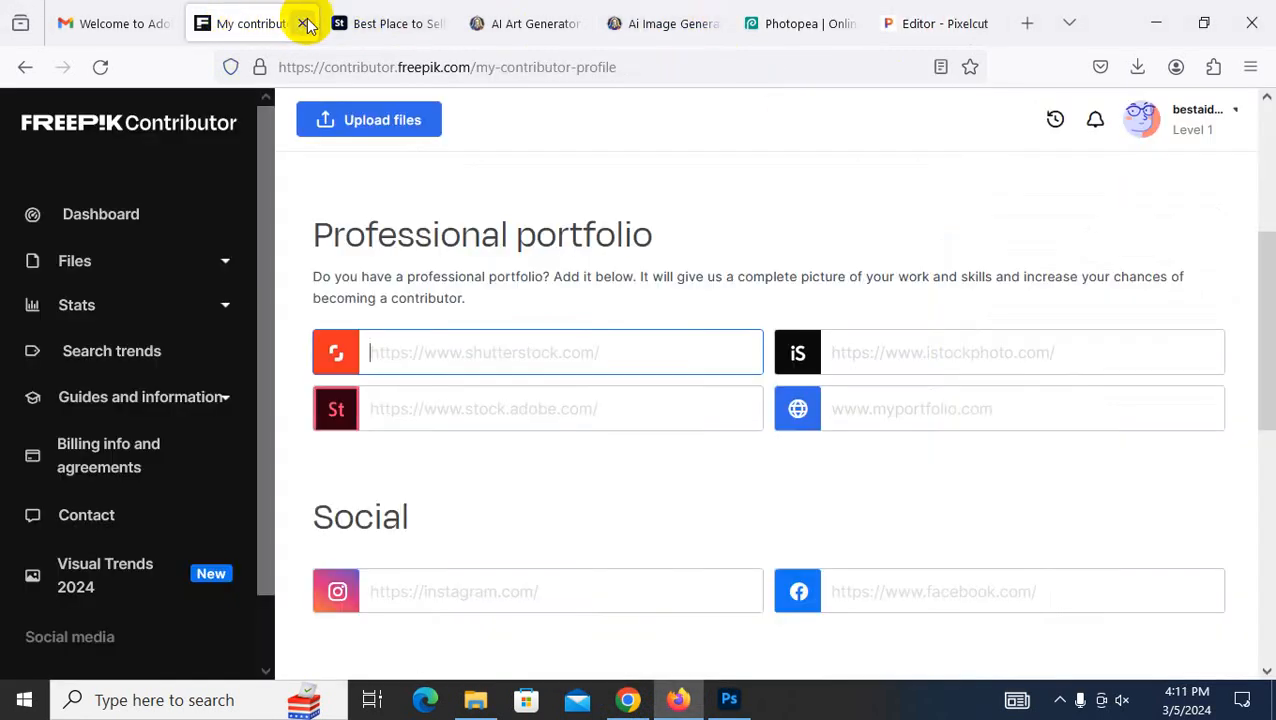
left_click(380, 12)
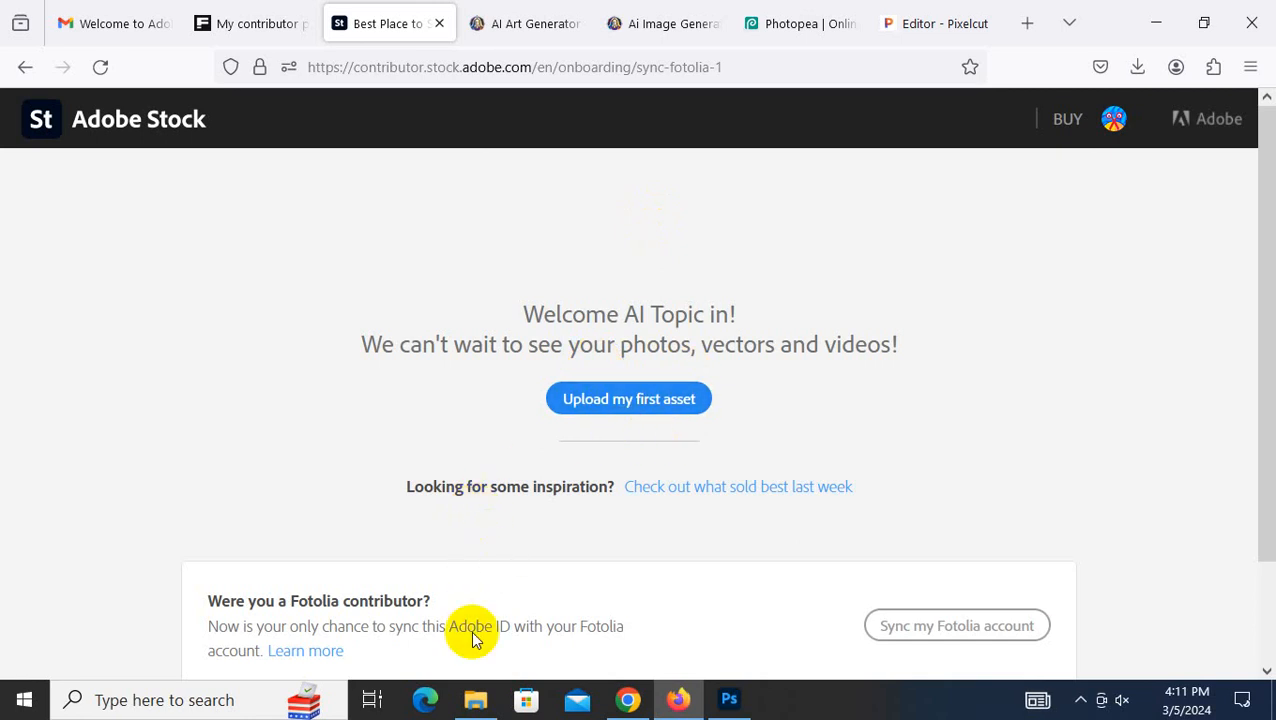
mouse_move(482, 703)
left_click(456, 589)
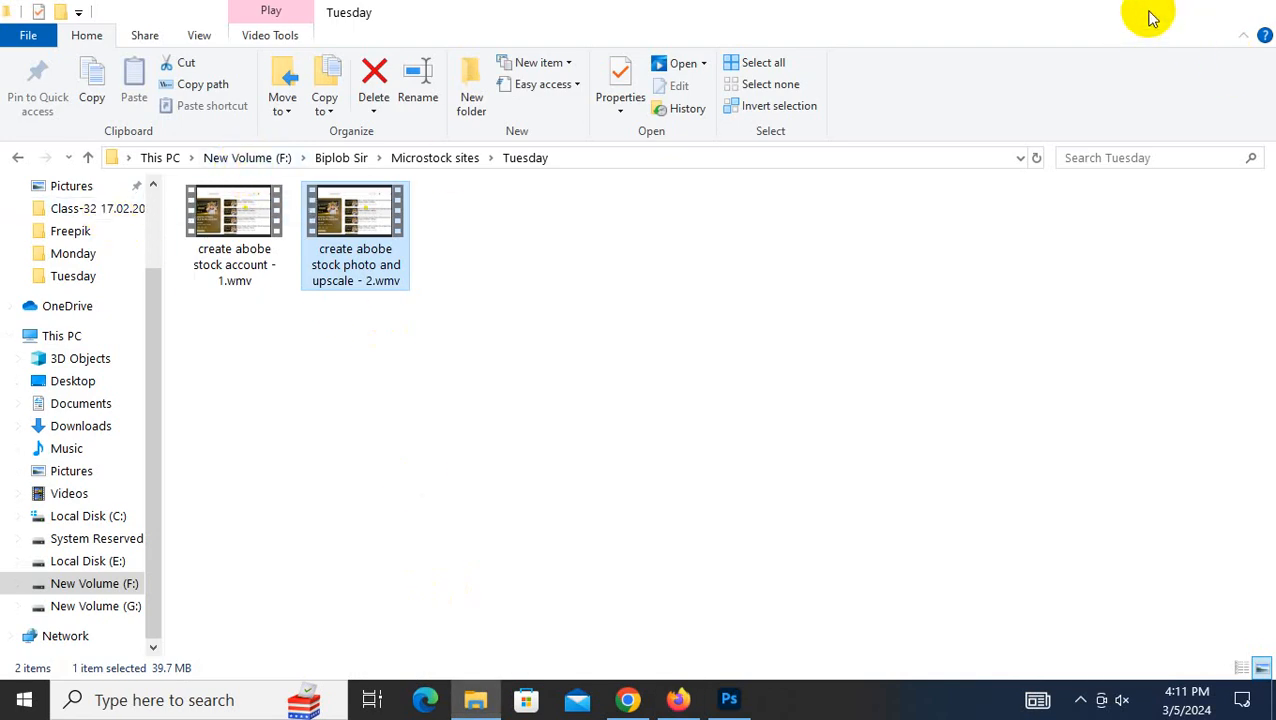
left_click(1154, 12)
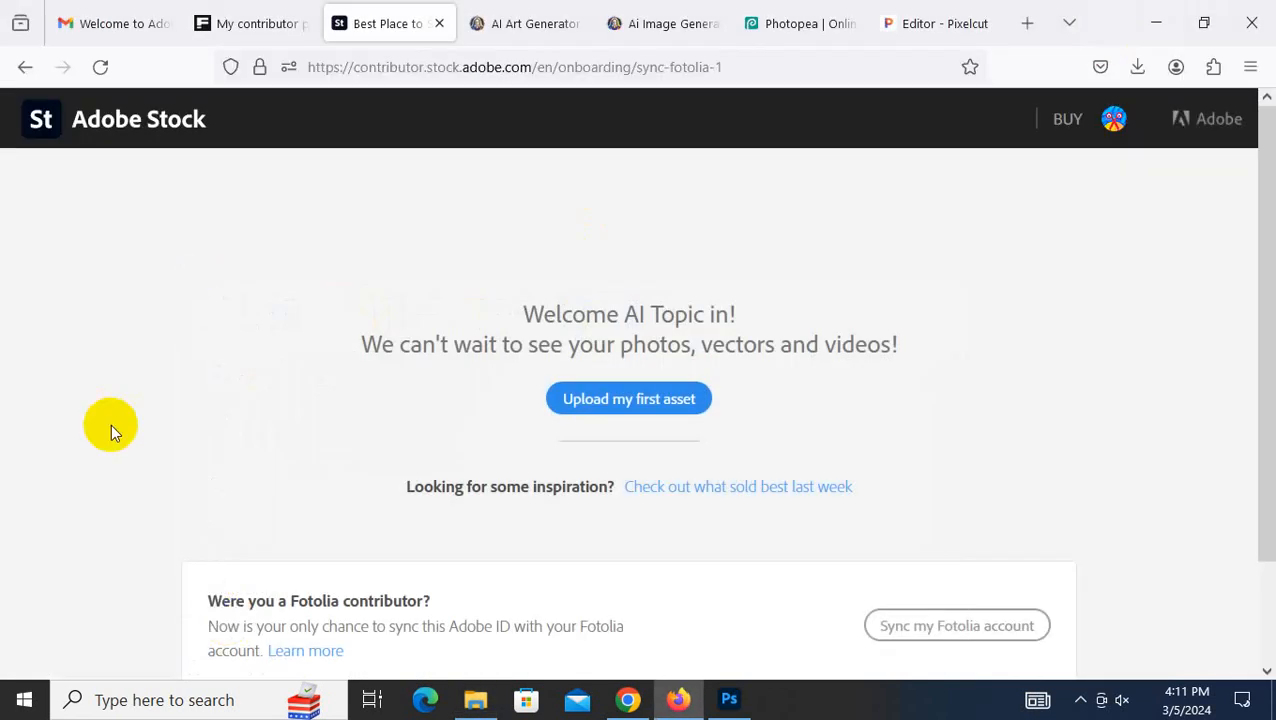
- Open a new File Explorer window on the Downloads folder and select pixelcut-export(1).jpg
right_click(477, 700)
left_click(463, 591)
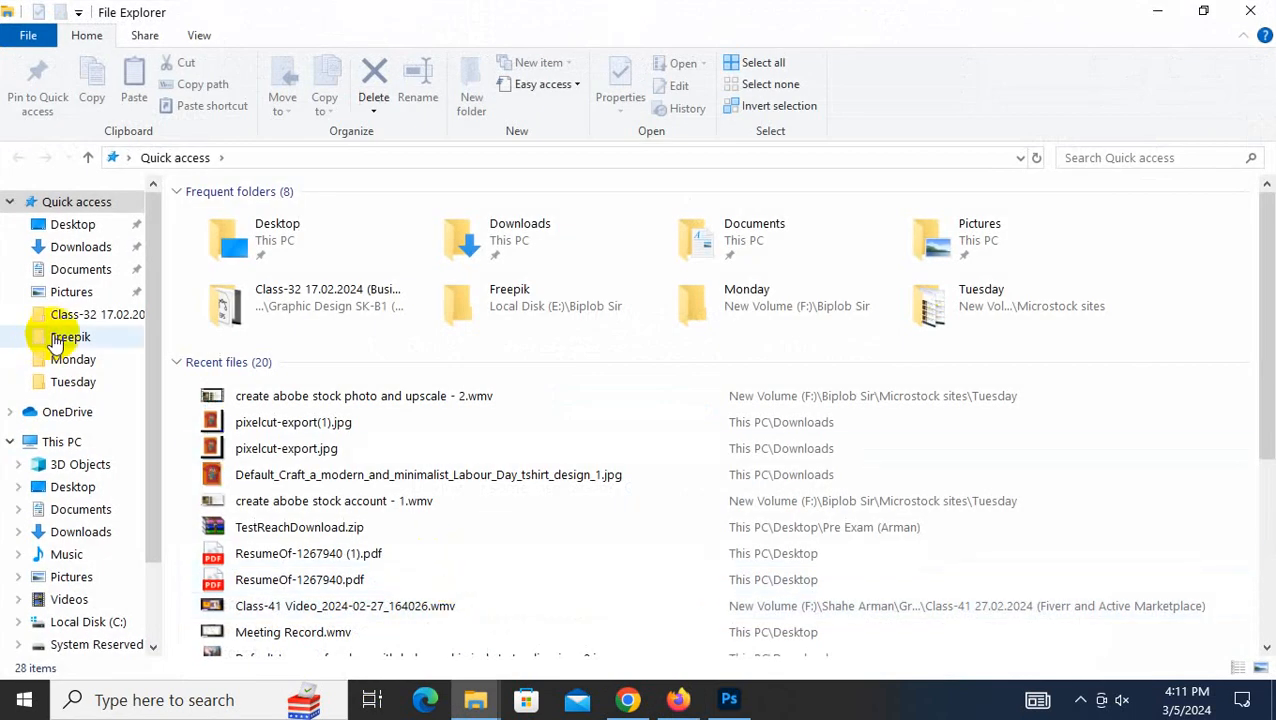
left_click(65, 247)
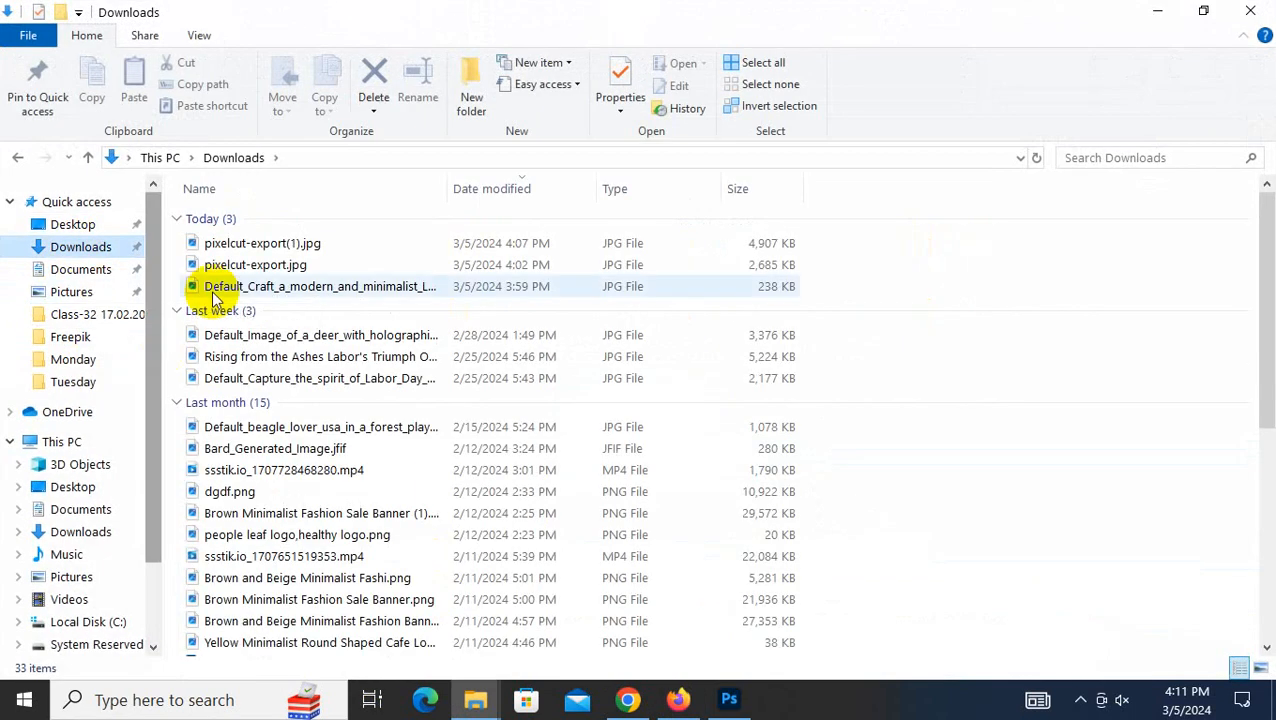
left_click(305, 245)
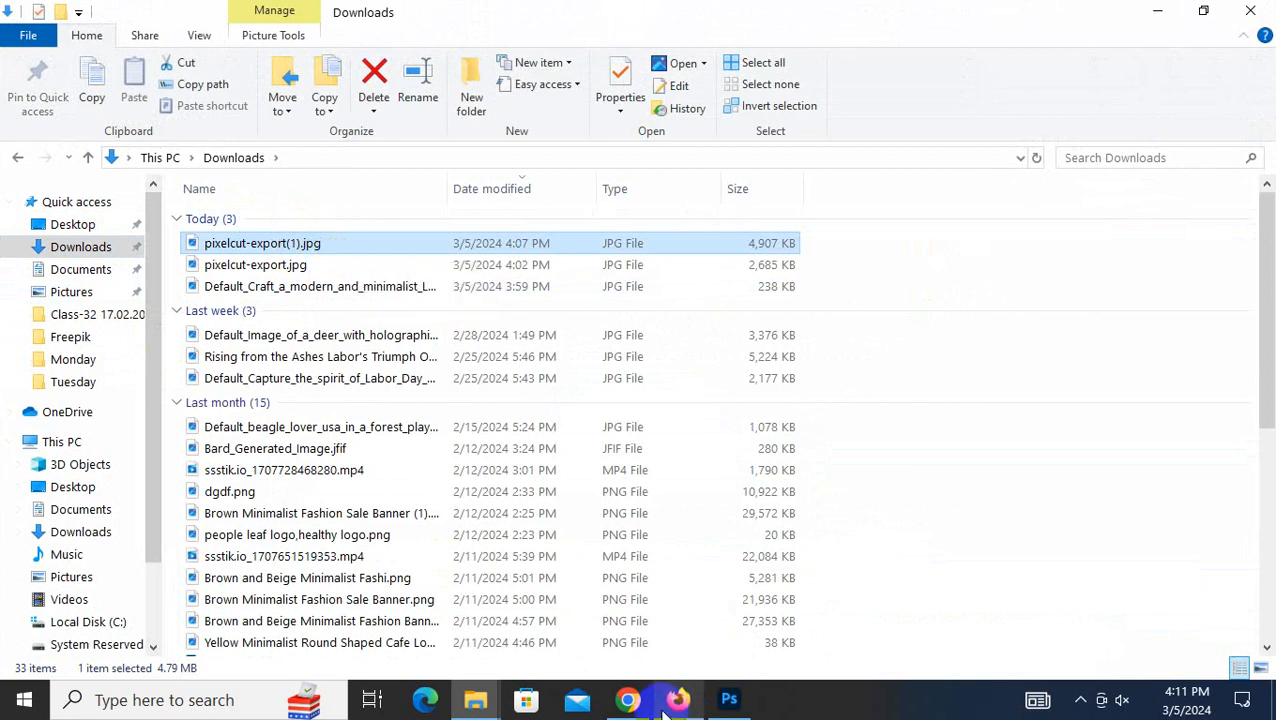
- Switch to Chrome and copy the "Craft a modern and minimalist Labour Day t-shirt design" paragraph from the Prompts Idea document
left_click(628, 700)
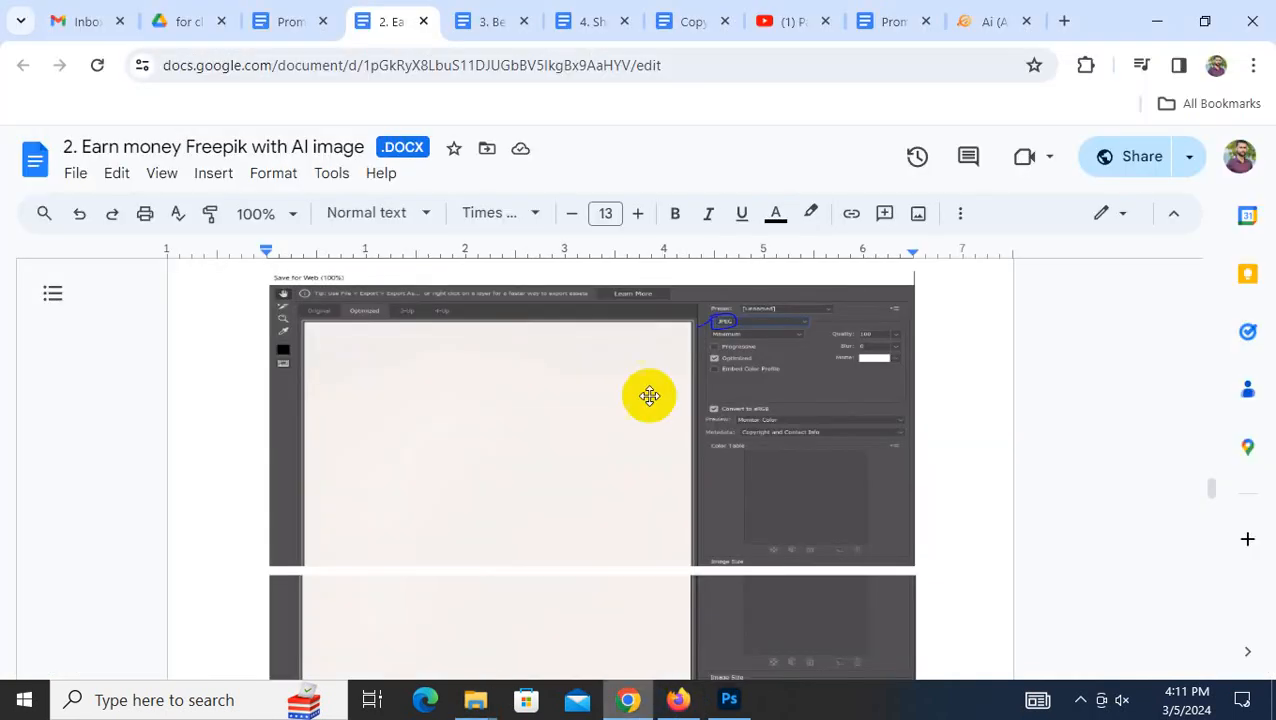
left_click(884, 14)
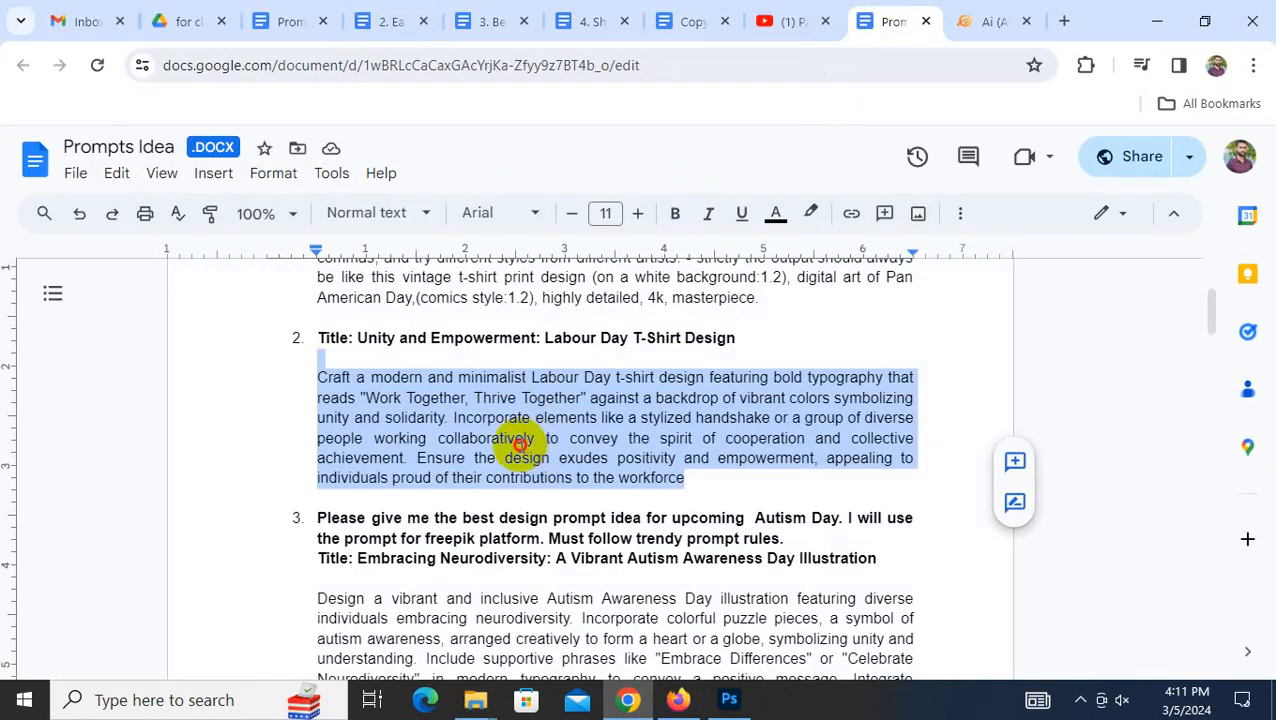
left_click(560, 452)
left_click_drag(698, 482, 306, 380)
key("ctrl+c")
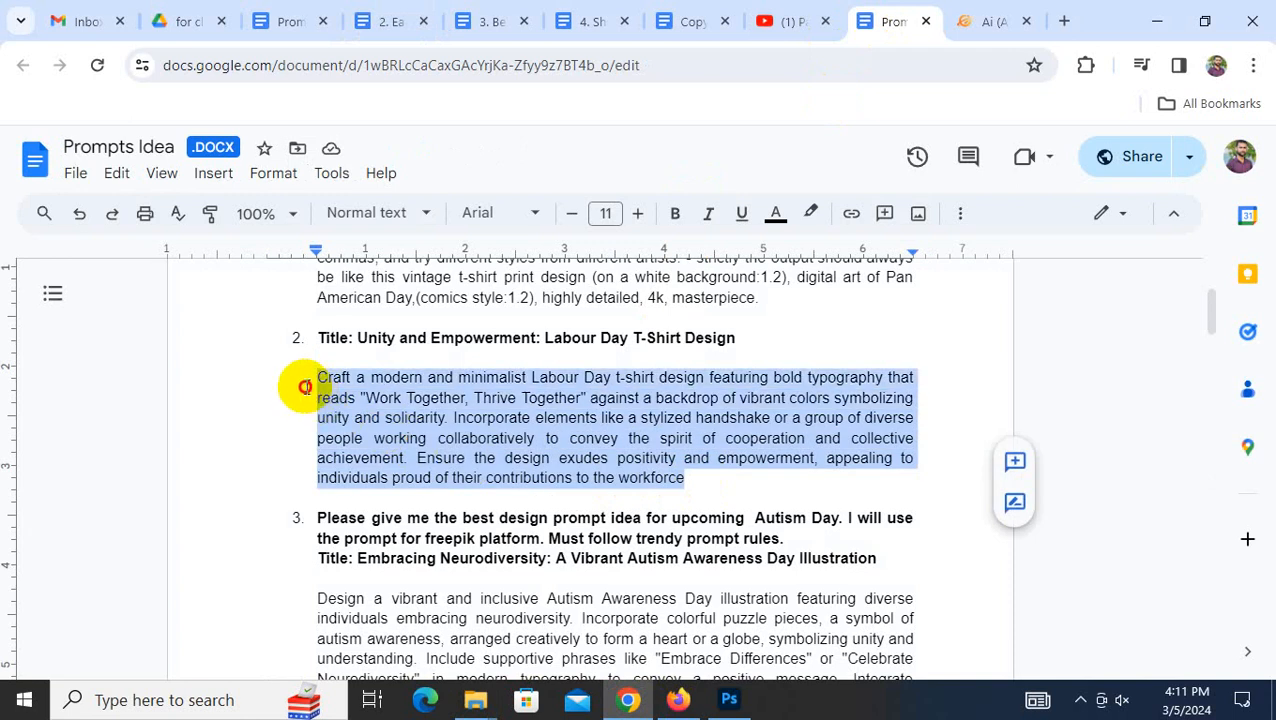
- Search for chatgpt in a new browser tab, open the ChatGPT site and collapse its sidebar
left_click(1062, 21)
type("chatgpt")
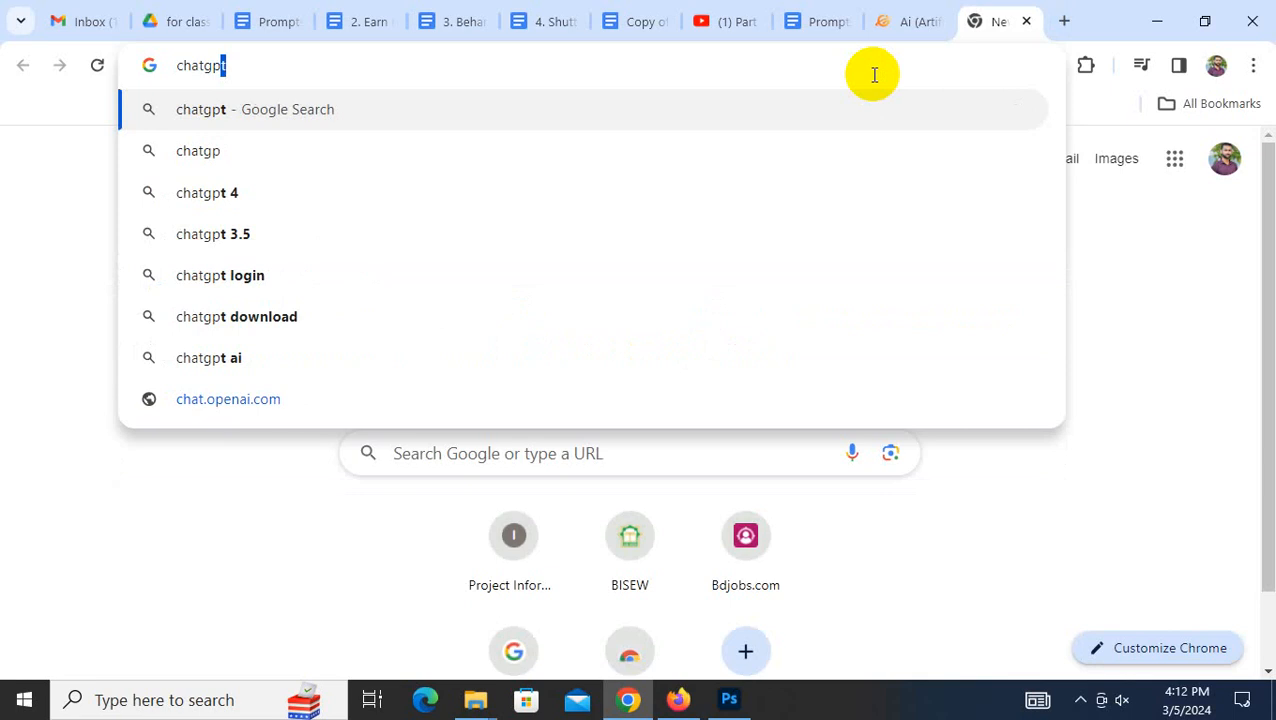
key("Return")
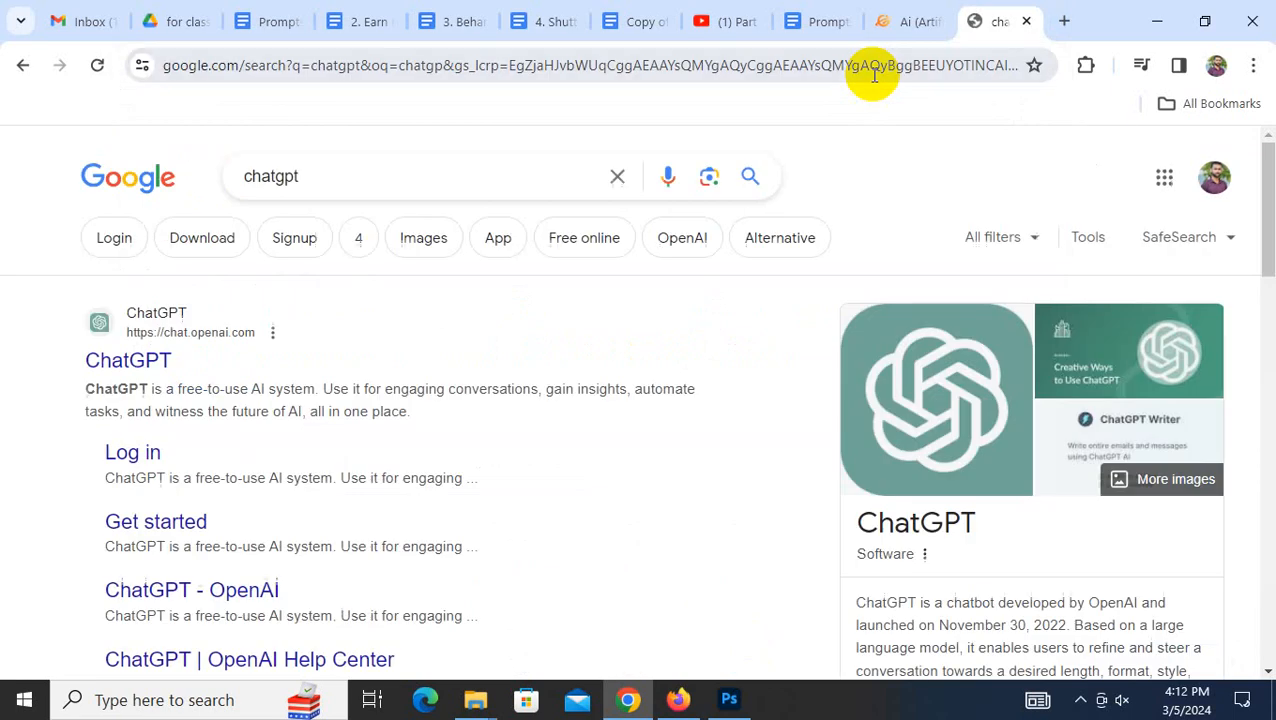
left_click(143, 372)
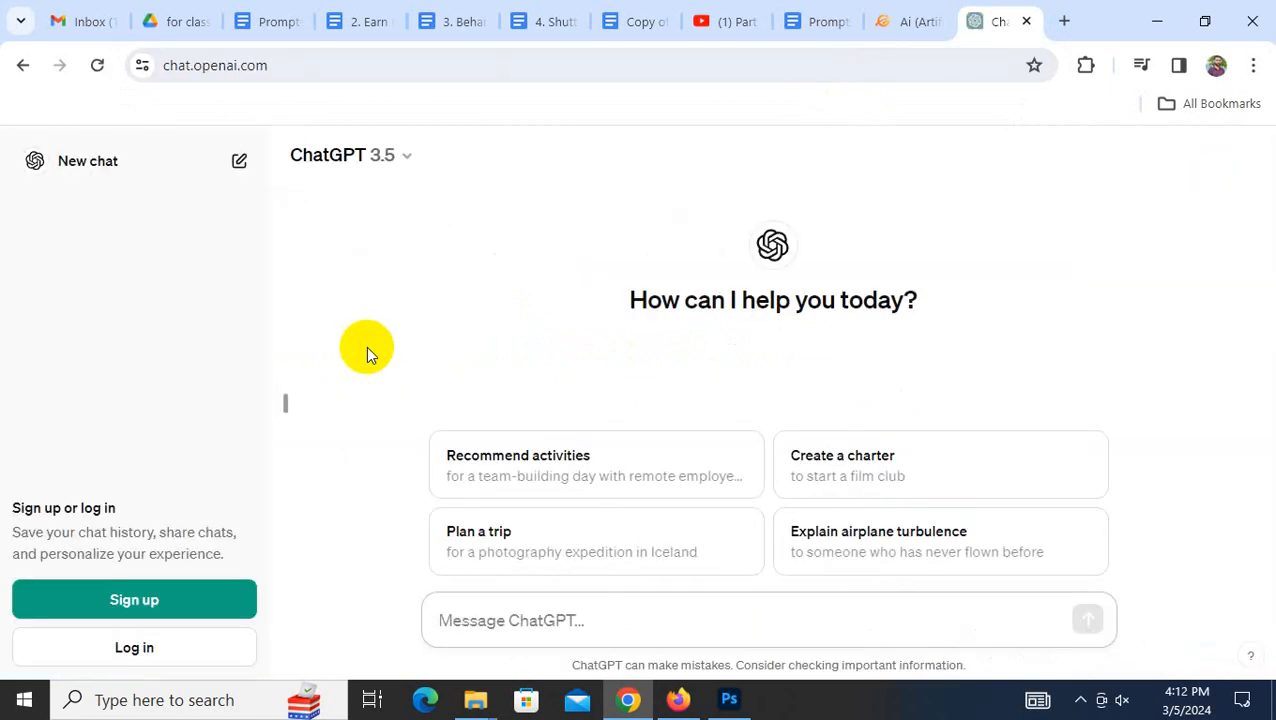
left_click(285, 404)
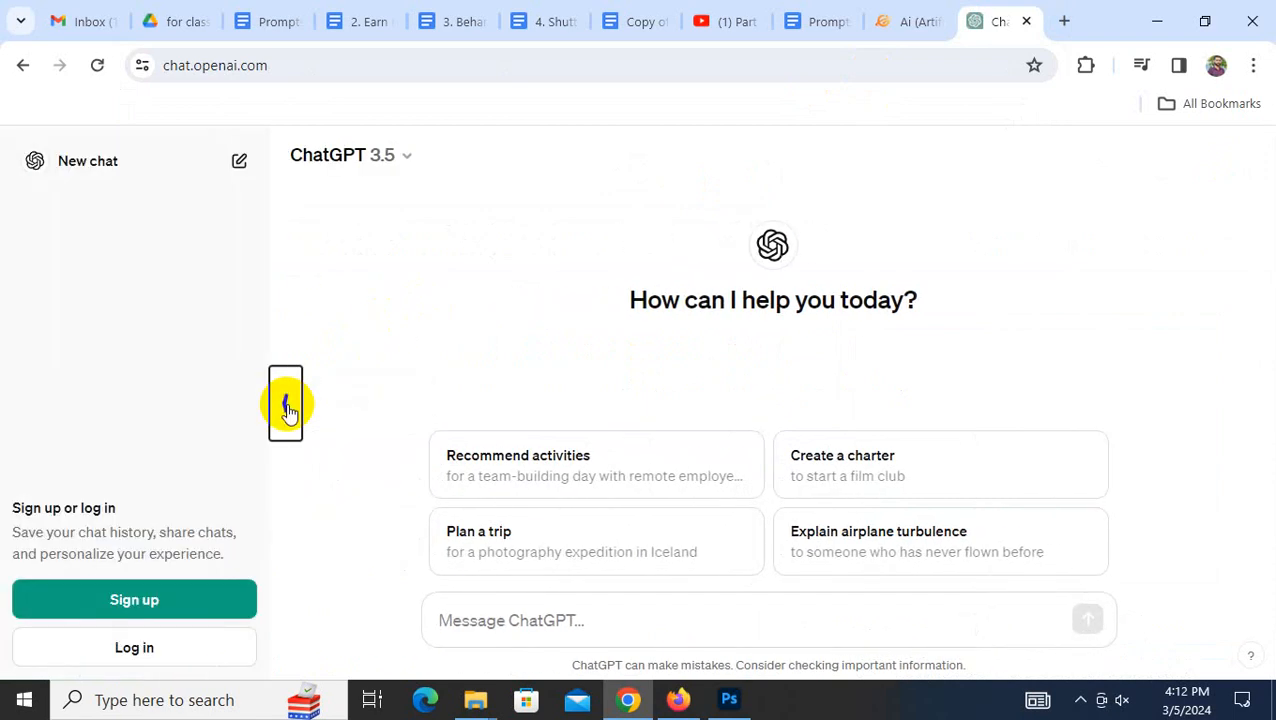
left_click(286, 403)
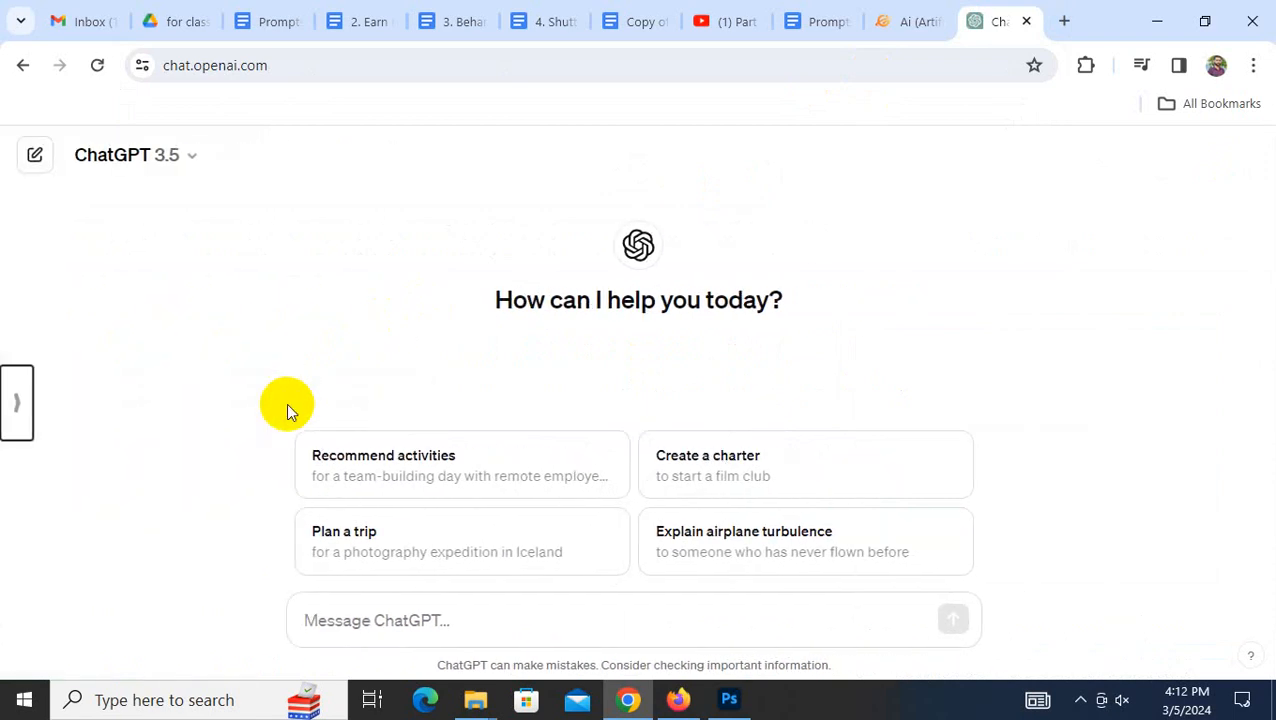
- Send ChatGPT "Please give me a title based on the following info:" followed by the copied Labour Day prompt
left_click(496, 629)
type("P")
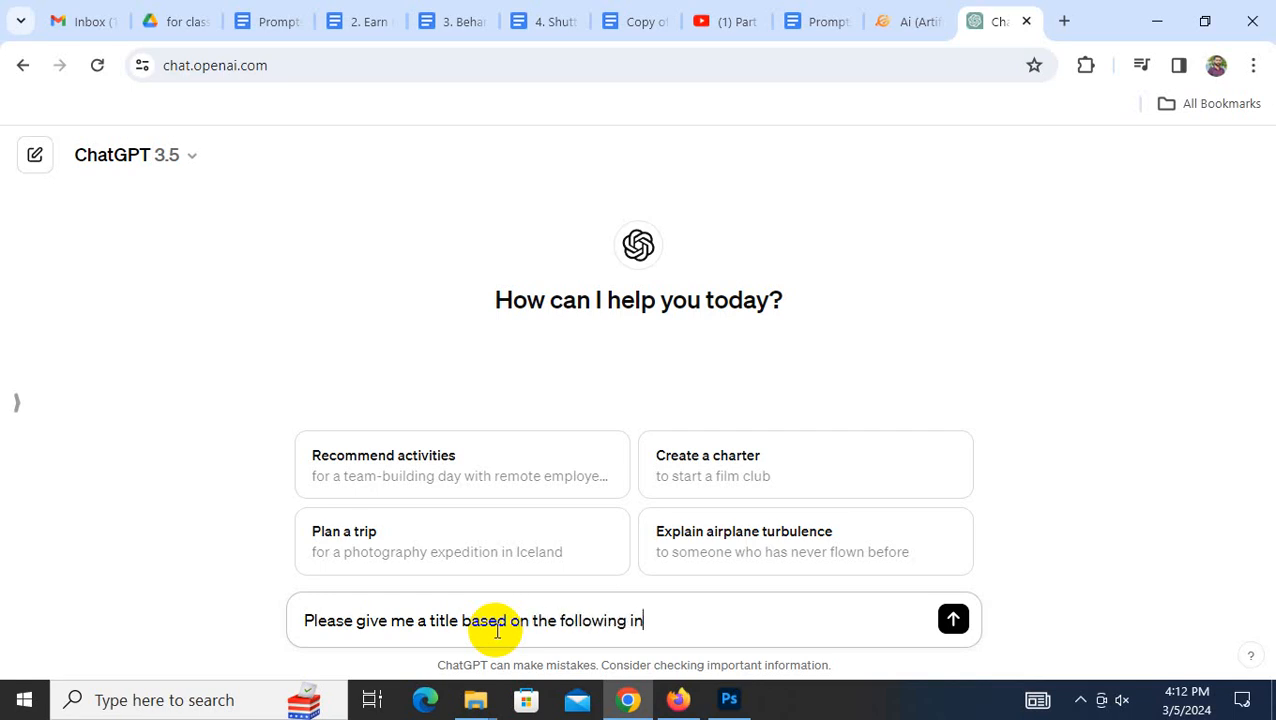
key("shift+Return")
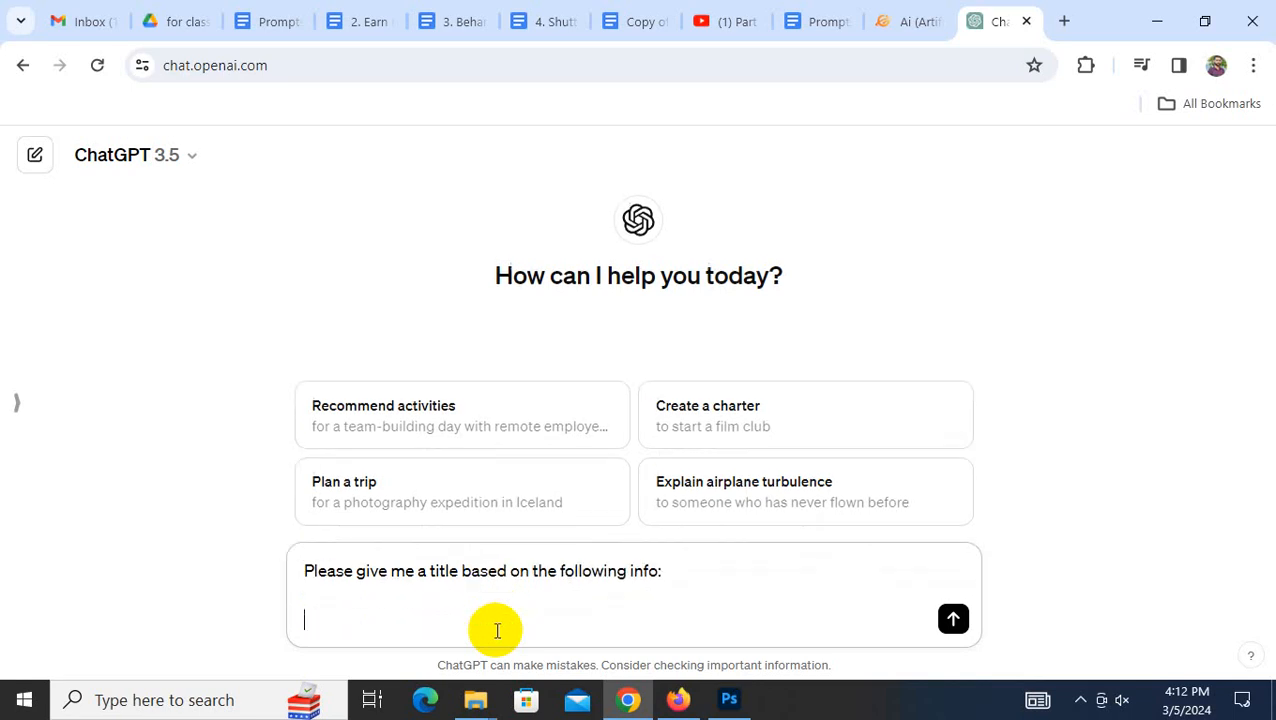
key("ctrl+v")
key("Return")
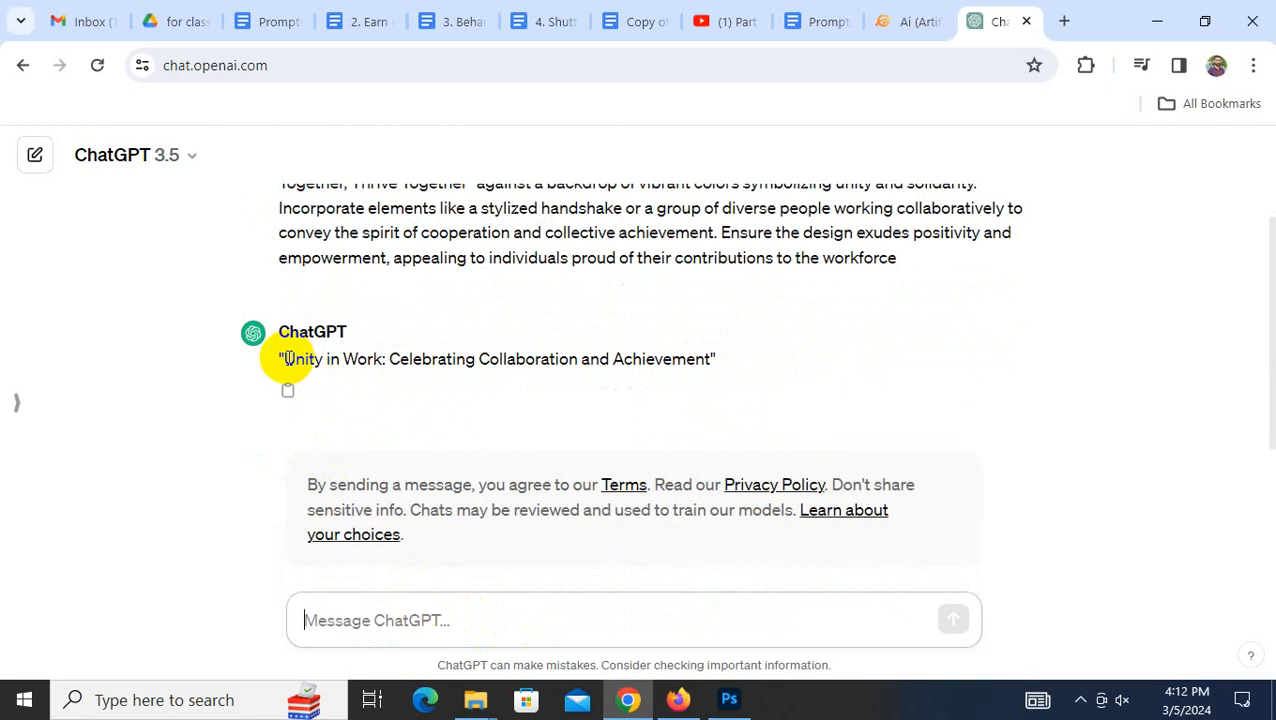
- Copy ChatGPT's title and rename pixelcut-export(1).jpg in File Explorer's Downloads folder as "Unity in Work Celebrating Collaboration and Achievement.jpg"
left_click_drag(286, 358, 696, 350)
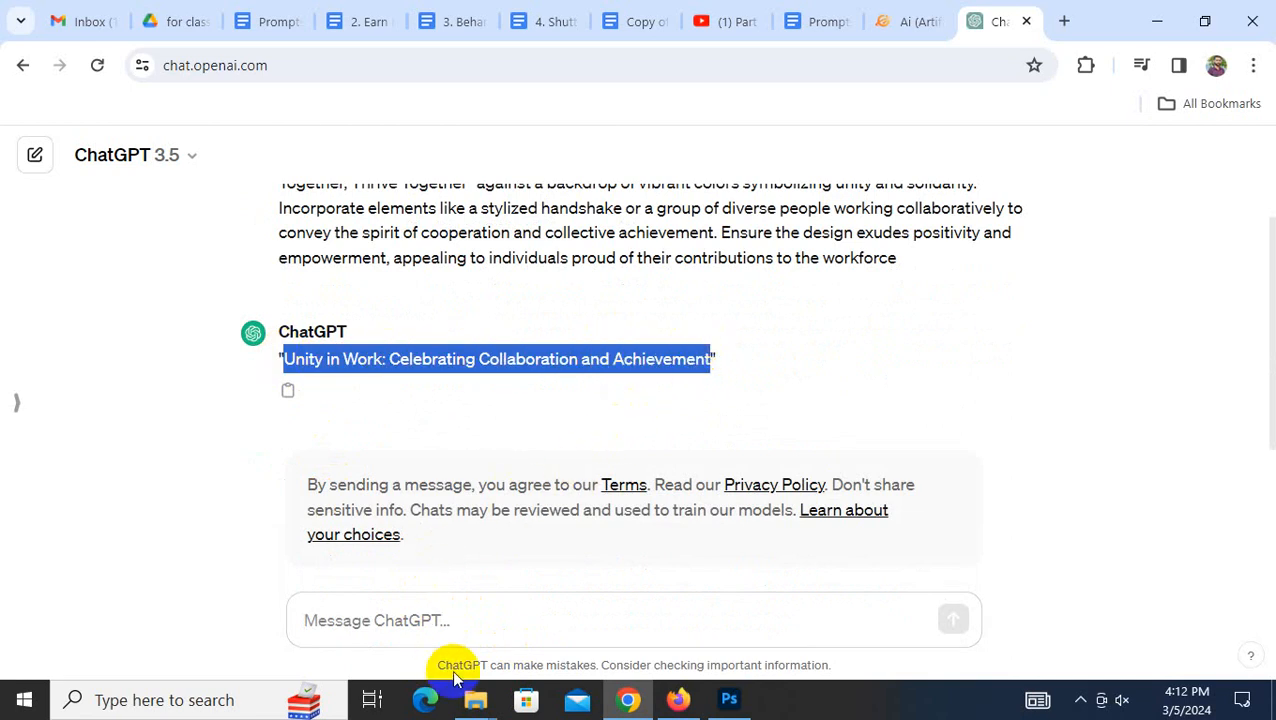
left_click(475, 700)
left_click(534, 591)
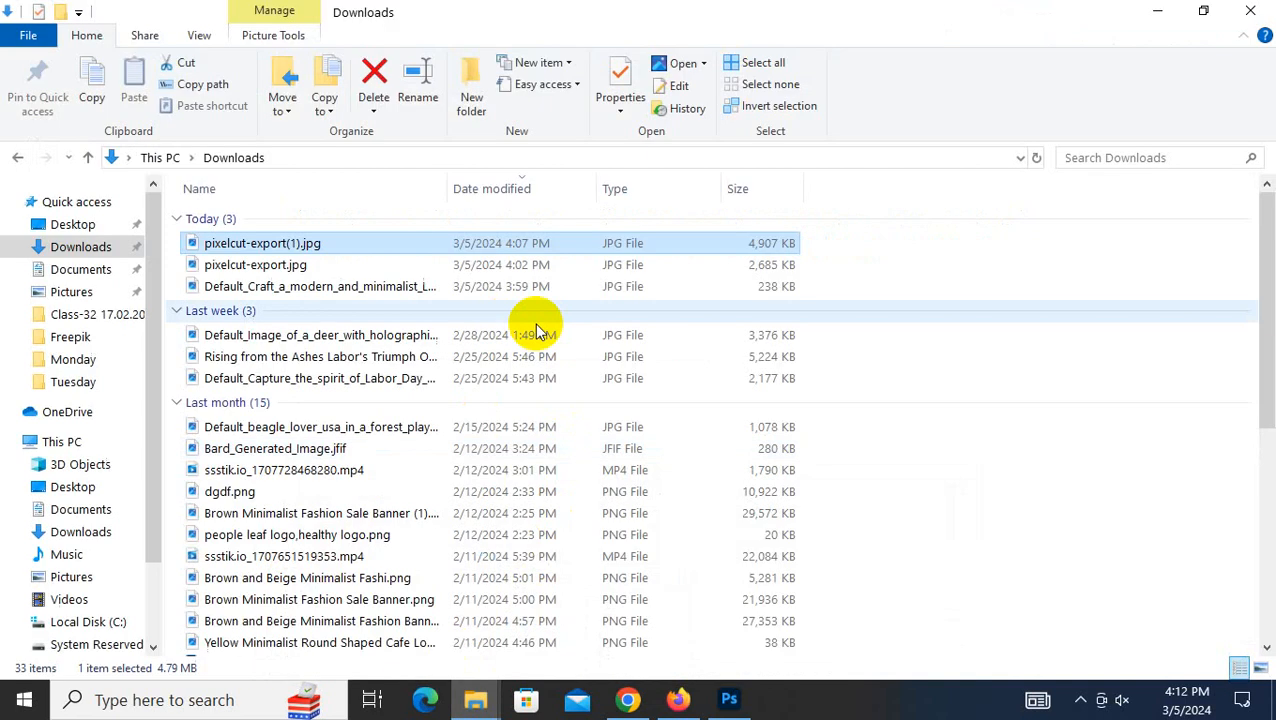
key("F2")
type("Unity in Work Celebrating Collaboration and Achievement")
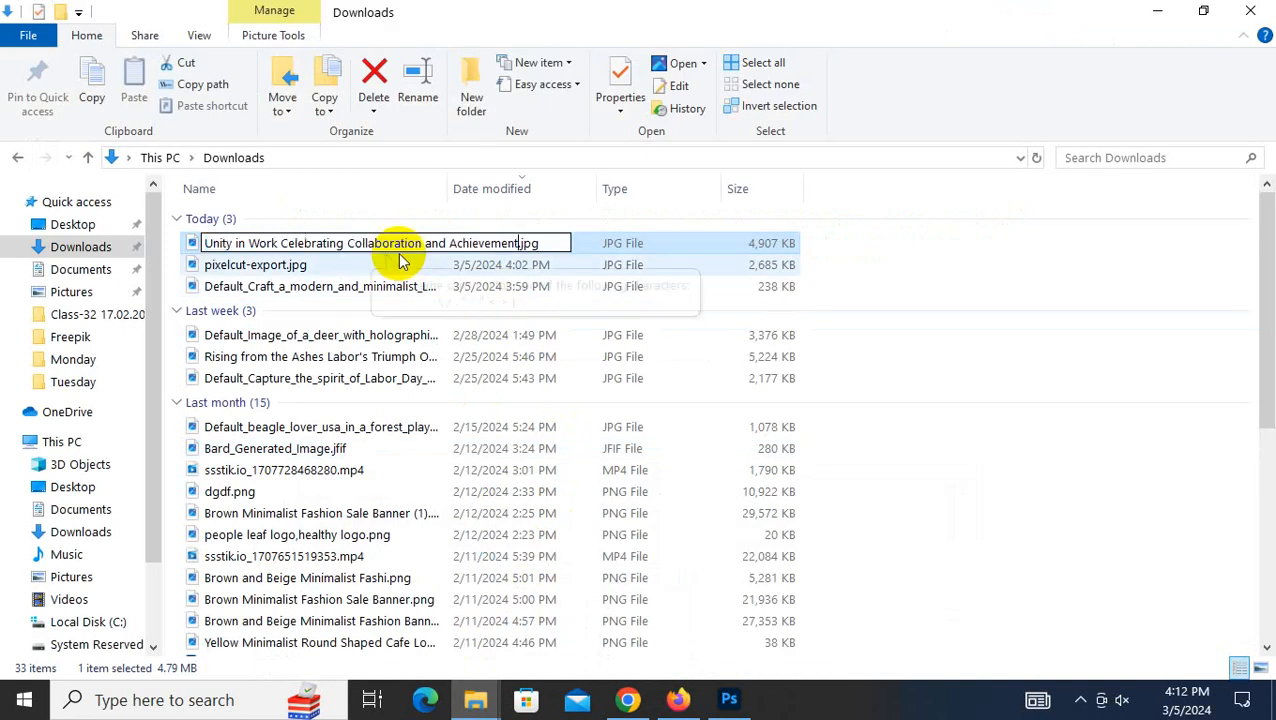
key("Return")
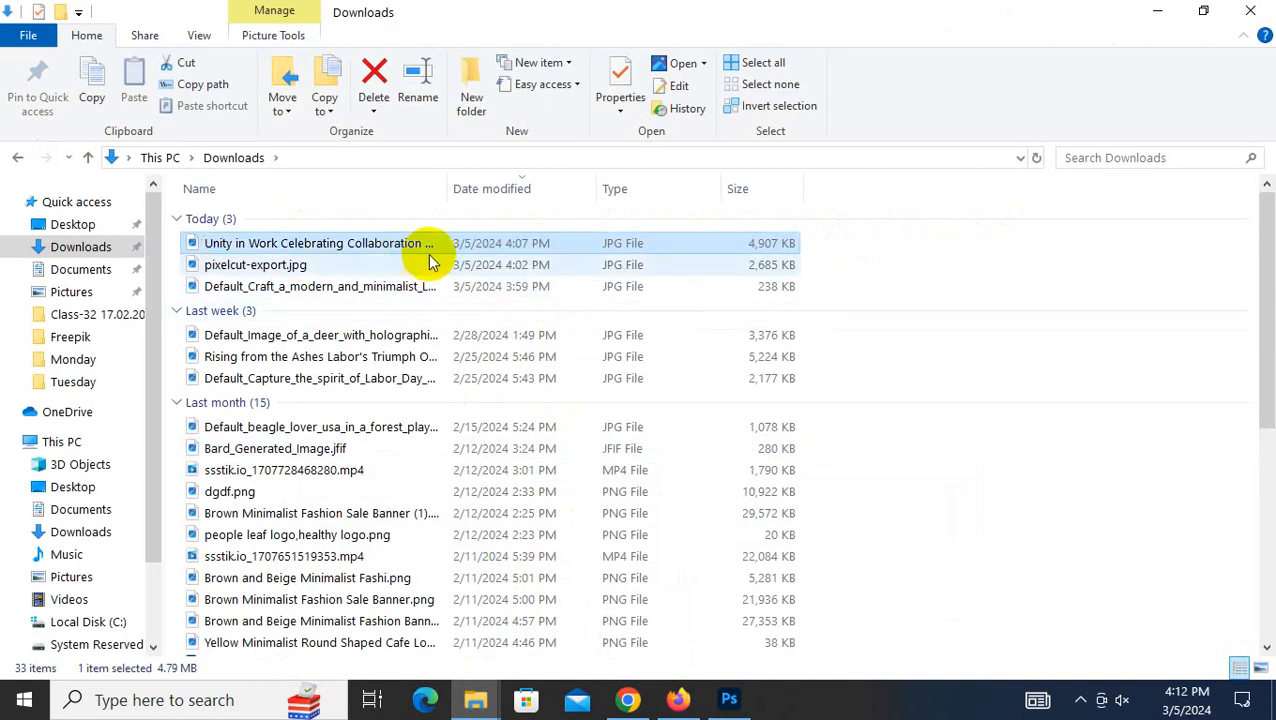
- Return to Adobe Stock in Firefox and upload the renamed "Unity in Work" JPG from Downloads as the first asset
left_click(678, 700)
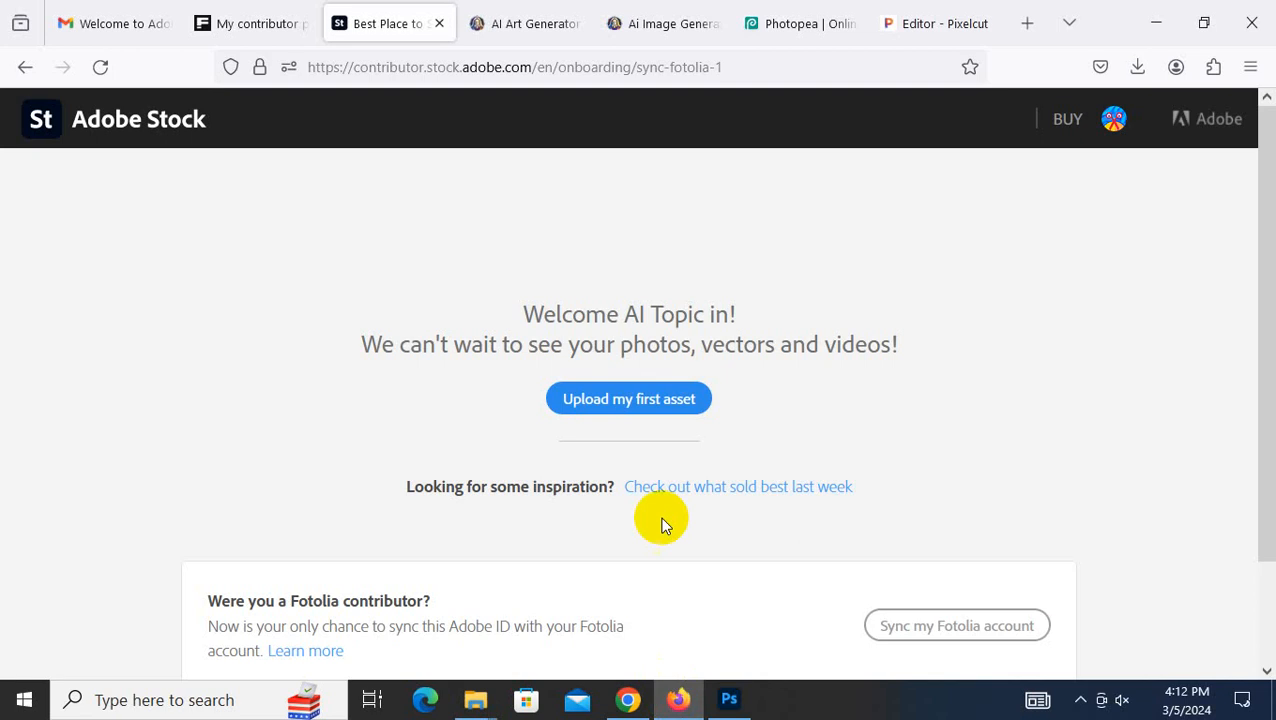
left_click(636, 400)
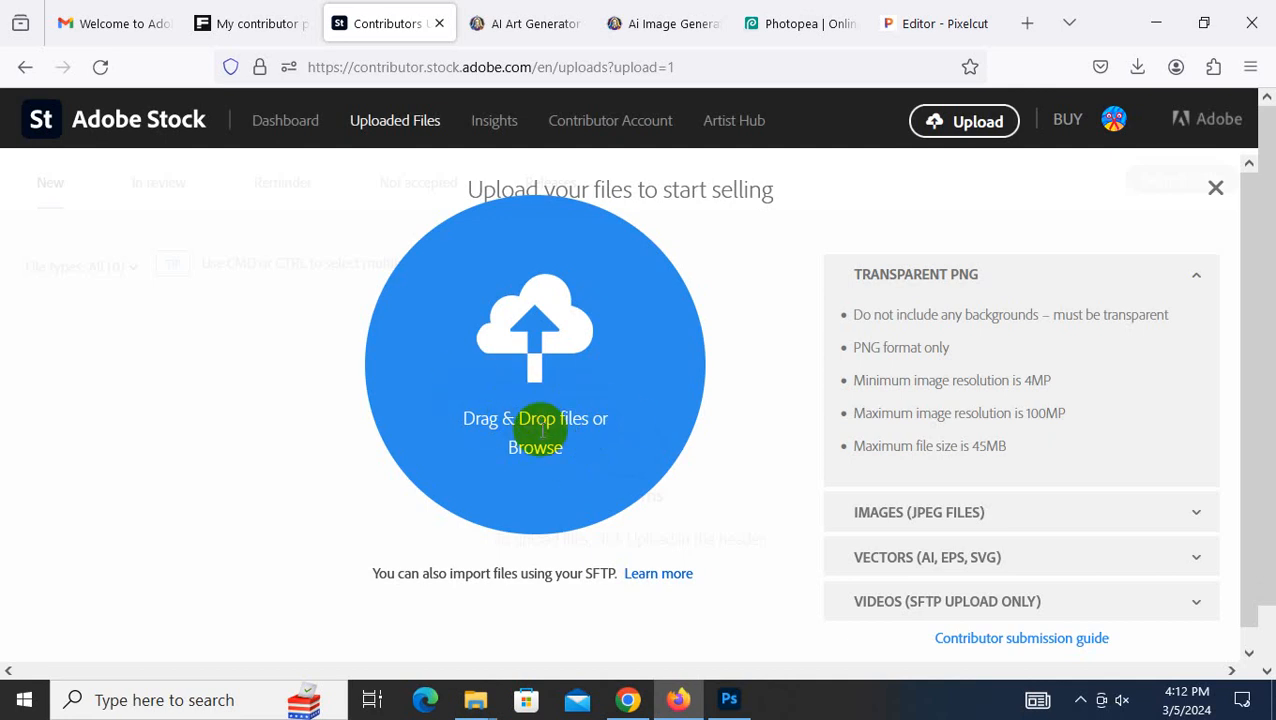
mouse_move(476, 700)
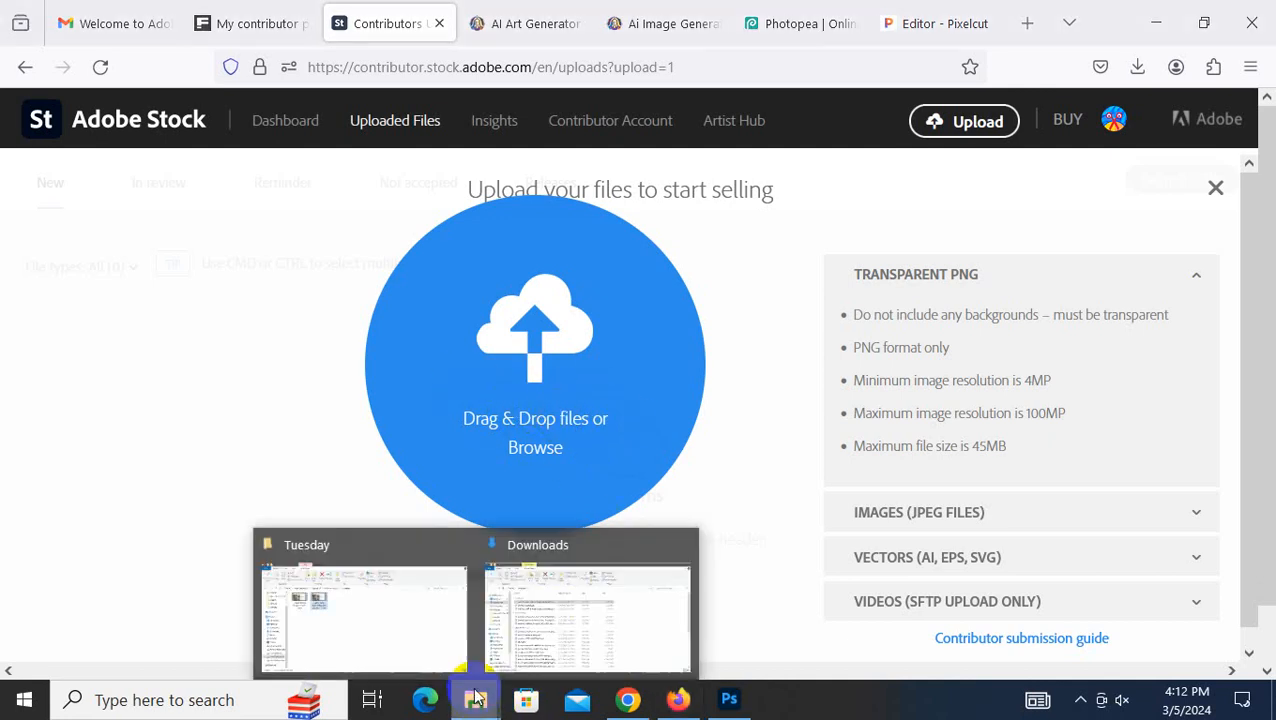
left_click(598, 634)
left_click(1203, 11)
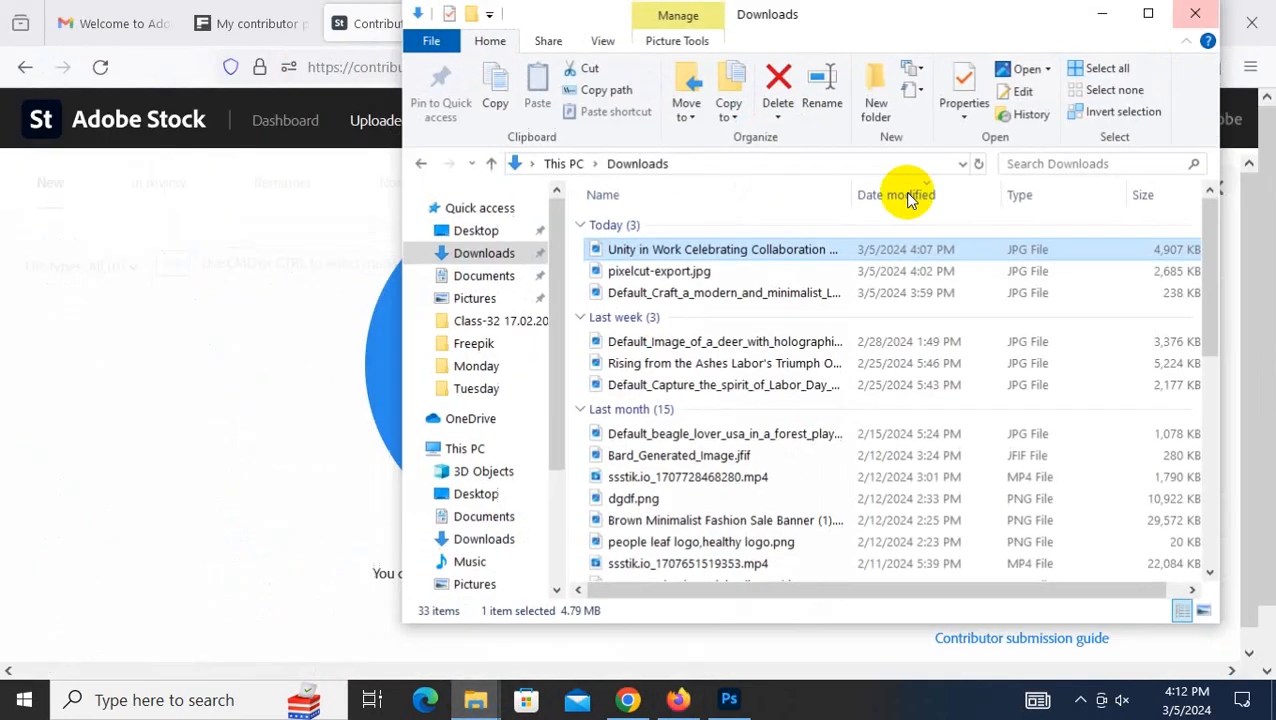
left_click_drag(745, 257, 301, 358)
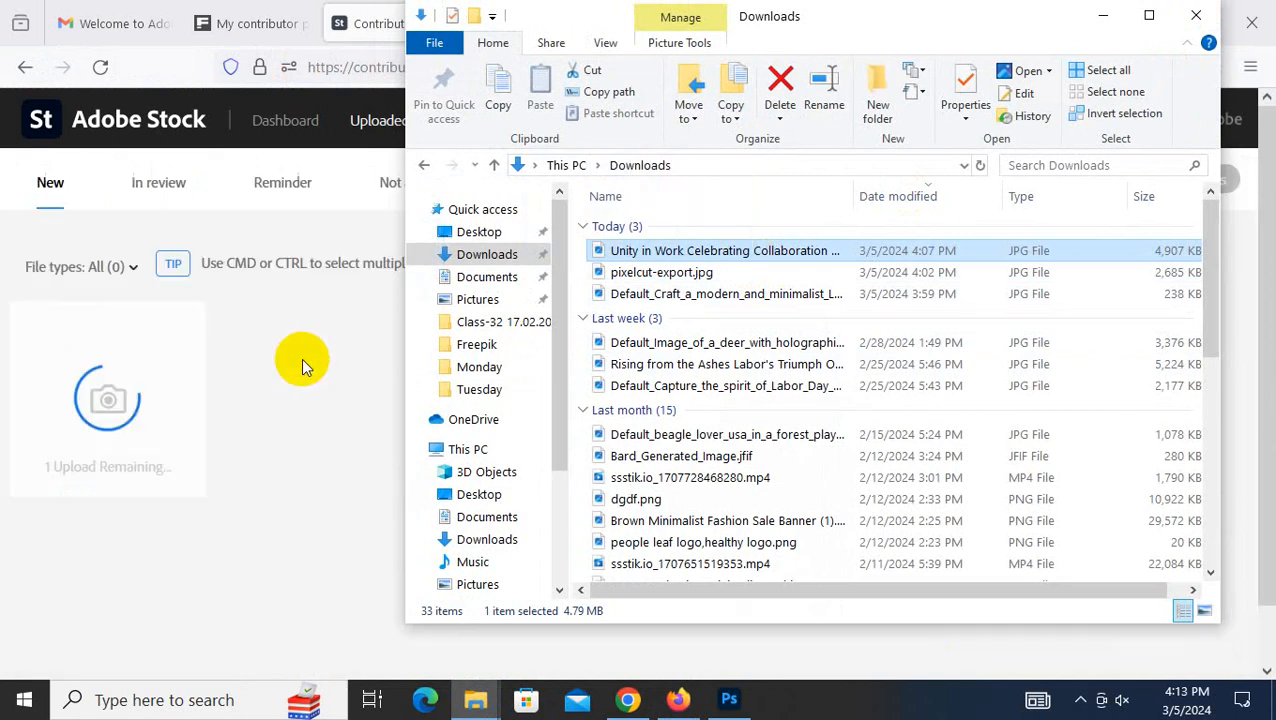
left_click(1103, 15)
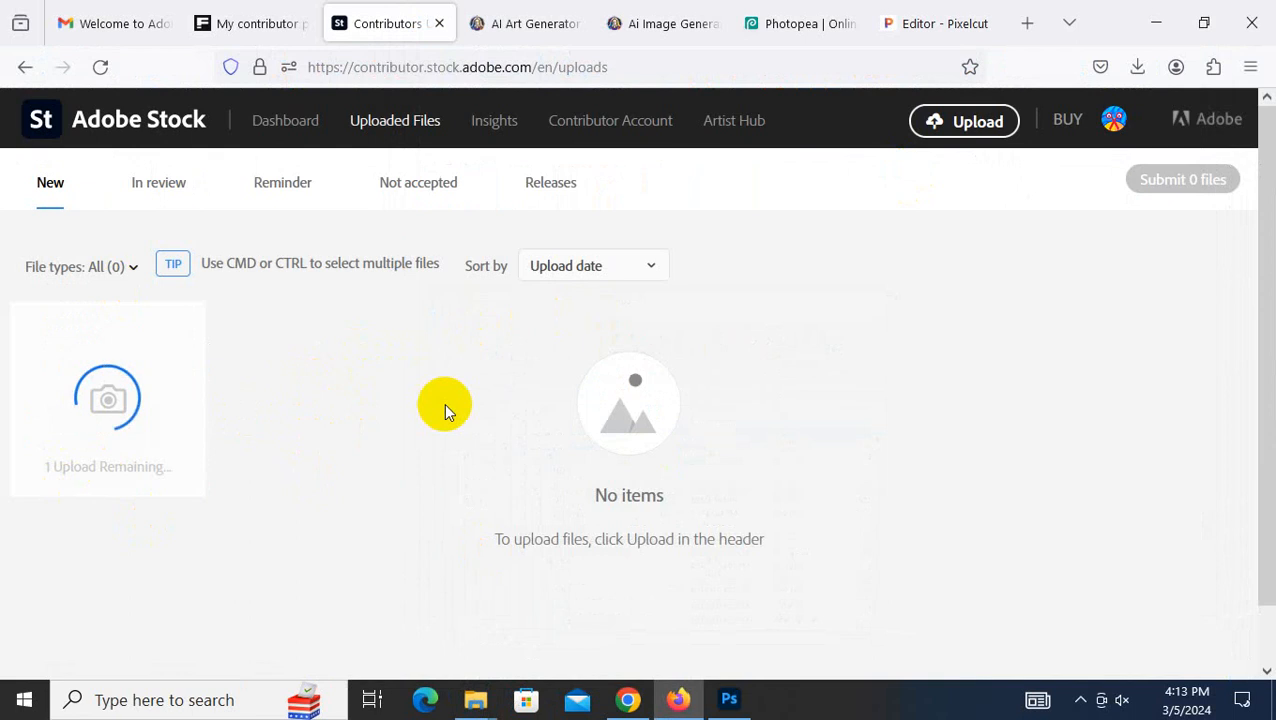
- Mark the uploaded t-shirt image as created using generative AI tools
mouse_move(145, 468)
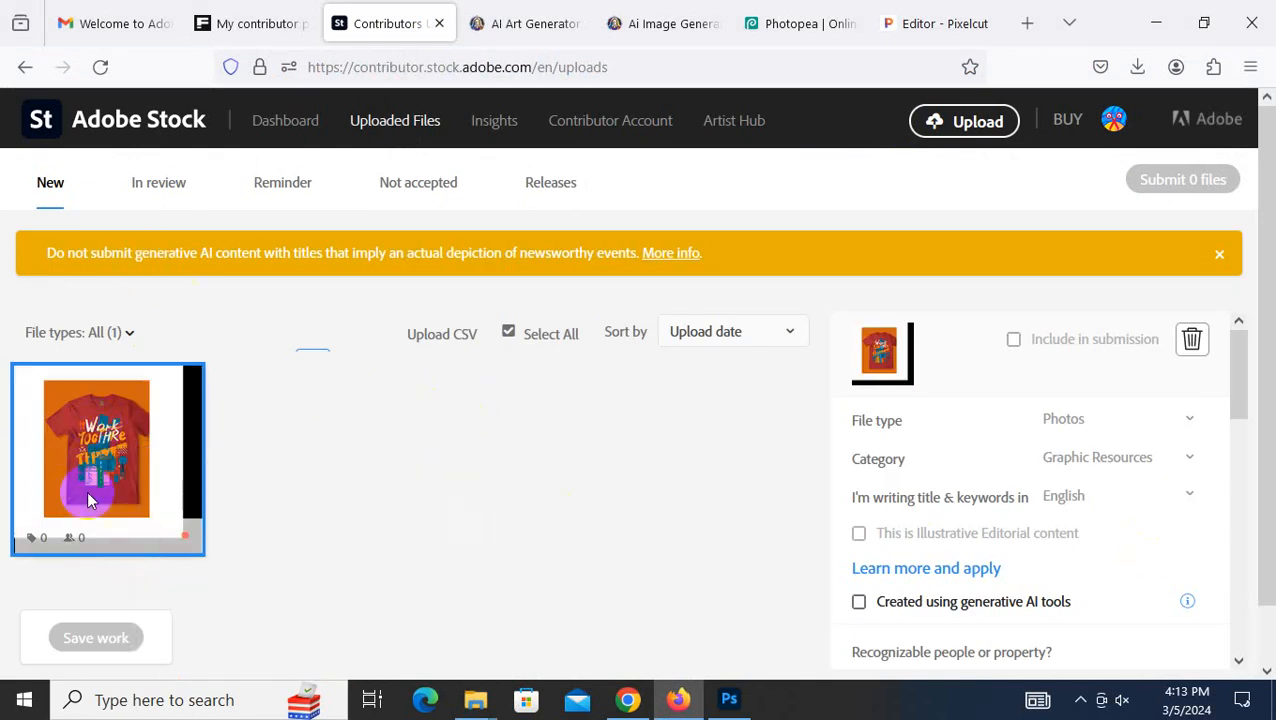
scroll(445, 439, "down", 2)
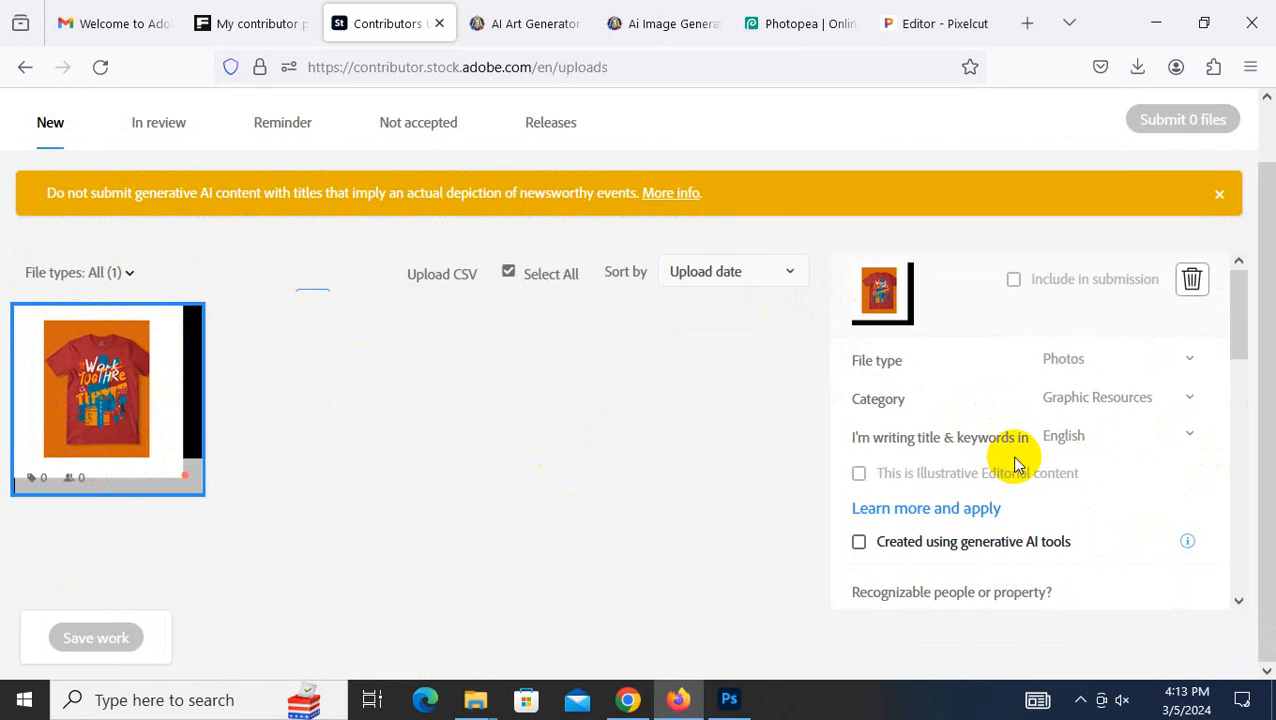
scroll(1030, 458, "down", 2)
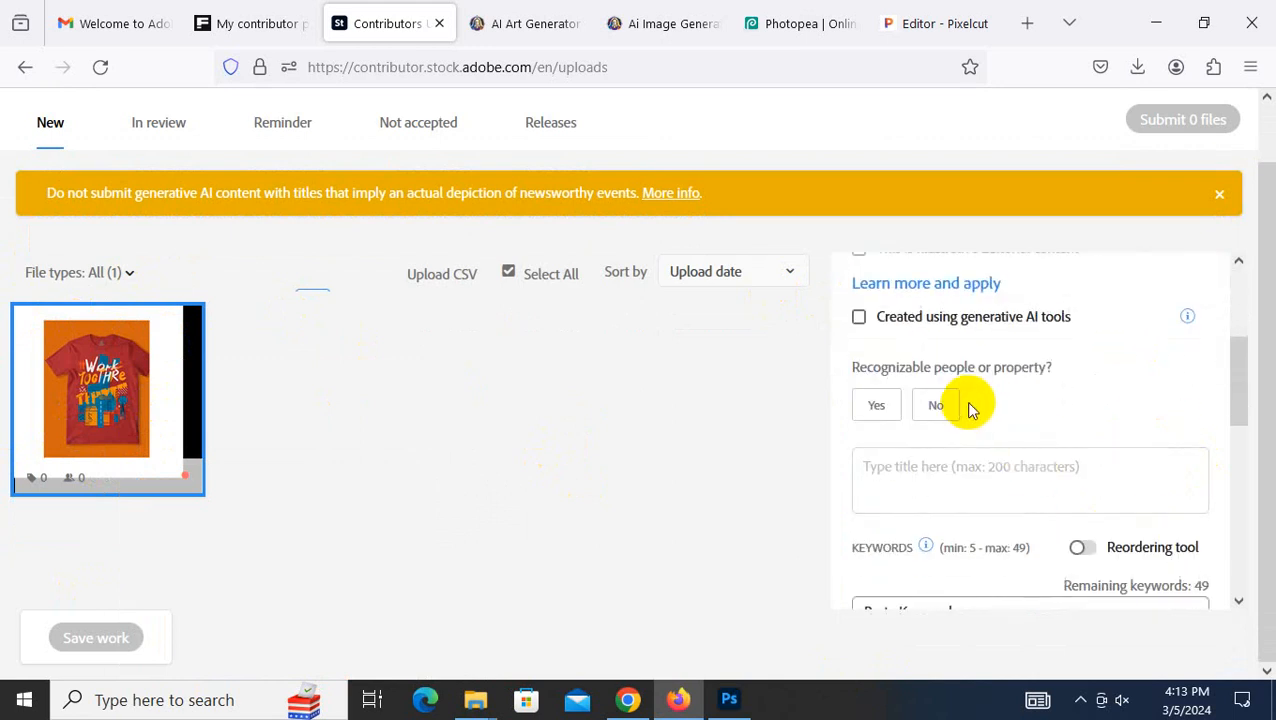
scroll(925, 362, "up", 1)
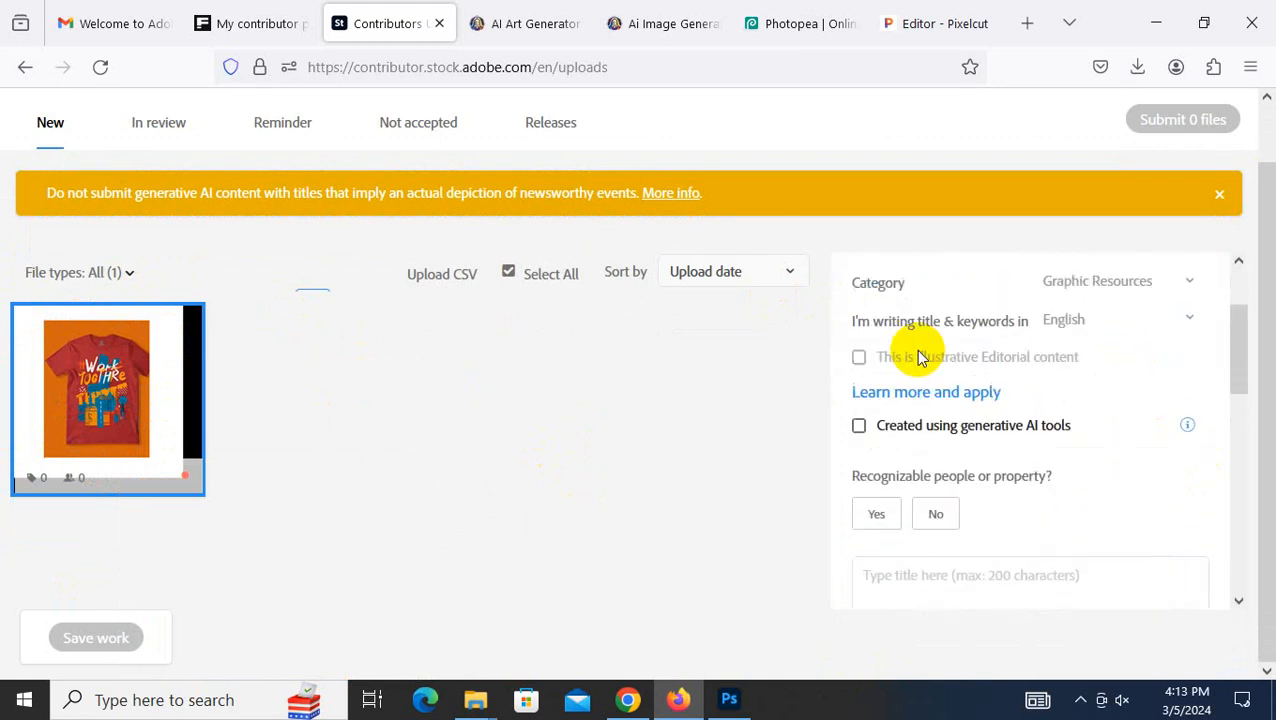
left_click(859, 430)
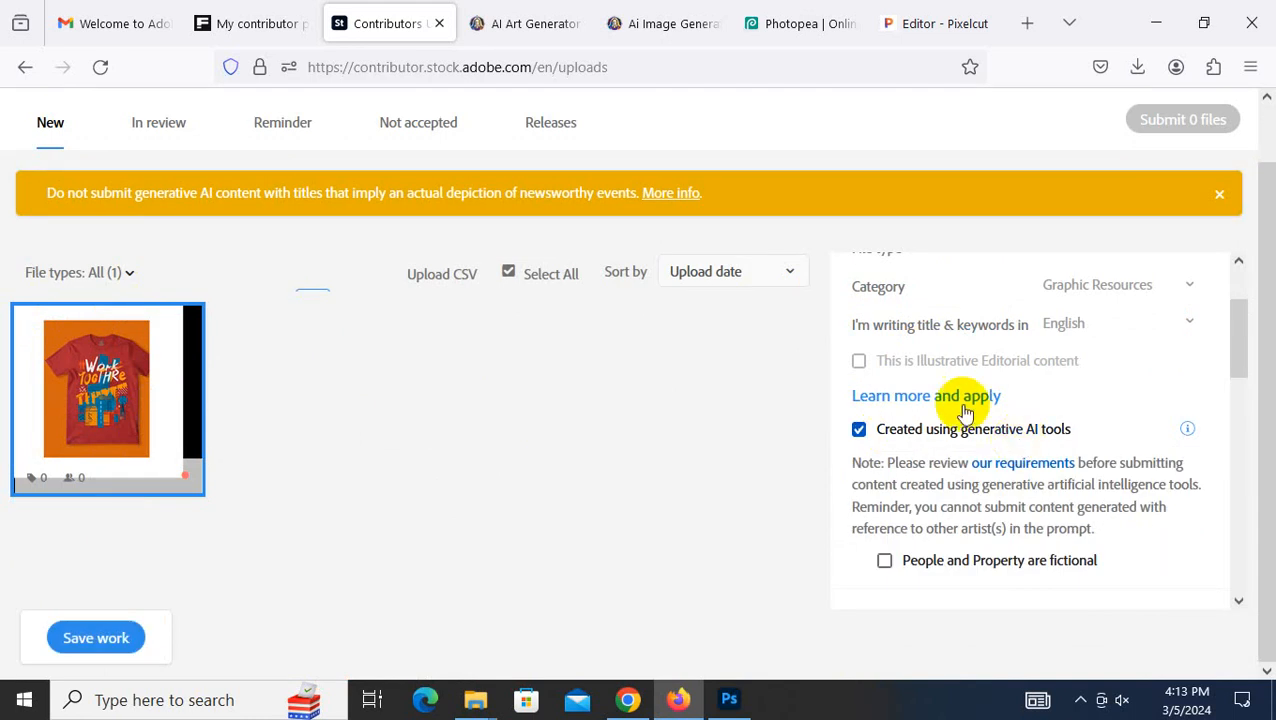
- Switch to Chrome and review the image upload rules in the "Copy of 1. Adobe Stock contributor" document
left_click(627, 699)
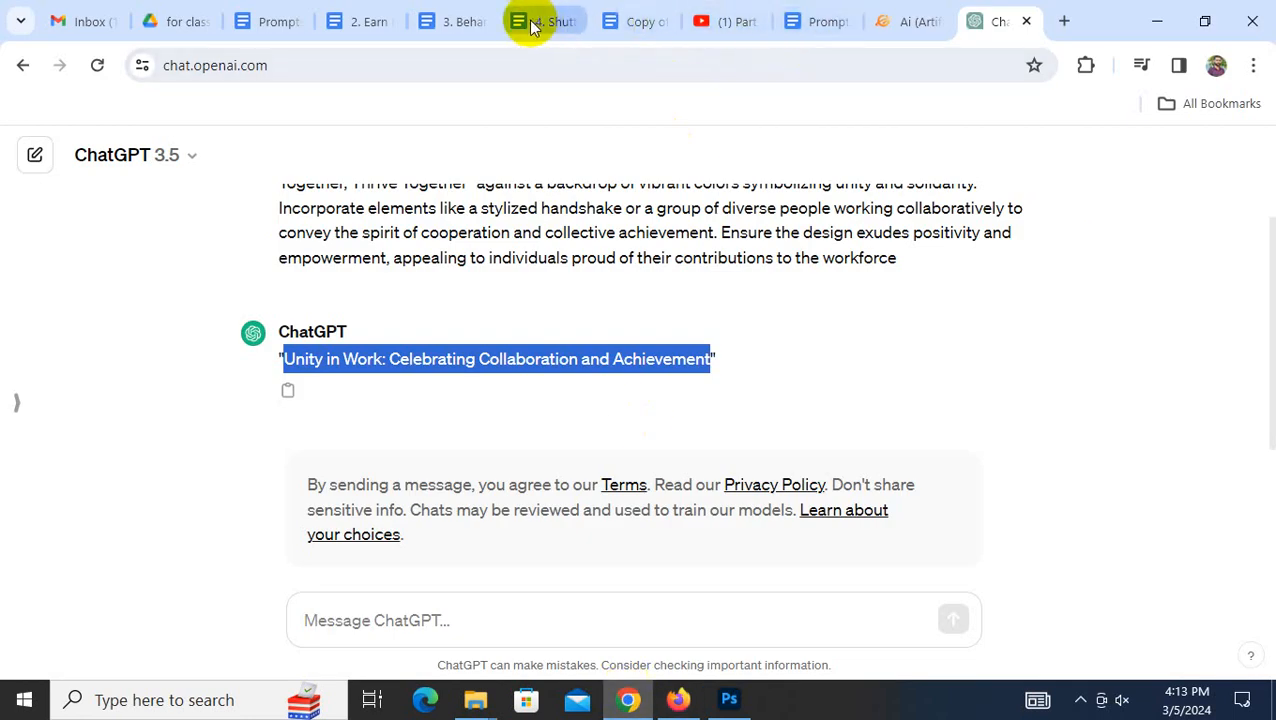
left_click(270, 22)
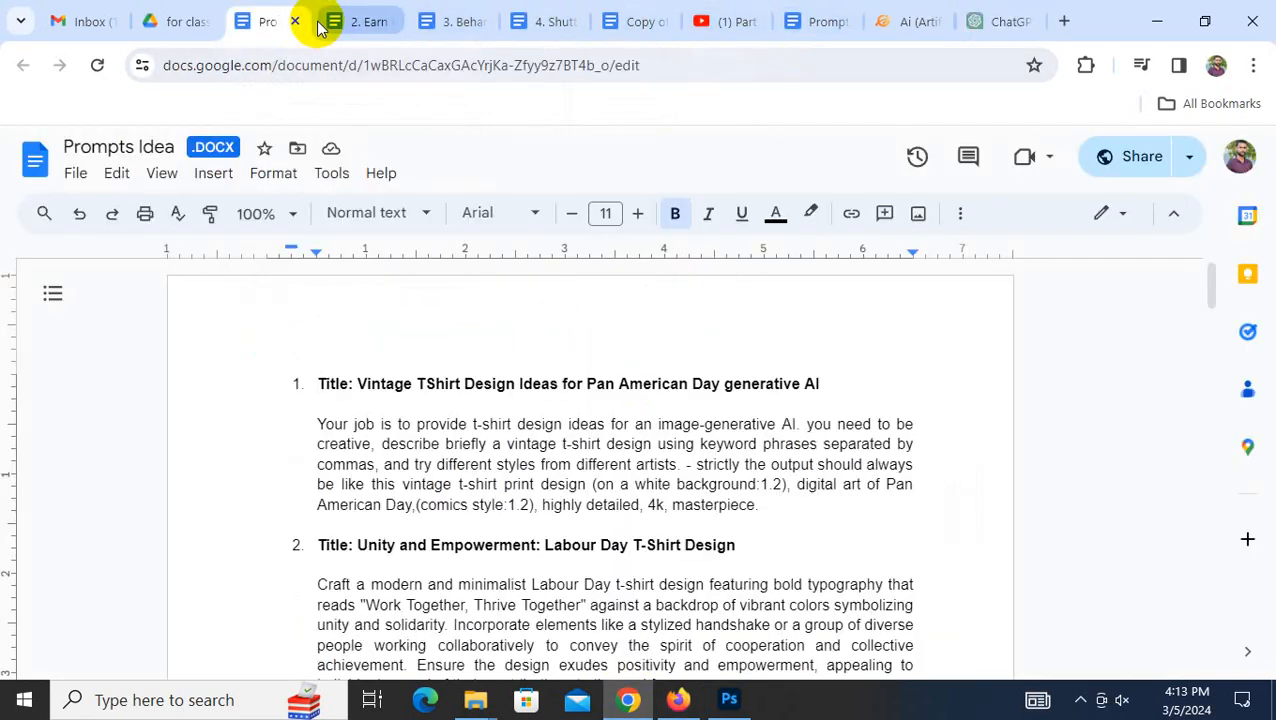
left_click(322, 21)
key("ctrl+Tab")
key("ctrl+Tab")
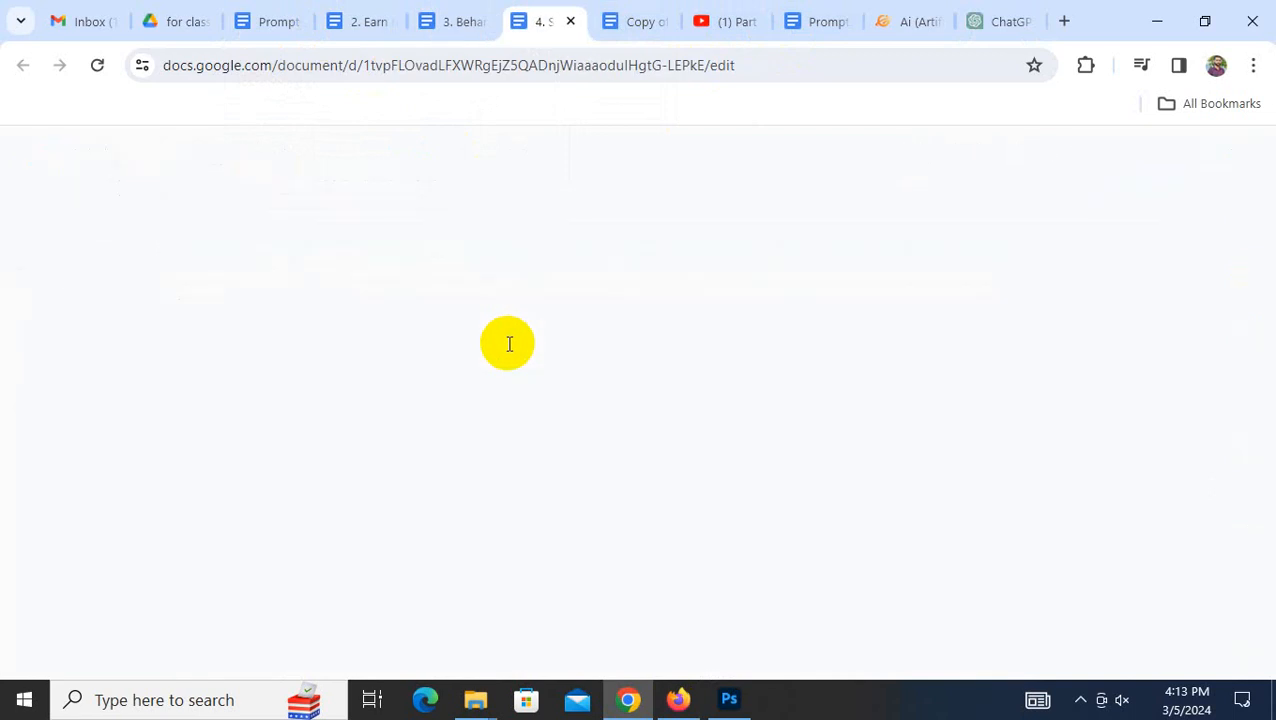
key("ctrl+Tab")
scroll(510, 430, "down", 3)
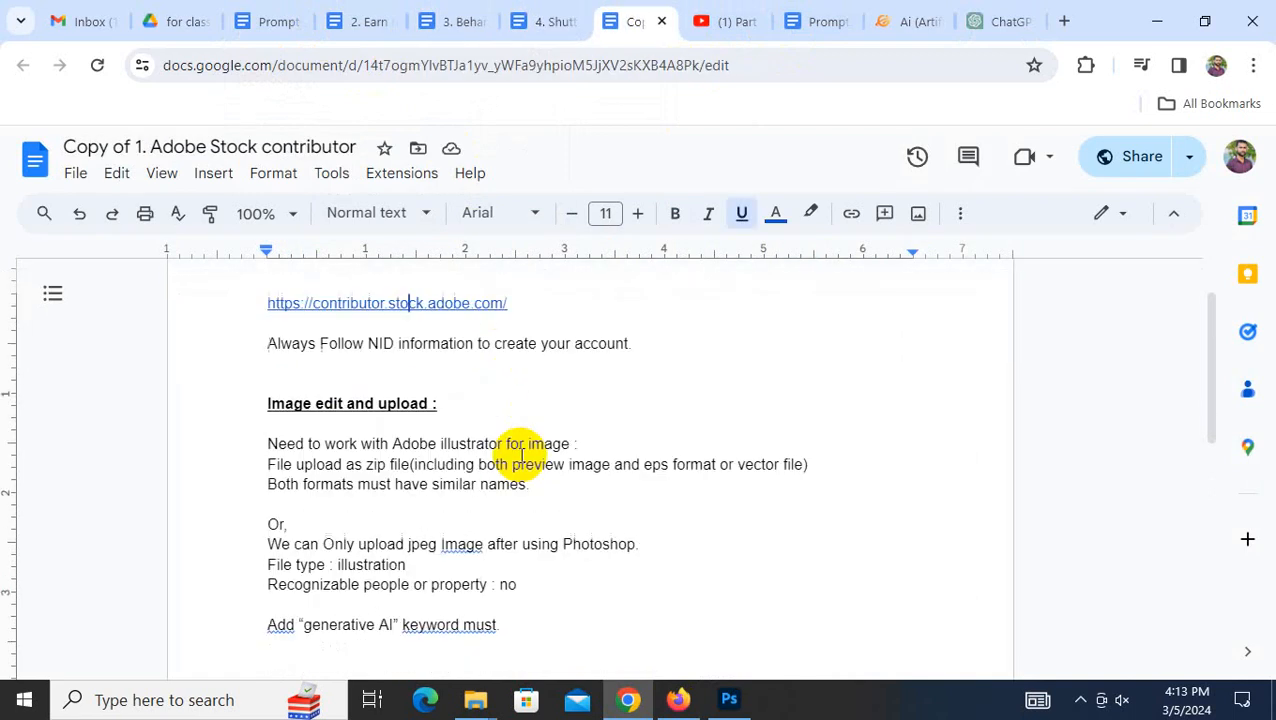
scroll(531, 433, "up", 1)
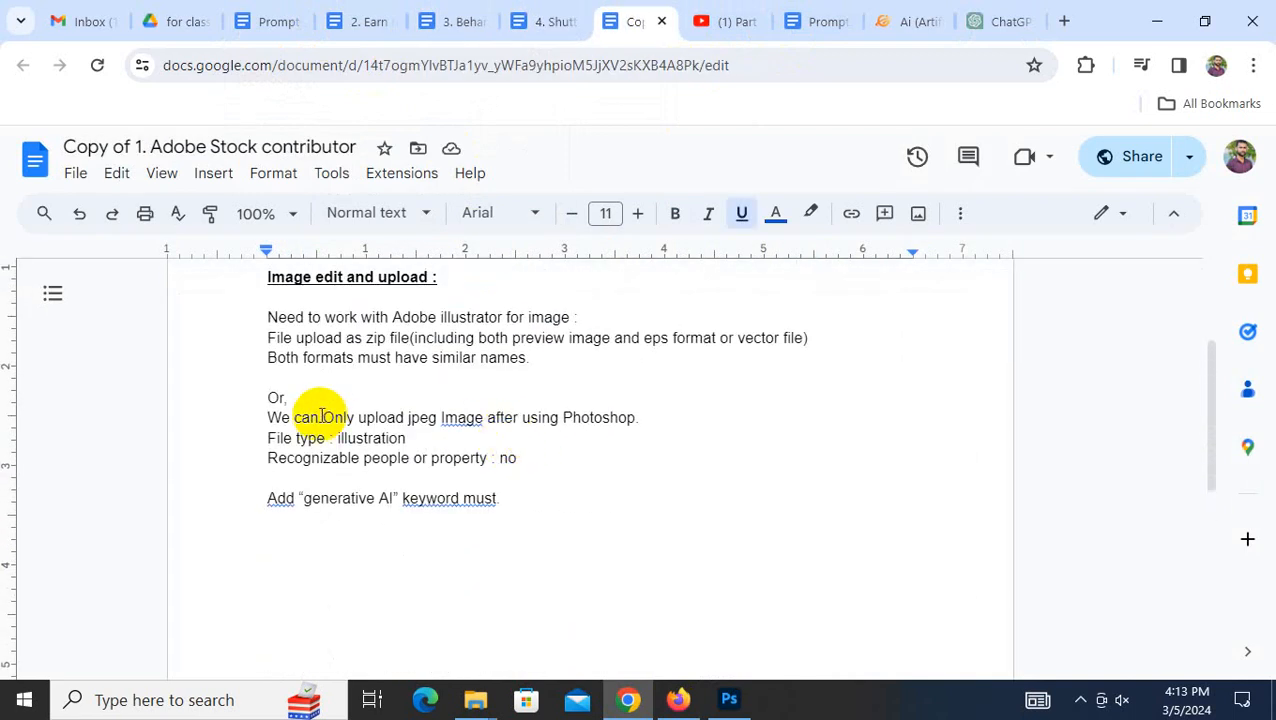
left_click_drag(322, 417, 610, 417)
left_click_drag(322, 317, 492, 318)
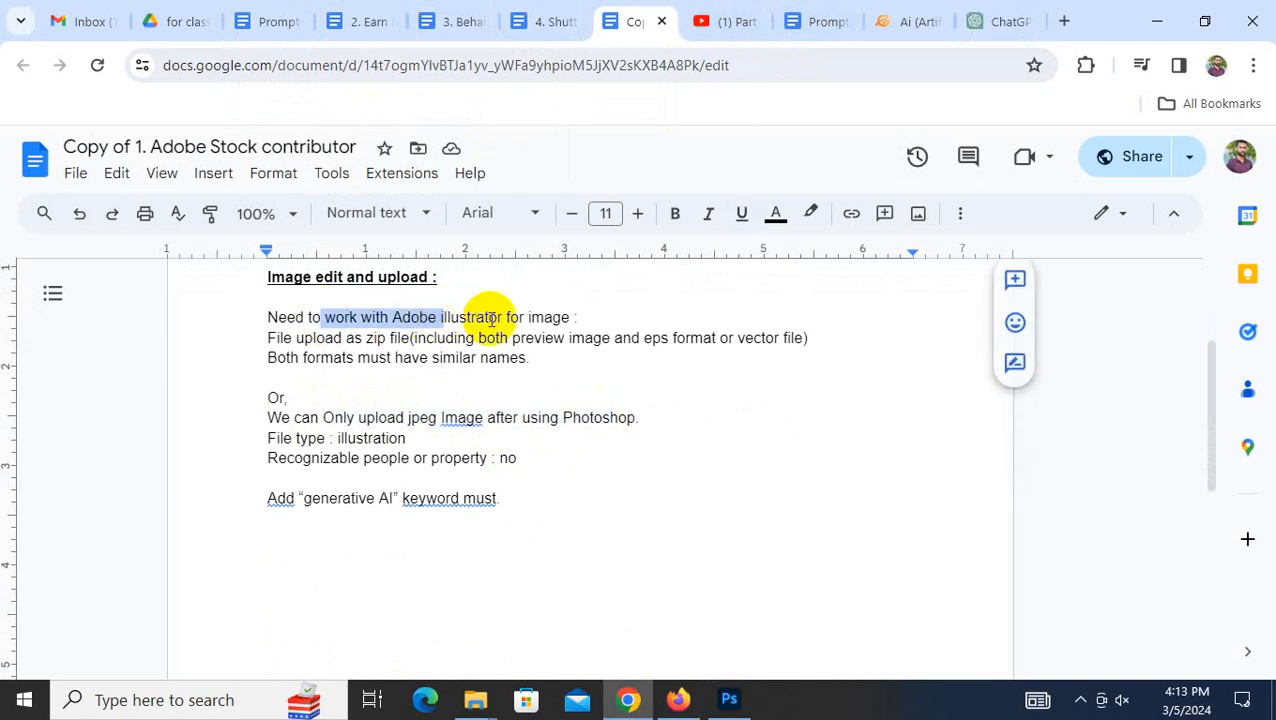
scroll(505, 360, "down", 1)
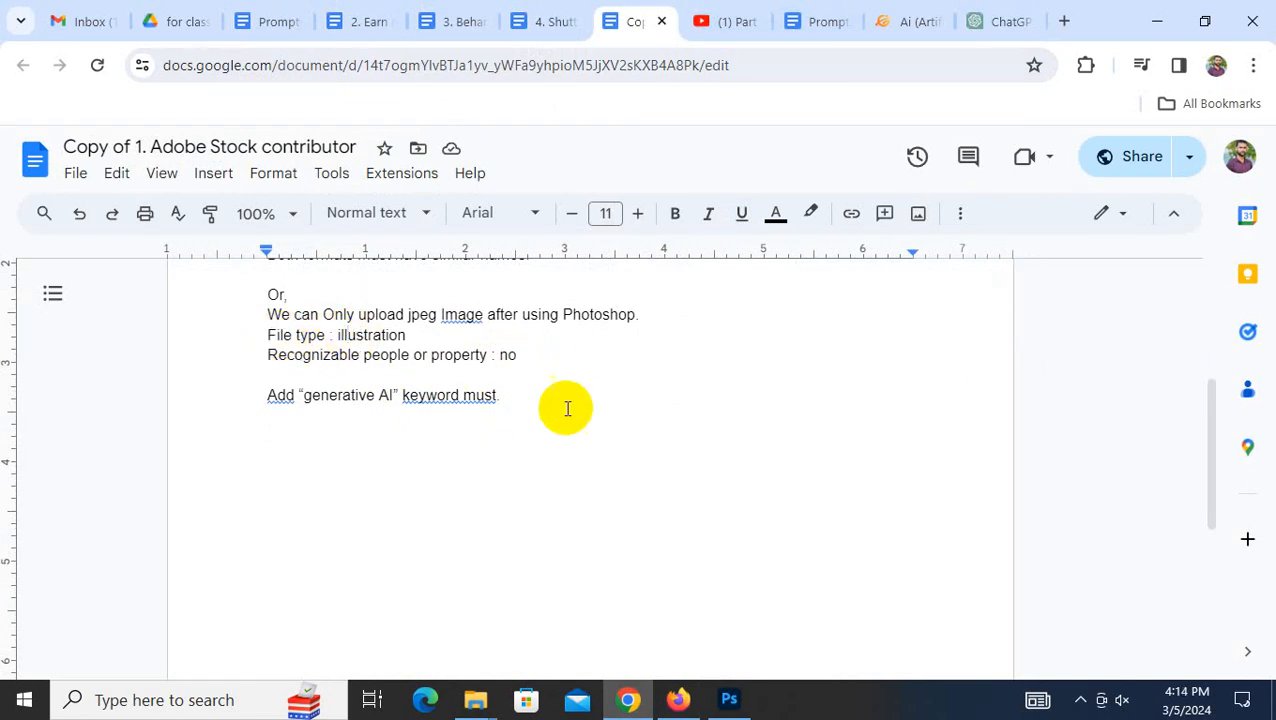
- Return to Adobe Stock in Firefox and answer No to recognizable people or property for the t-shirt image
left_click(678, 699)
scroll(1054, 461, "down", 2)
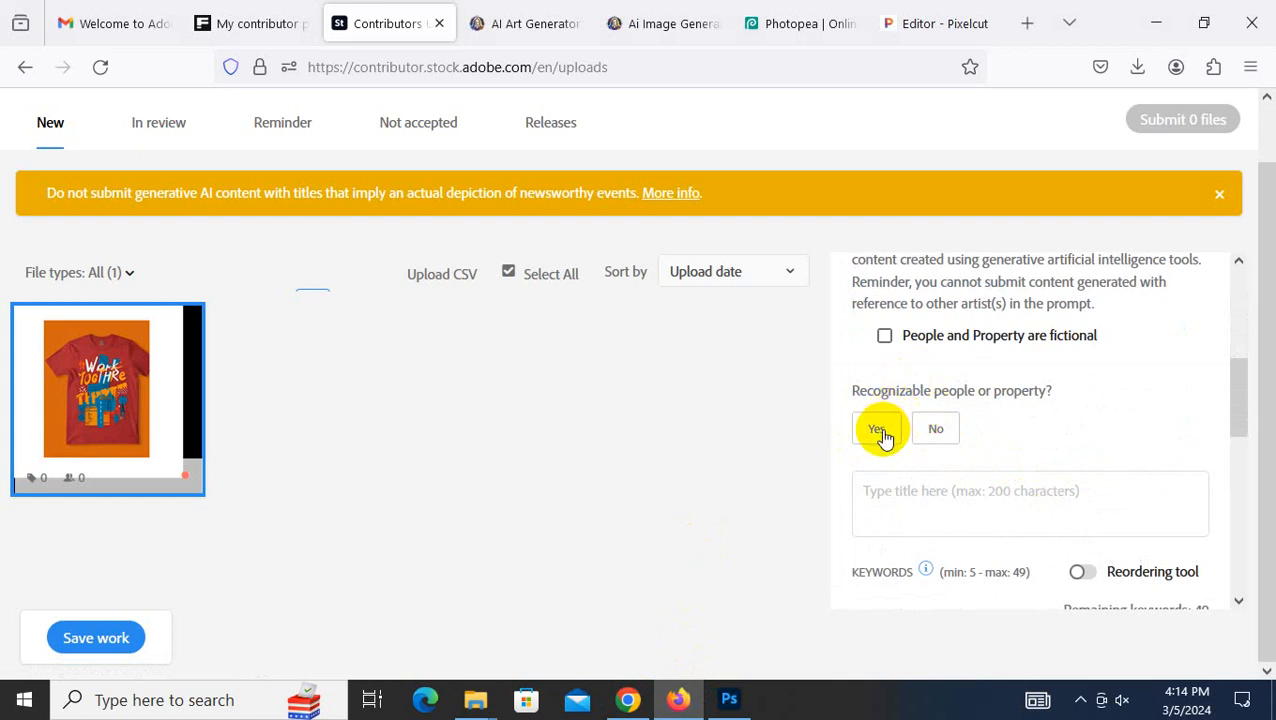
left_click(628, 700)
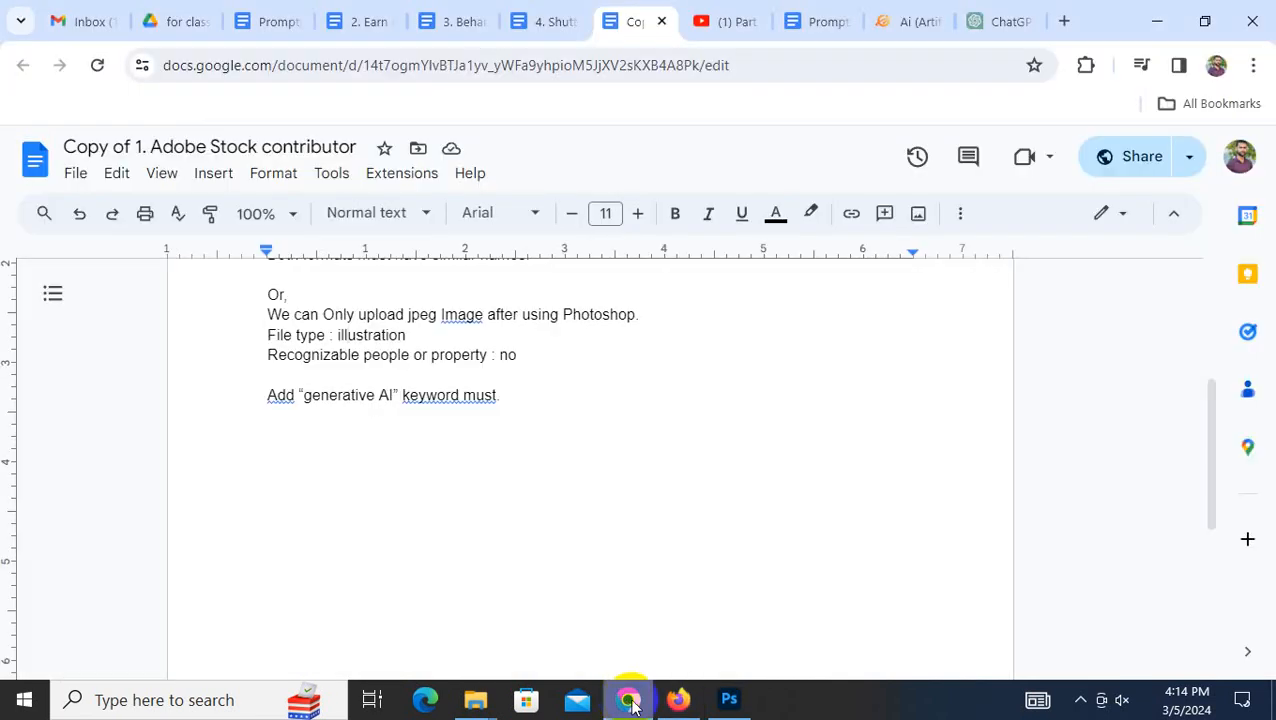
left_click(628, 700)
left_click(934, 427)
scroll(1024, 391, "down", 2)
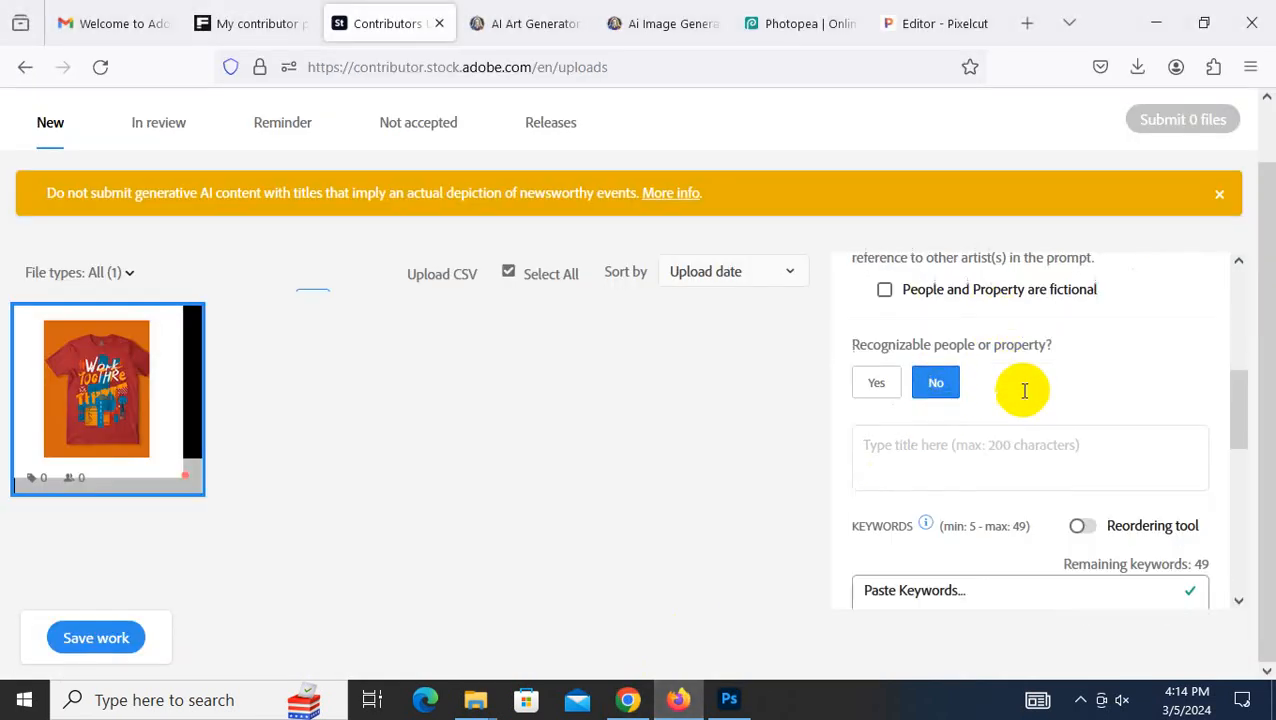
- Set the t-shirt image's file type to Illustrations
scroll(1034, 484, "down", 1)
scroll(1034, 490, "up", 3)
scroll(1043, 499, "down", 1)
scroll(1037, 493, "up", 1)
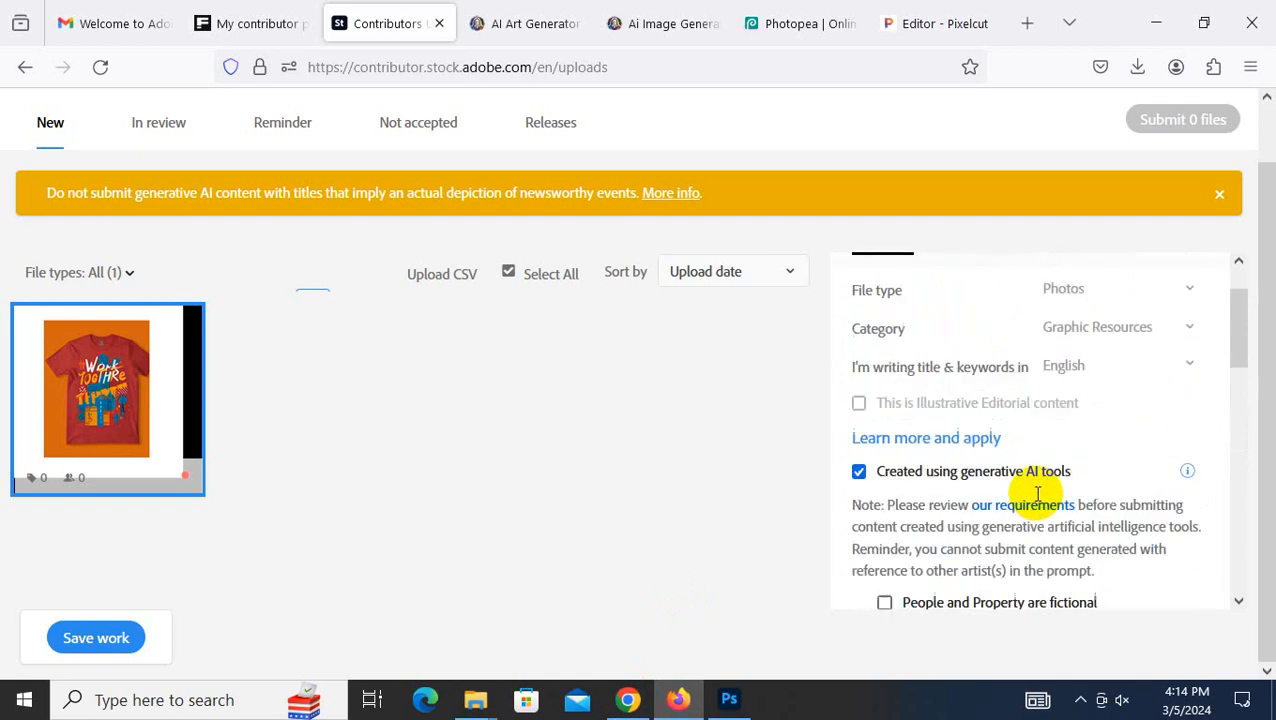
scroll(1034, 495, "up", 1)
scroll(1025, 490, "down", 1)
scroll(1017, 460, "up", 1)
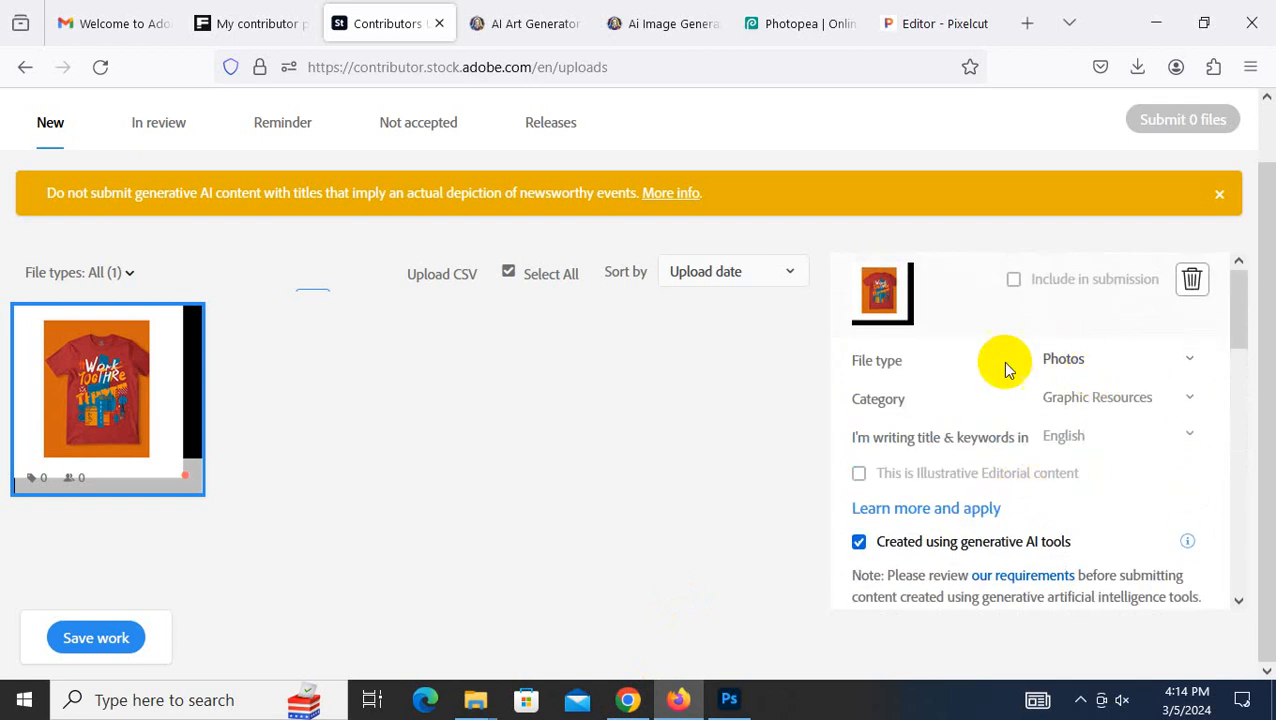
left_click(1082, 360)
left_click(1068, 422)
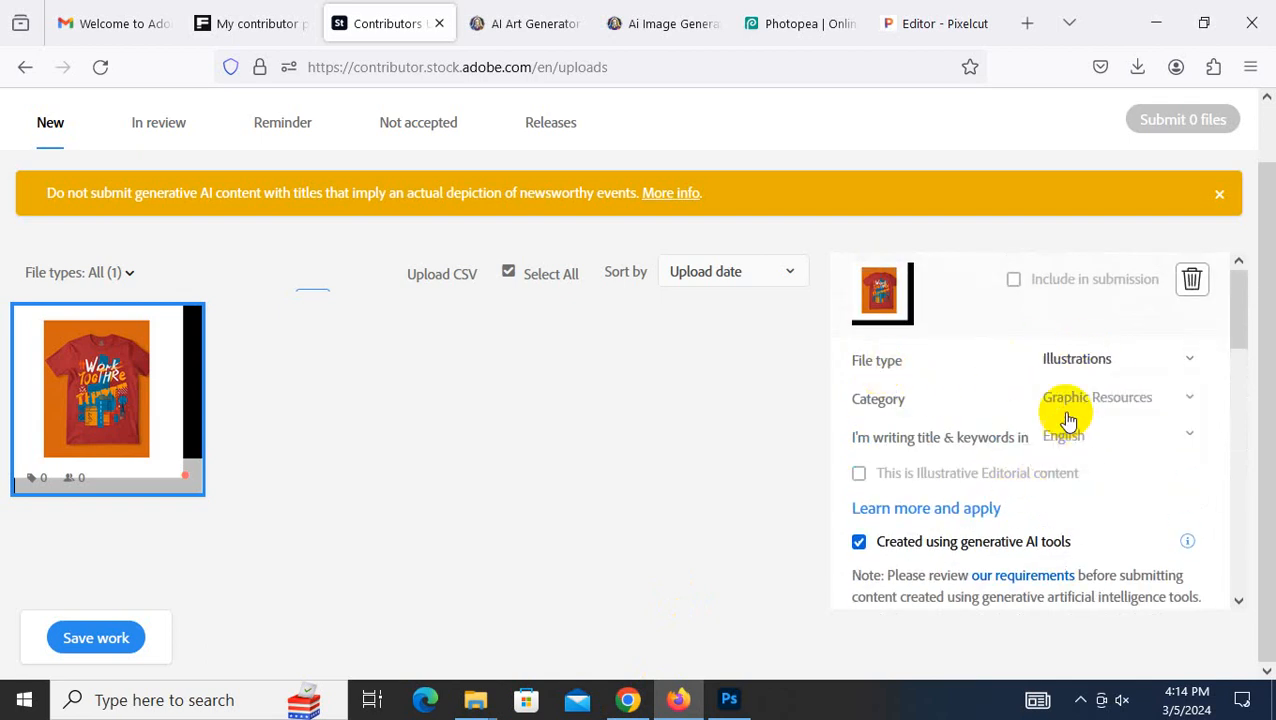
- Look through the category options available for the t-shirt image and close the list without choosing another
left_click(1145, 402)
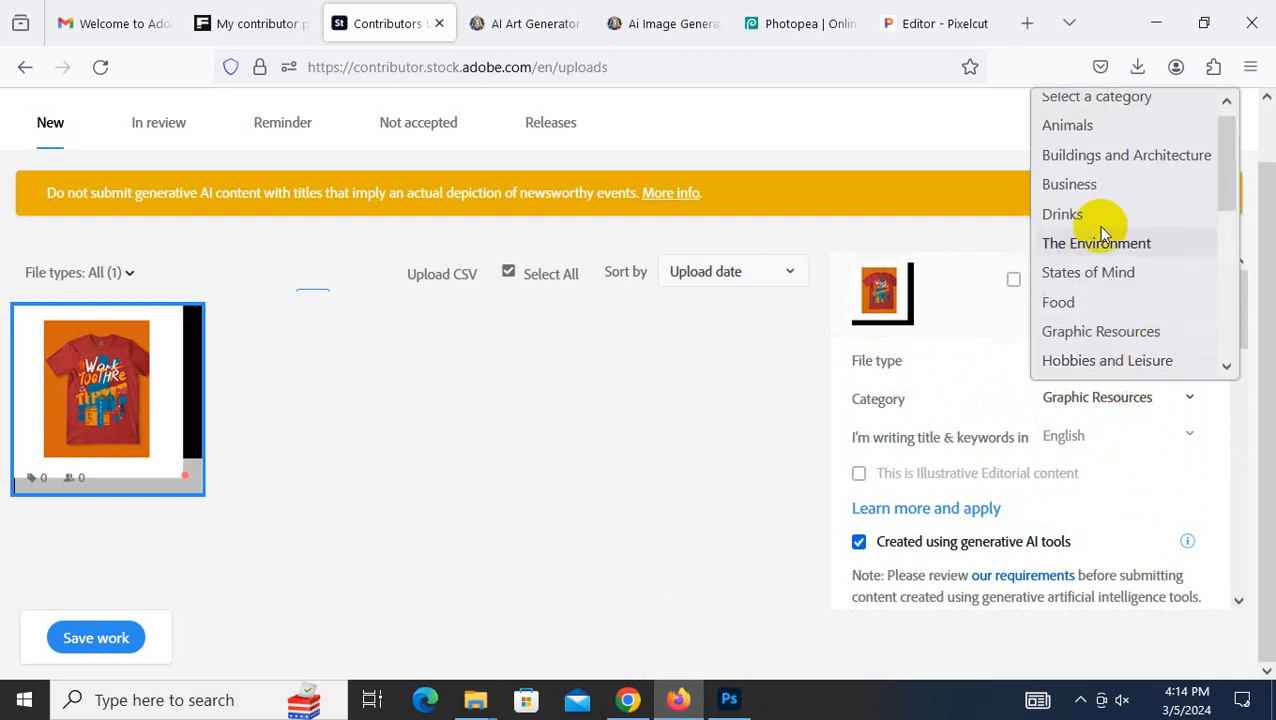
scroll(1110, 284, "down", 4)
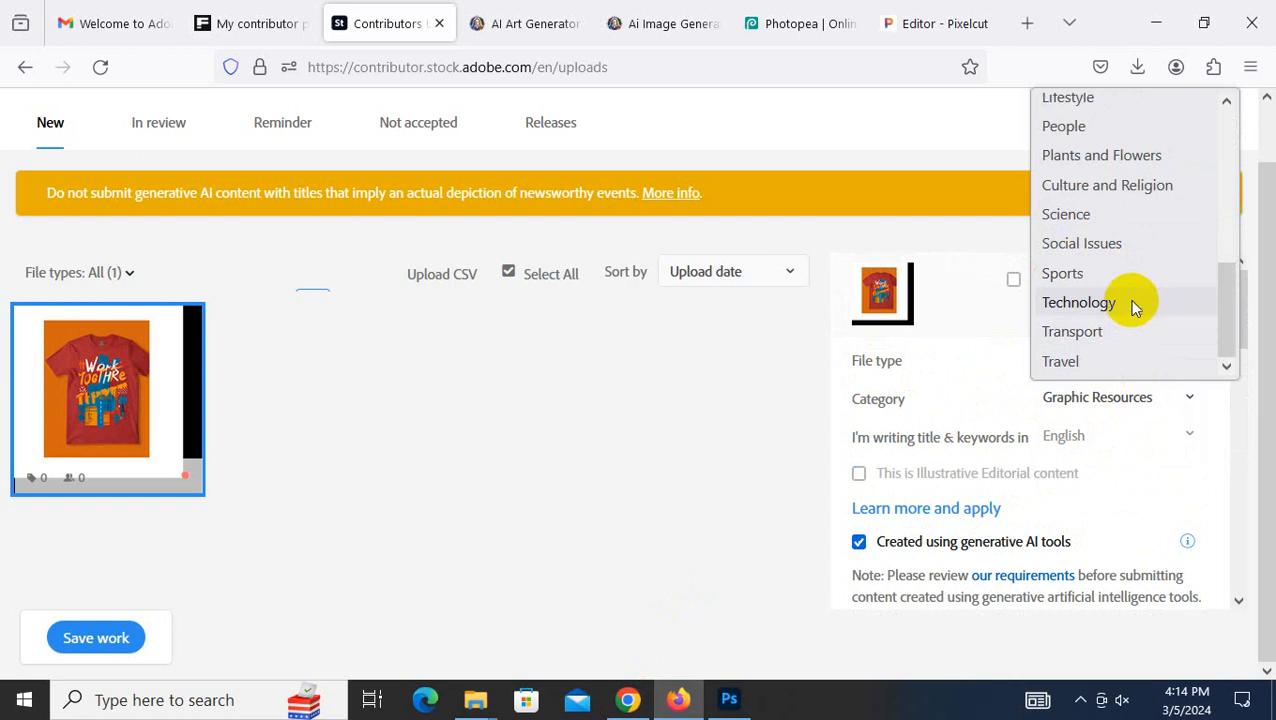
left_click(1060, 418)
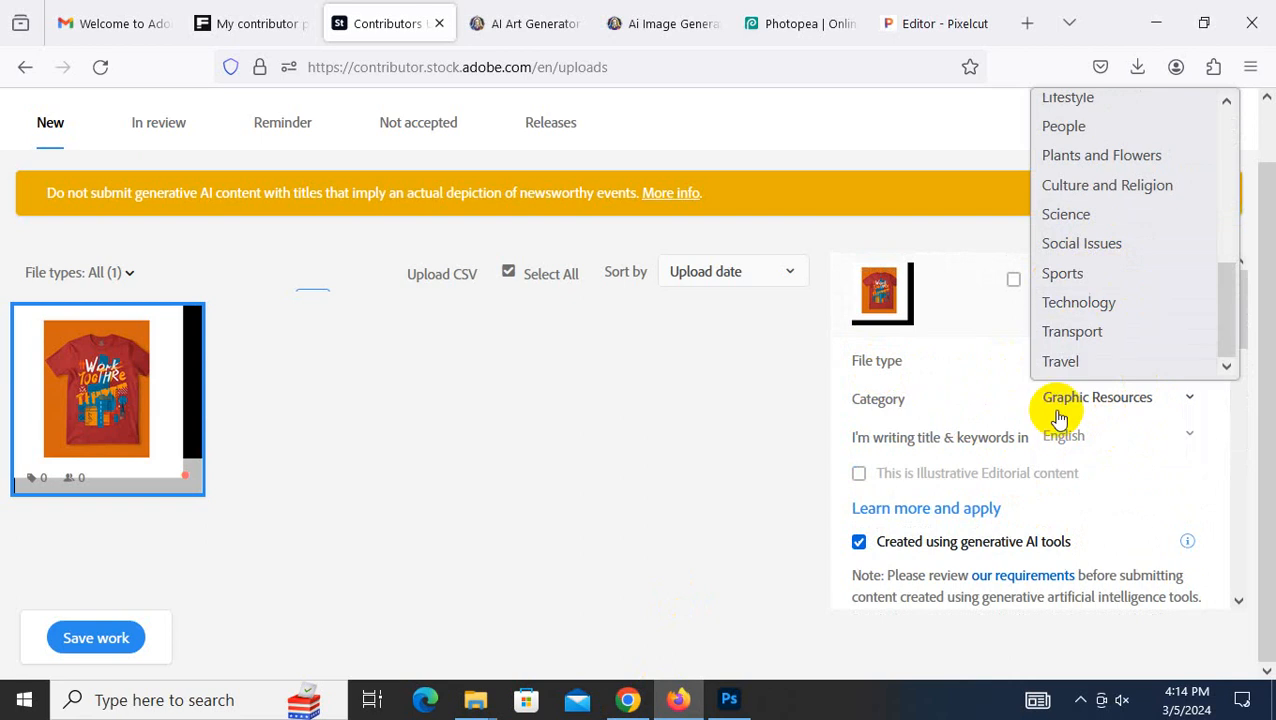
left_click(889, 397)
- Enter ChatGPT's title "Unity in Work: Celebrating Collaboration and Achievement" as the Adobe Stock title of the image
scroll(960, 461, "down", 2)
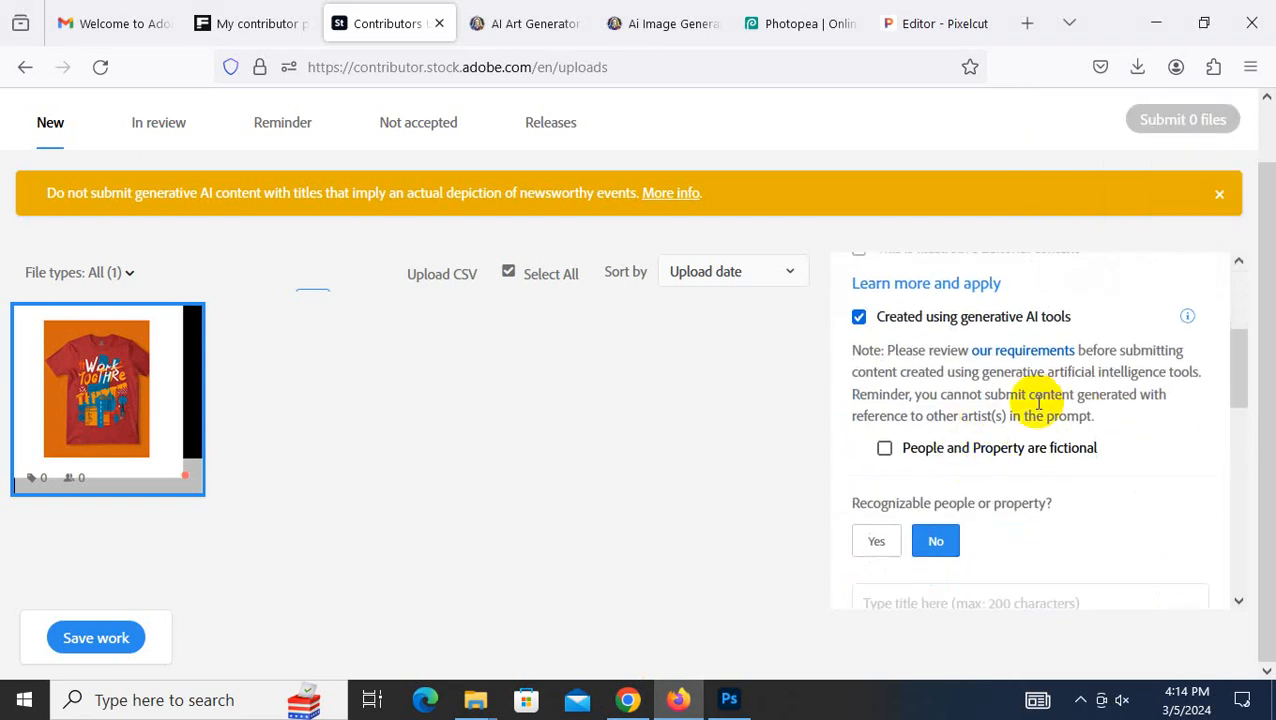
scroll(1003, 397, "down", 1)
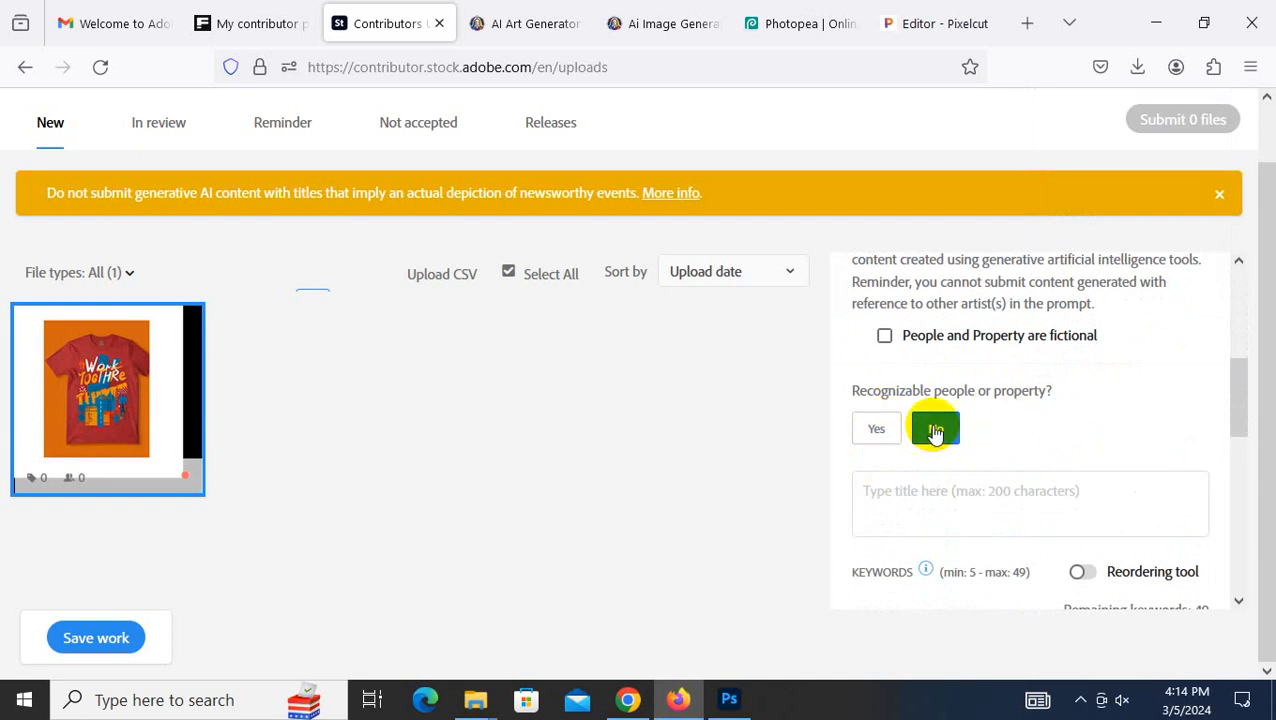
scroll(1000, 448, "down", 3)
scroll(1014, 442, "up", 2)
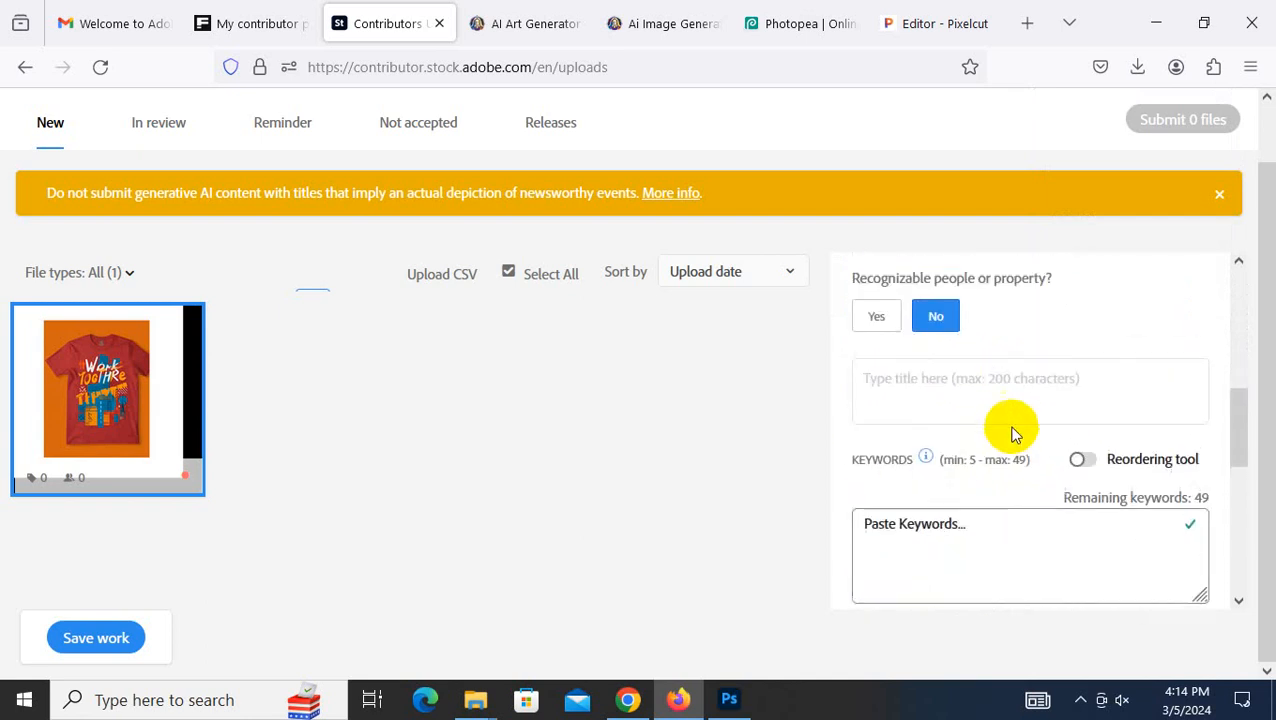
left_click(958, 390)
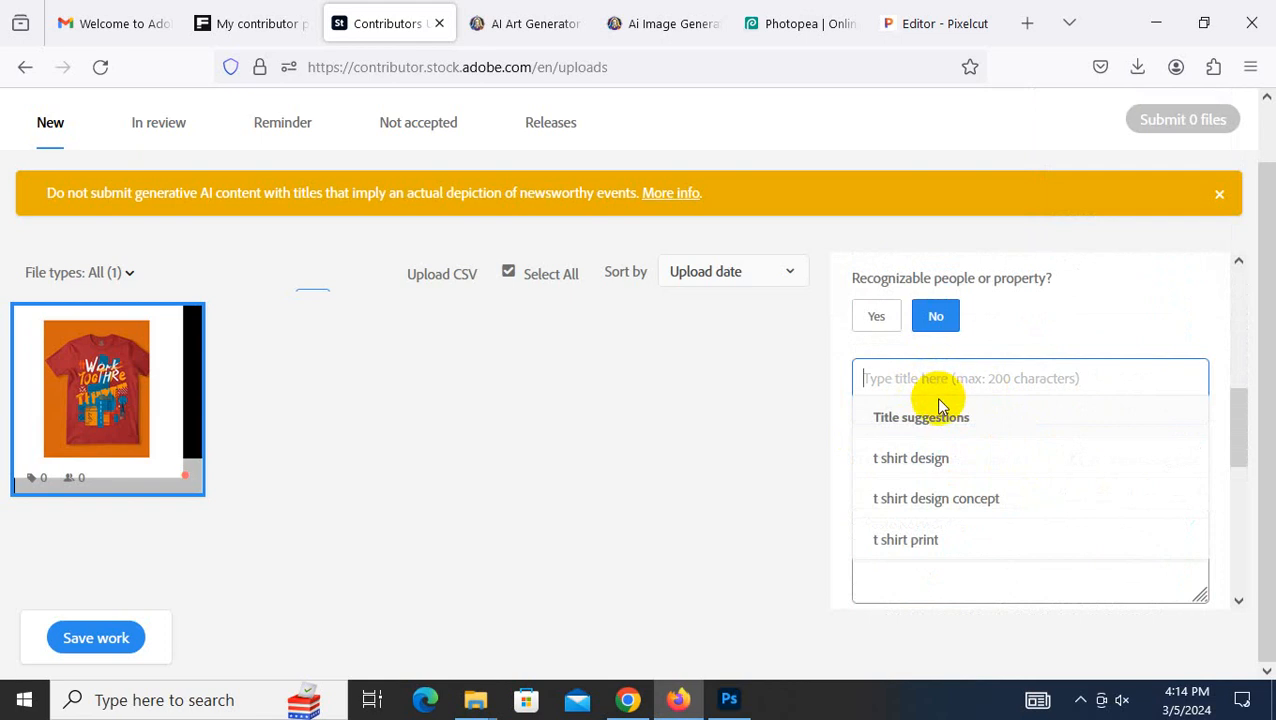
left_click(630, 700)
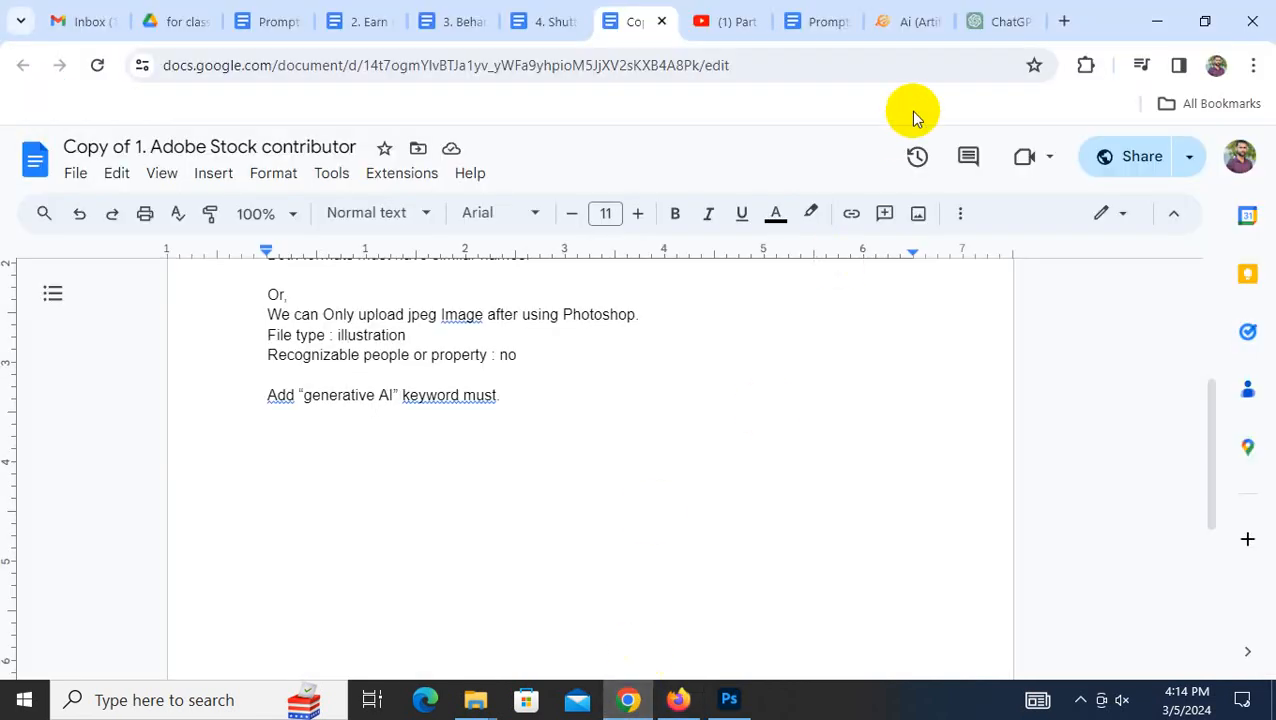
left_click(977, 21)
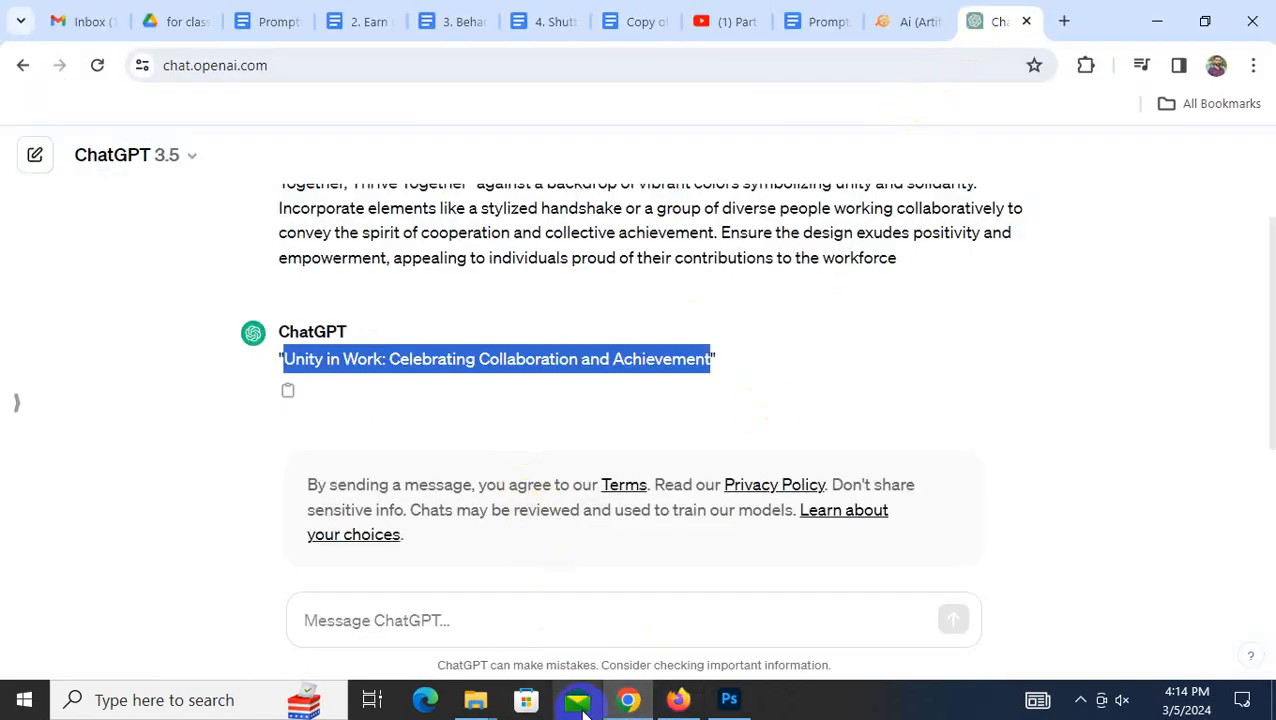
left_click(678, 699)
left_click(940, 366)
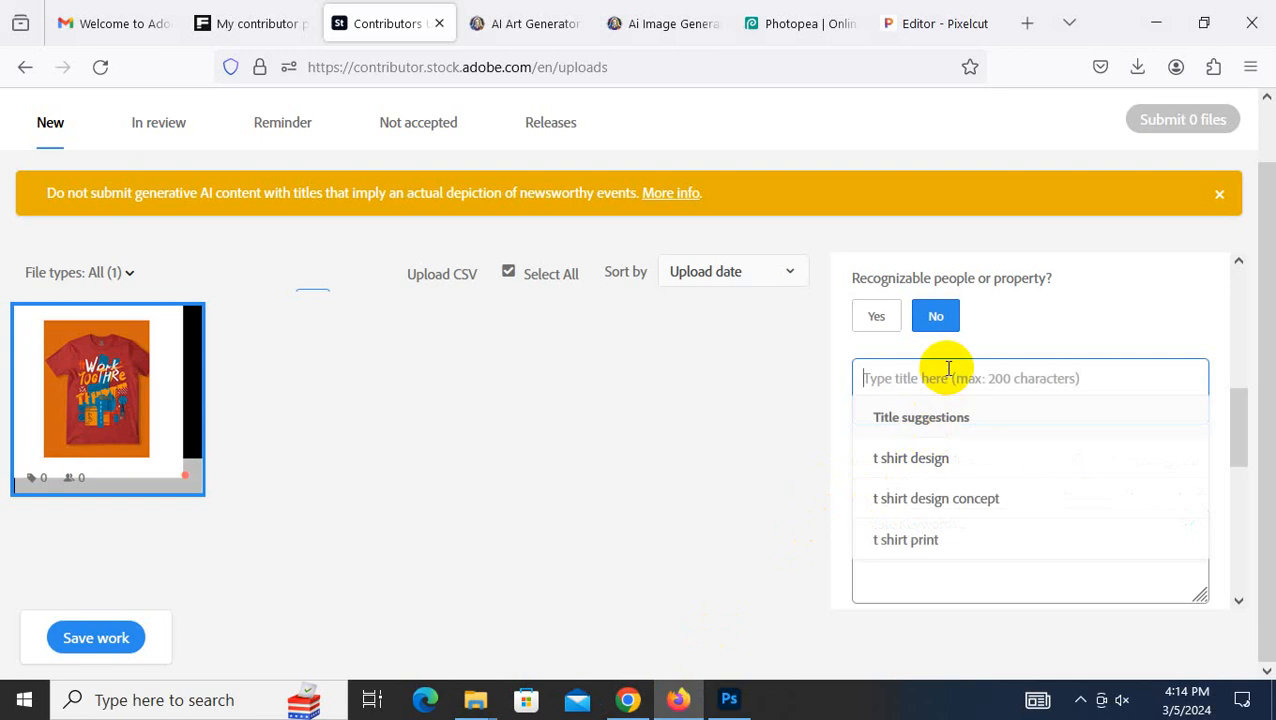
type("Unity in Work: Celebrating Collaboration and Achievement")
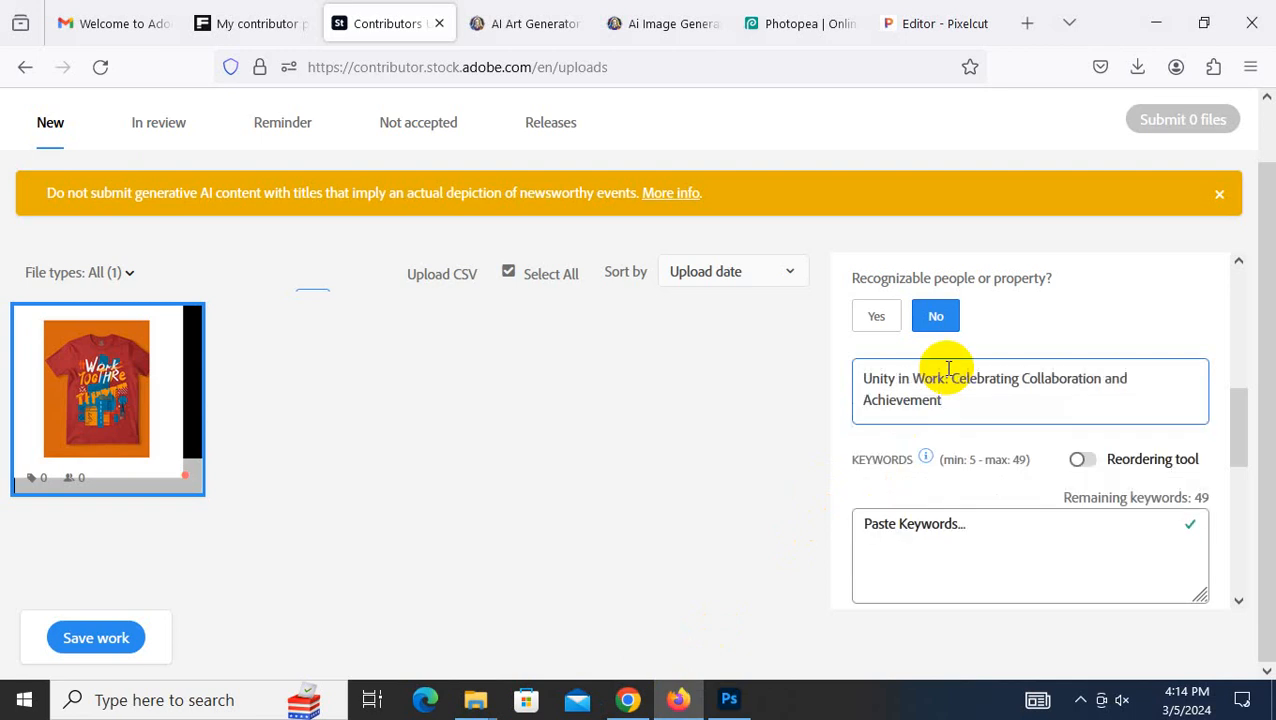
scroll(948, 368, "down", 2)
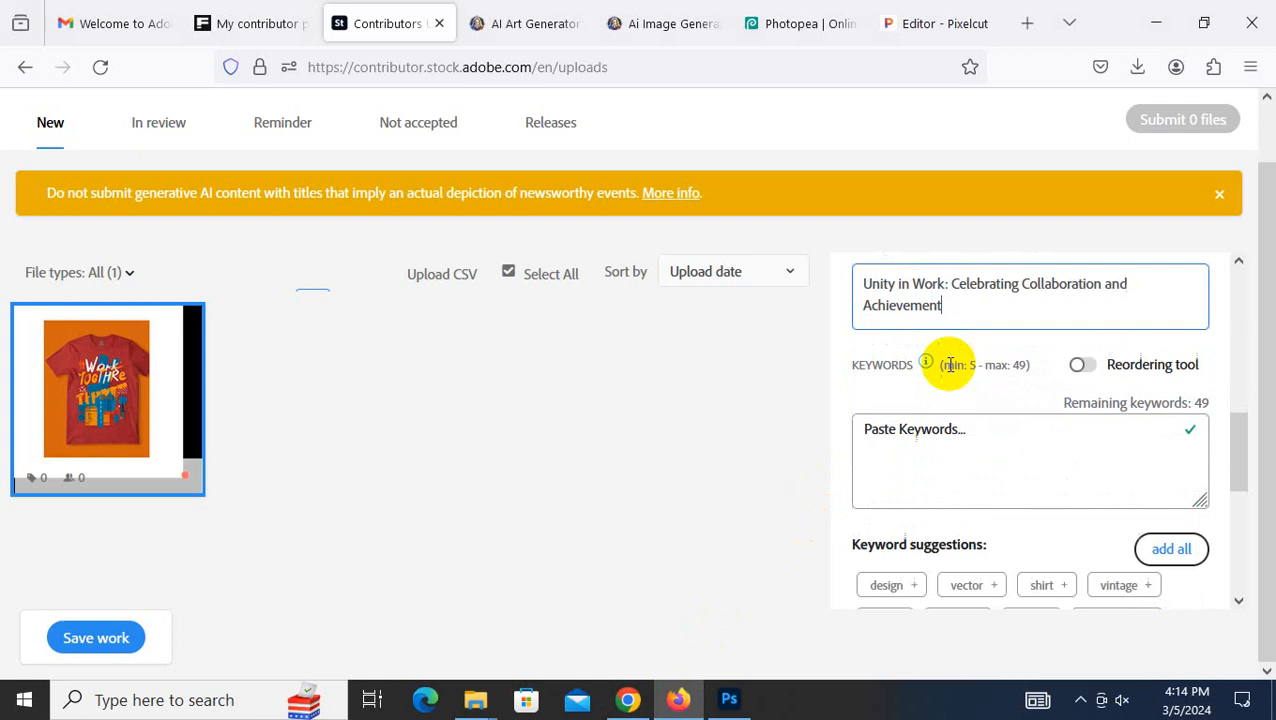
left_click(940, 434)
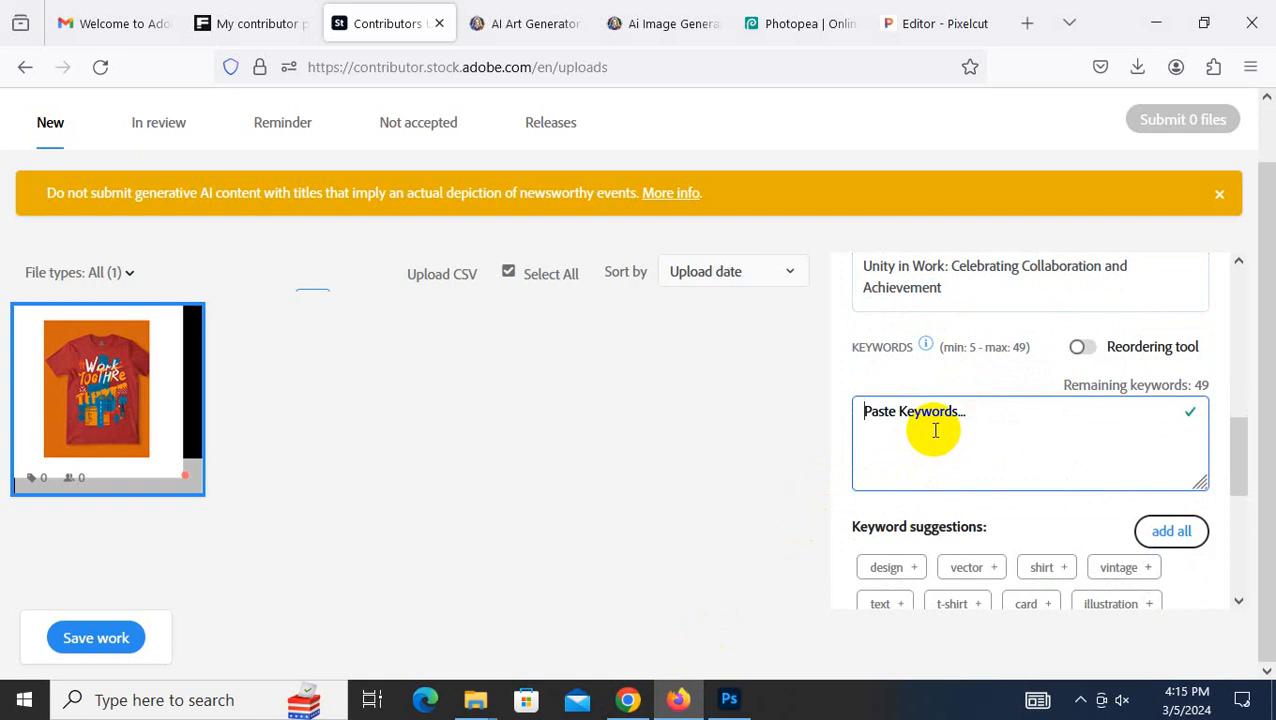
left_click(628, 699)
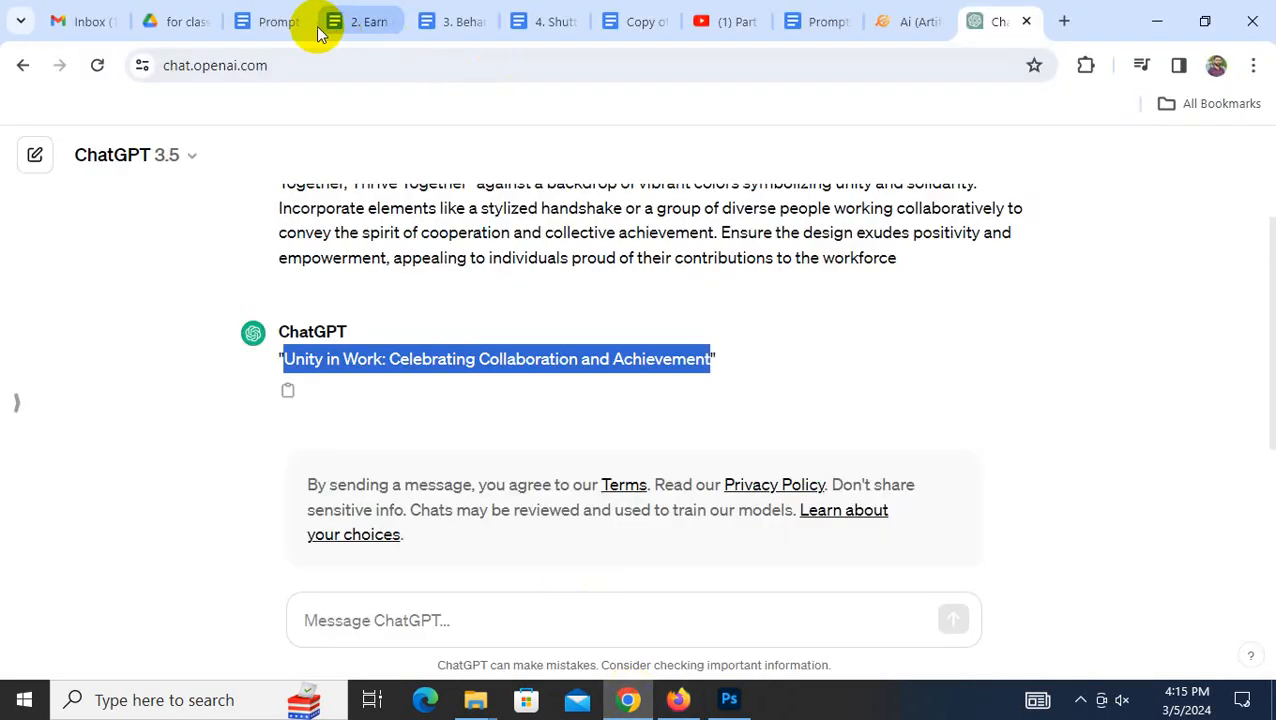
left_click(350, 22)
scroll(560, 420, "up", 10)
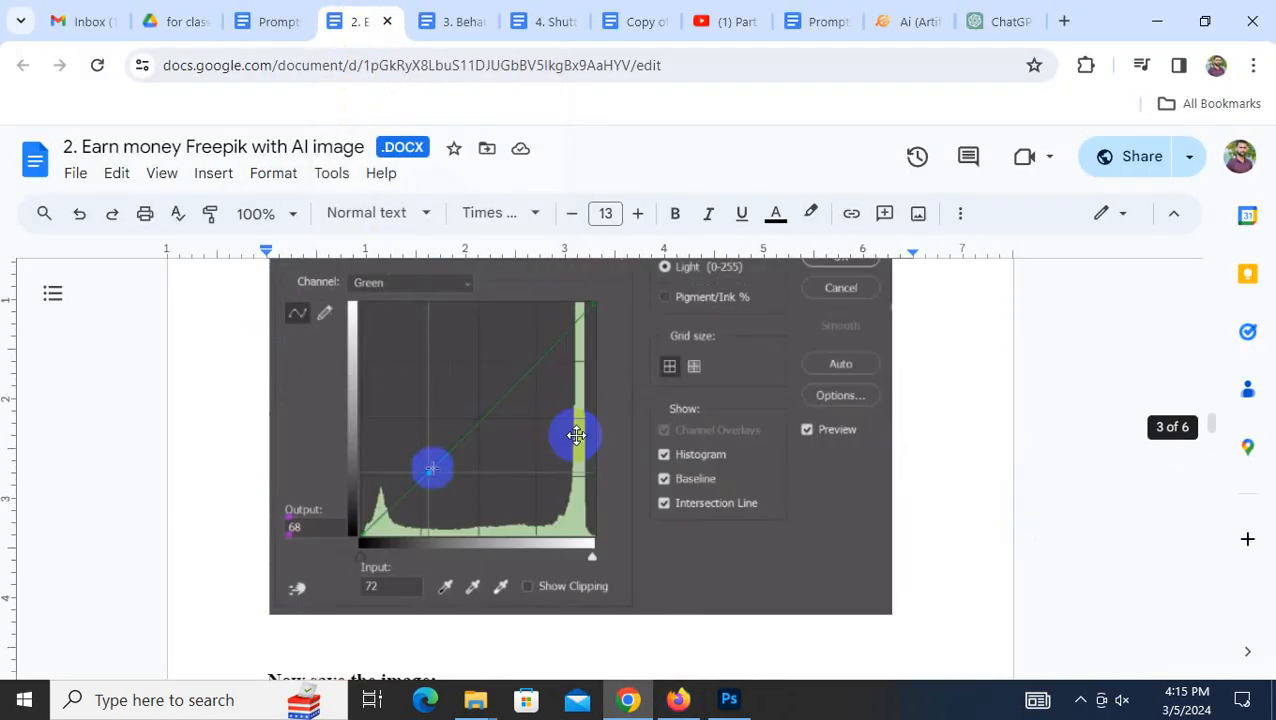
scroll(575, 435, "up", 20)
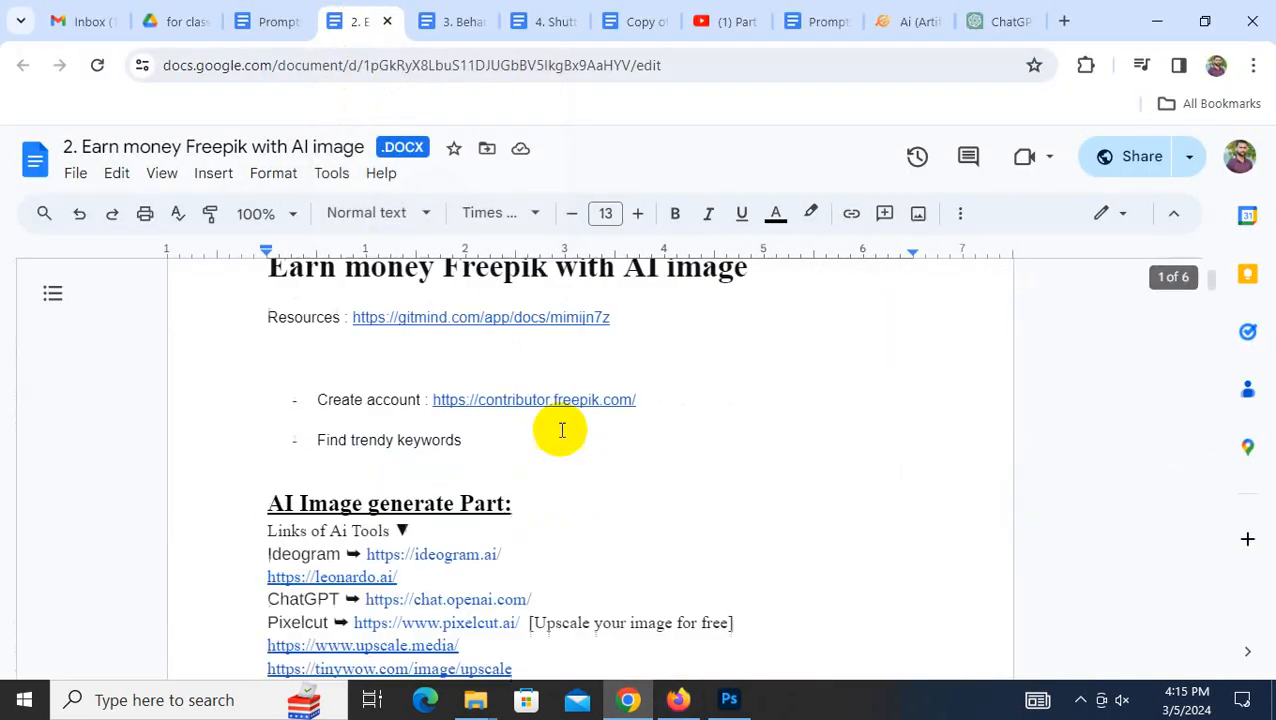
scroll(562, 430, "down", 3)
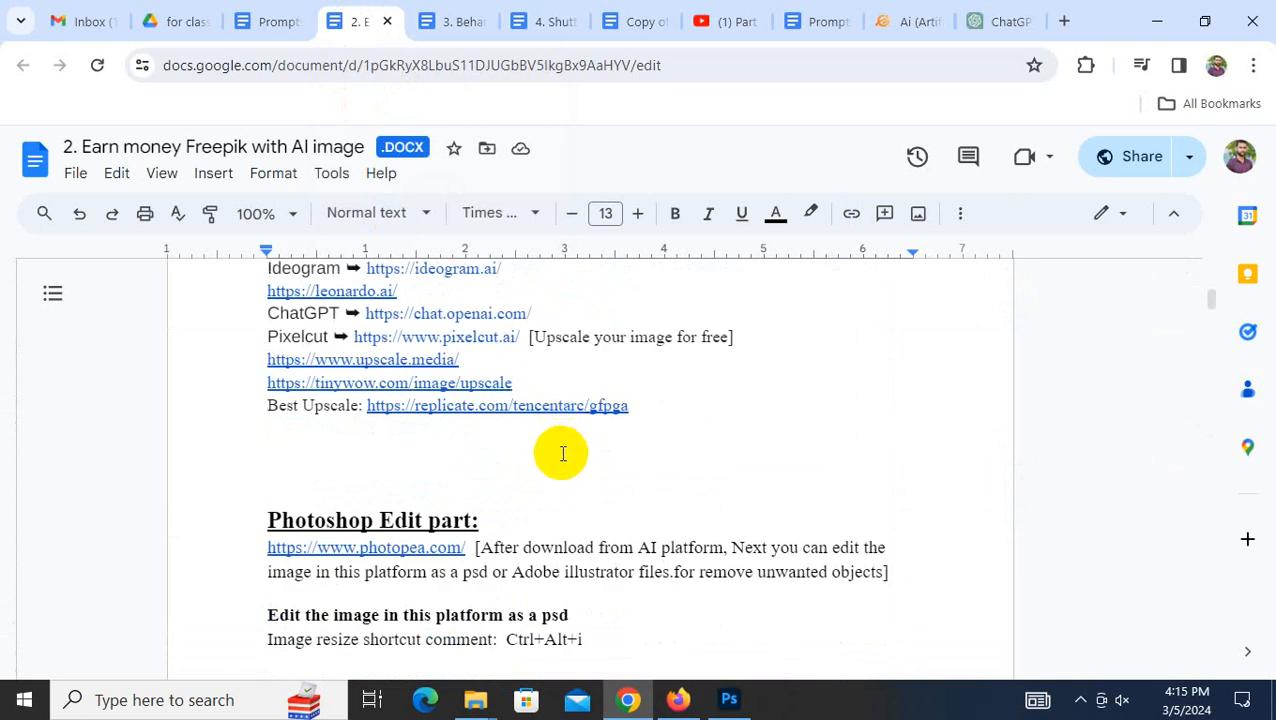
scroll(530, 490, "down", 15)
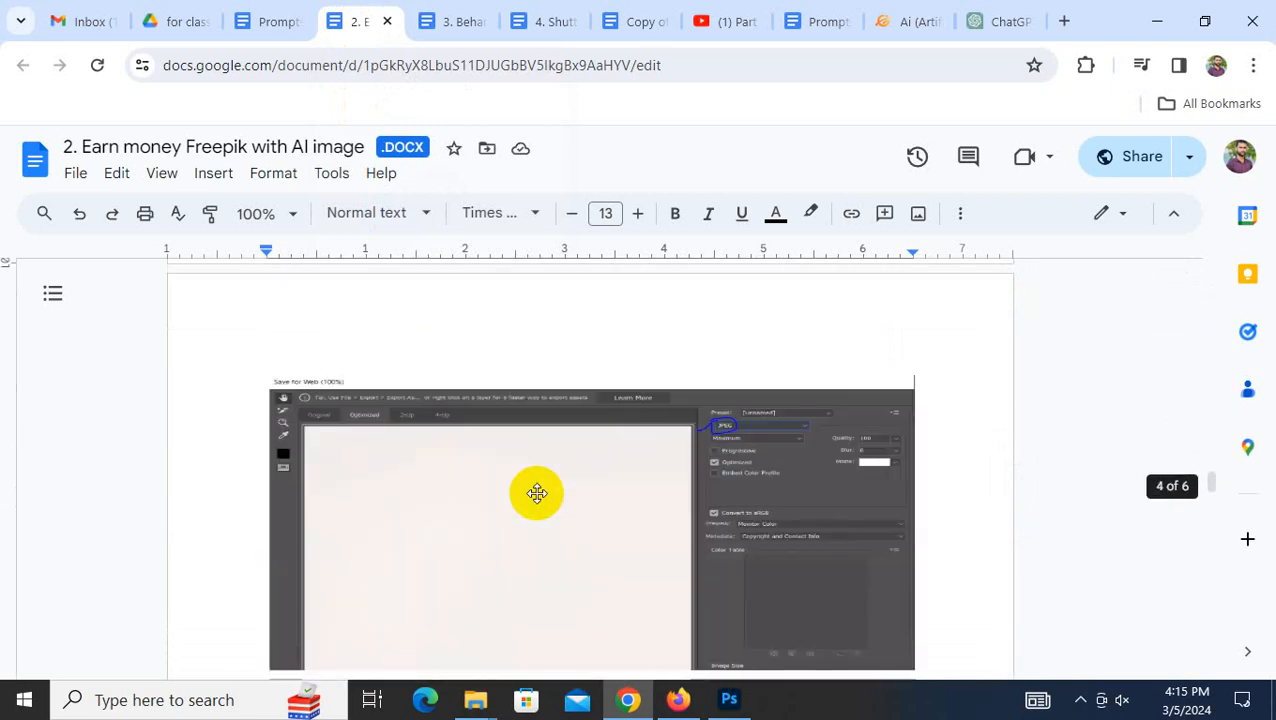
scroll(537, 492, "down", 10)
scroll(537, 492, "up", 7)
scroll(537, 492, "down", 1)
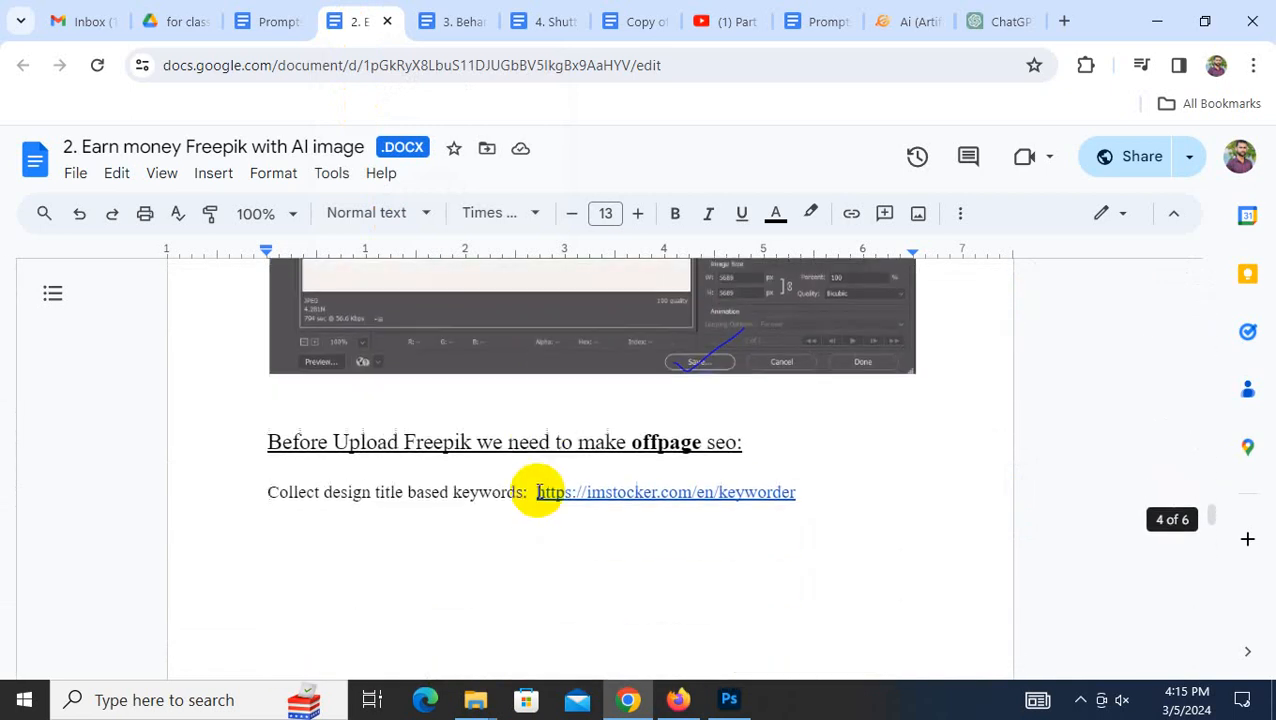
left_click(694, 494)
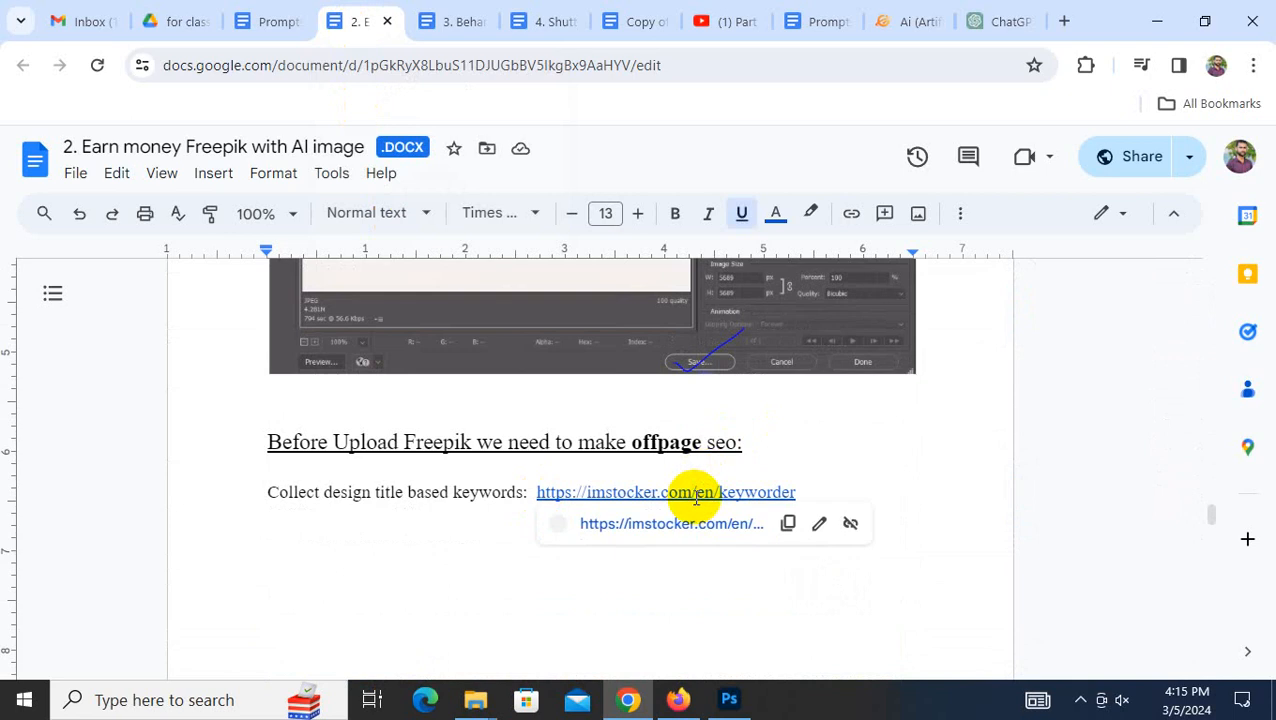
left_click(788, 523)
left_click(679, 699)
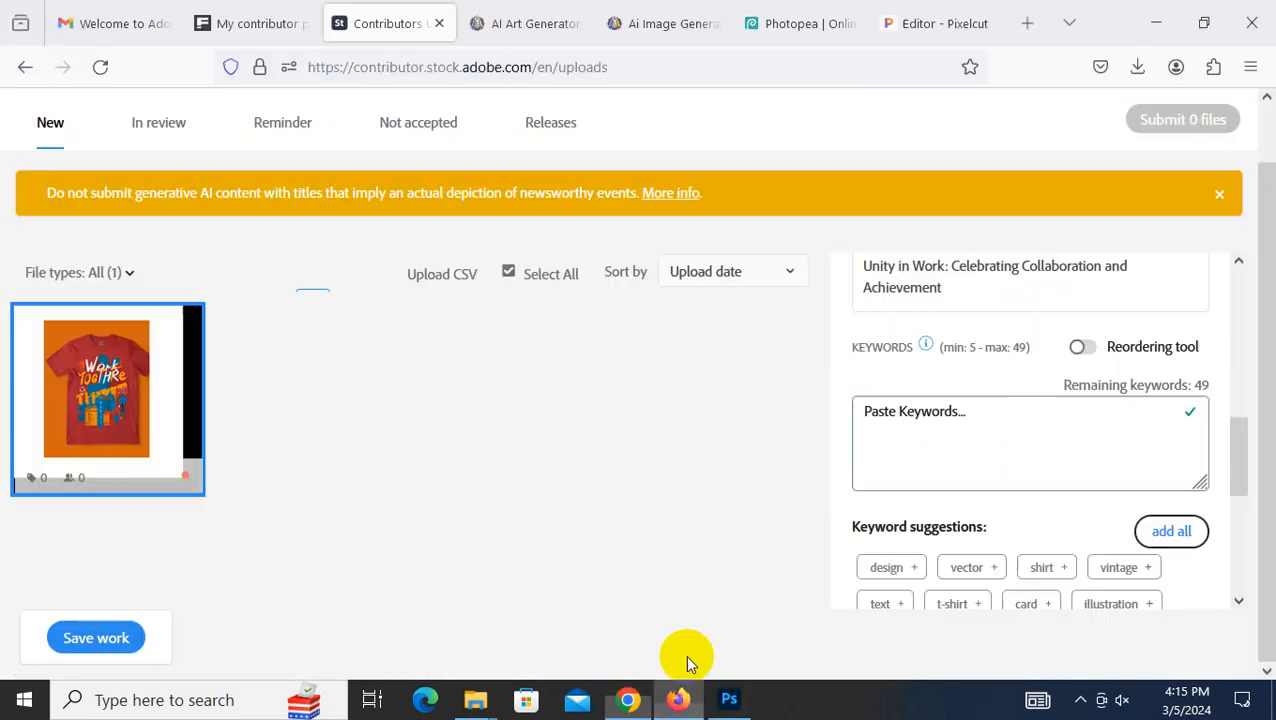
left_click(945, 23)
left_click(867, 62)
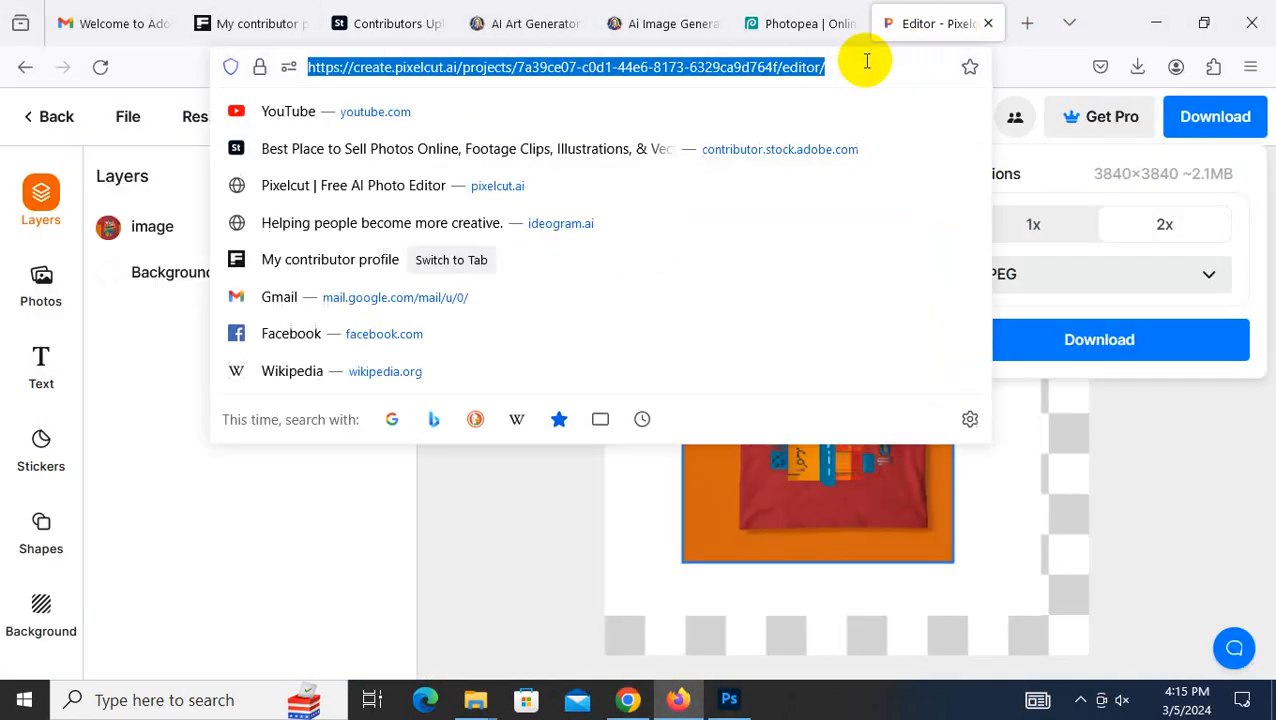
key("ctrl+v")
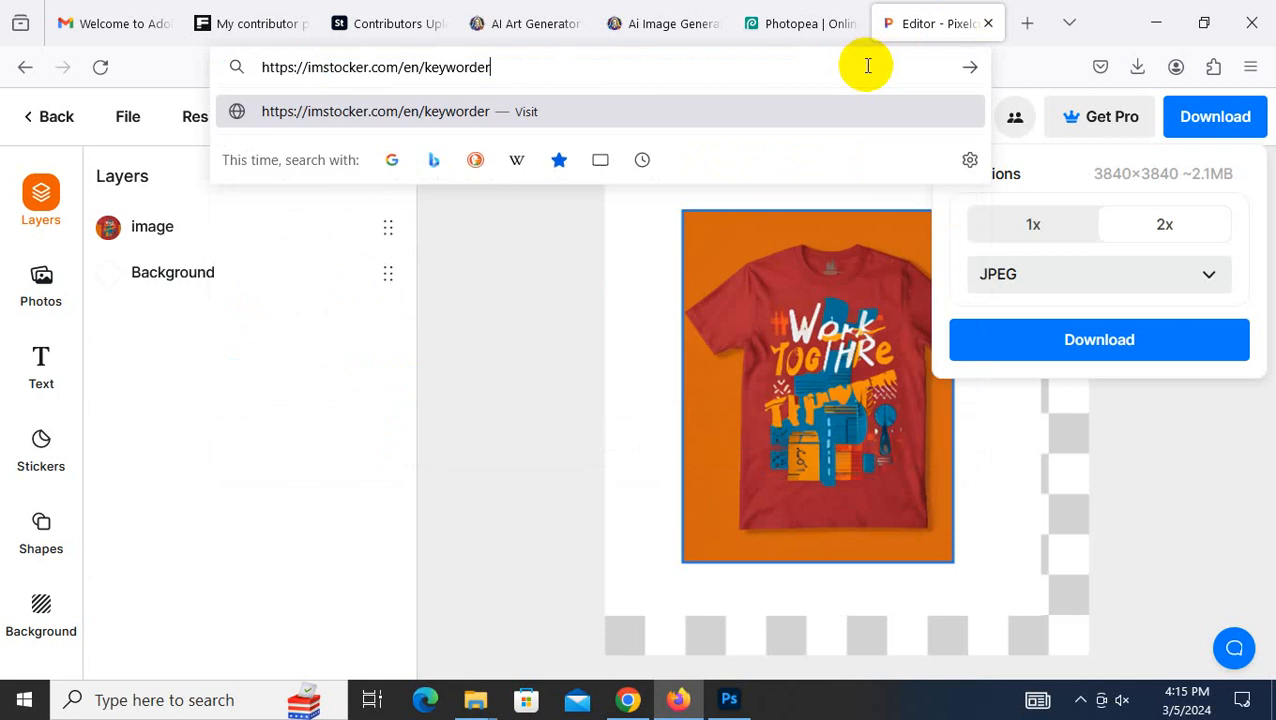
key("Return")
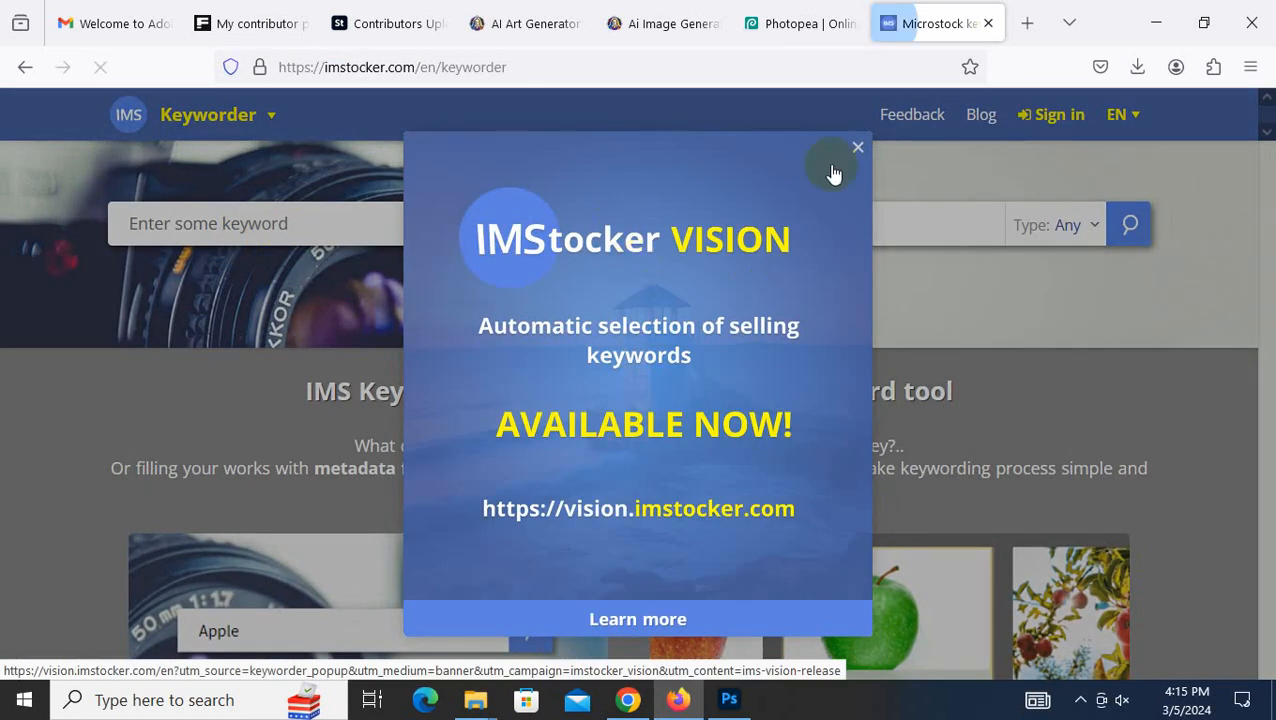
left_click(857, 147)
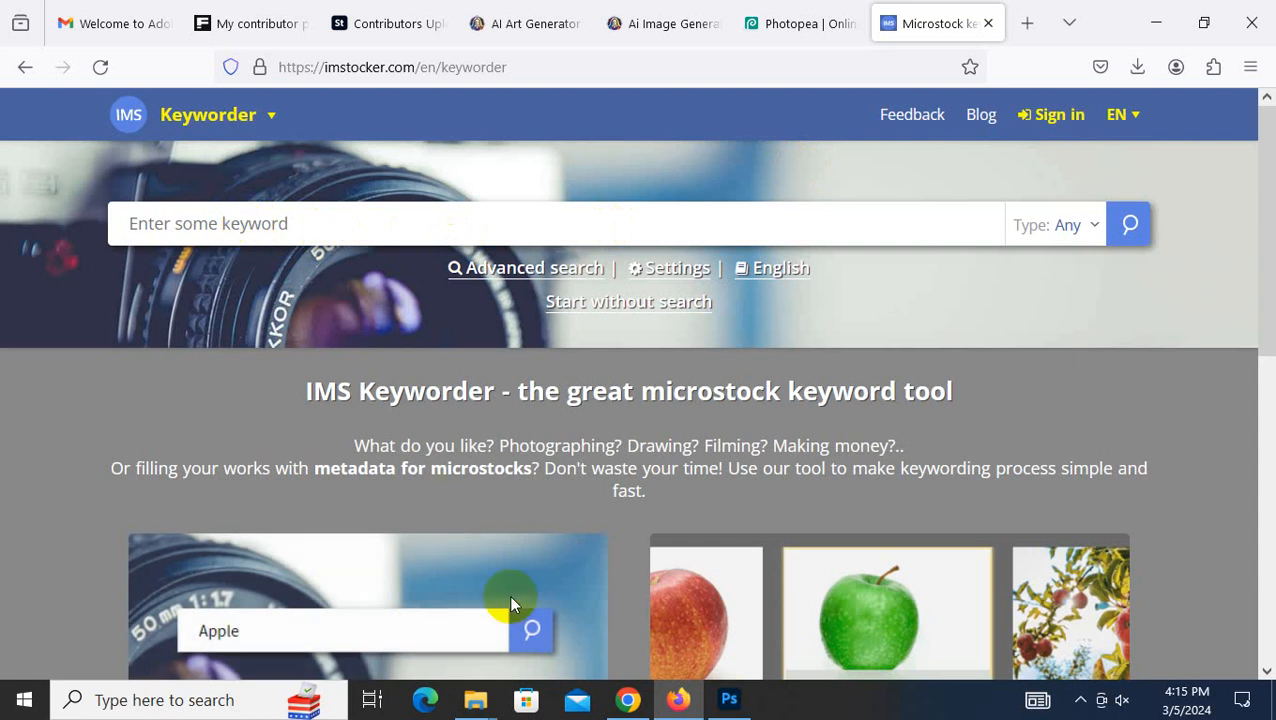
- Copy the title "Unity in Work: Celebrating Collaboration and Achievement" from ChatGPT in Chrome and search IMS Keyworder in Firefox for it
left_click(628, 700)
left_click(988, 24)
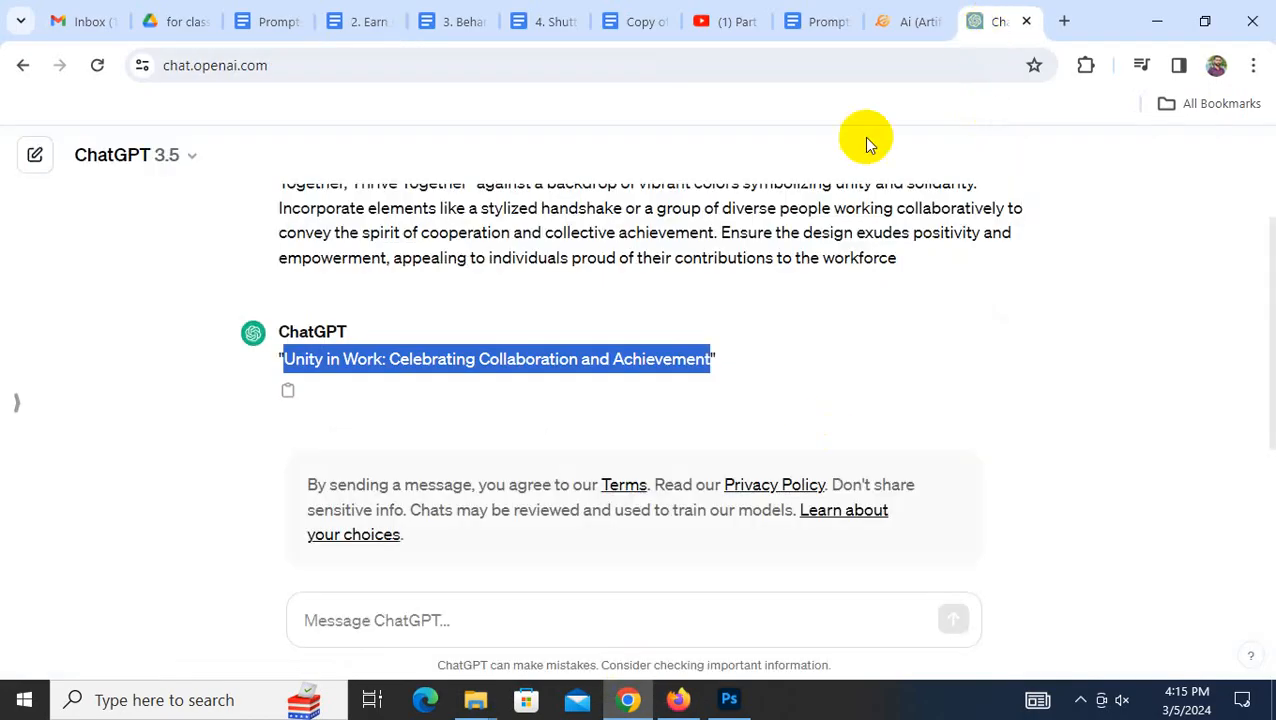
left_click(530, 364)
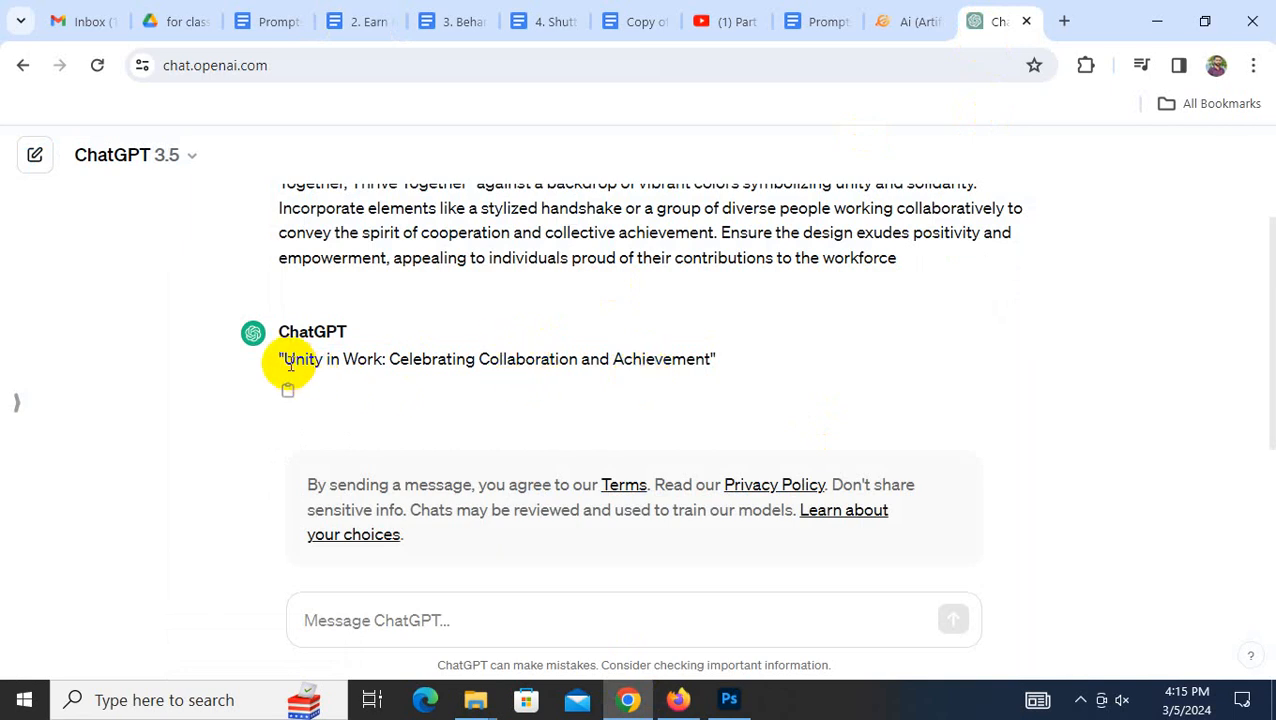
left_click_drag(287, 360, 706, 364)
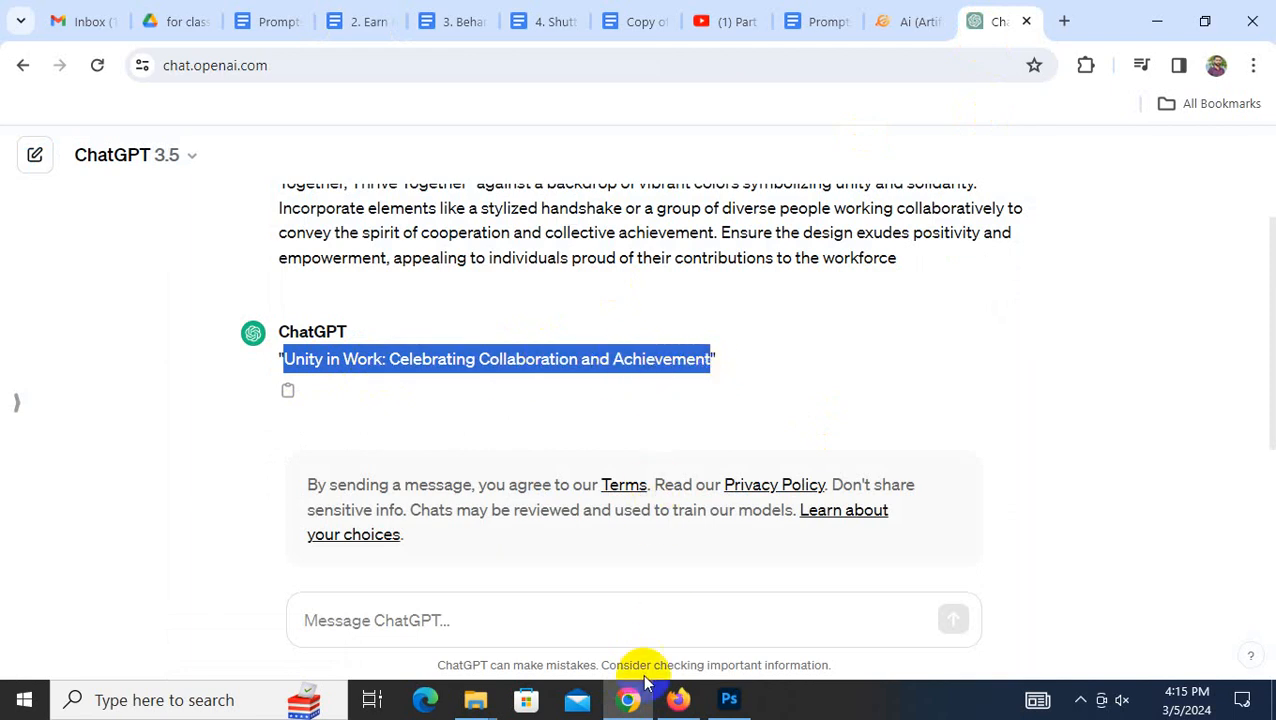
left_click(678, 700)
left_click(441, 222)
key("ctrl+v")
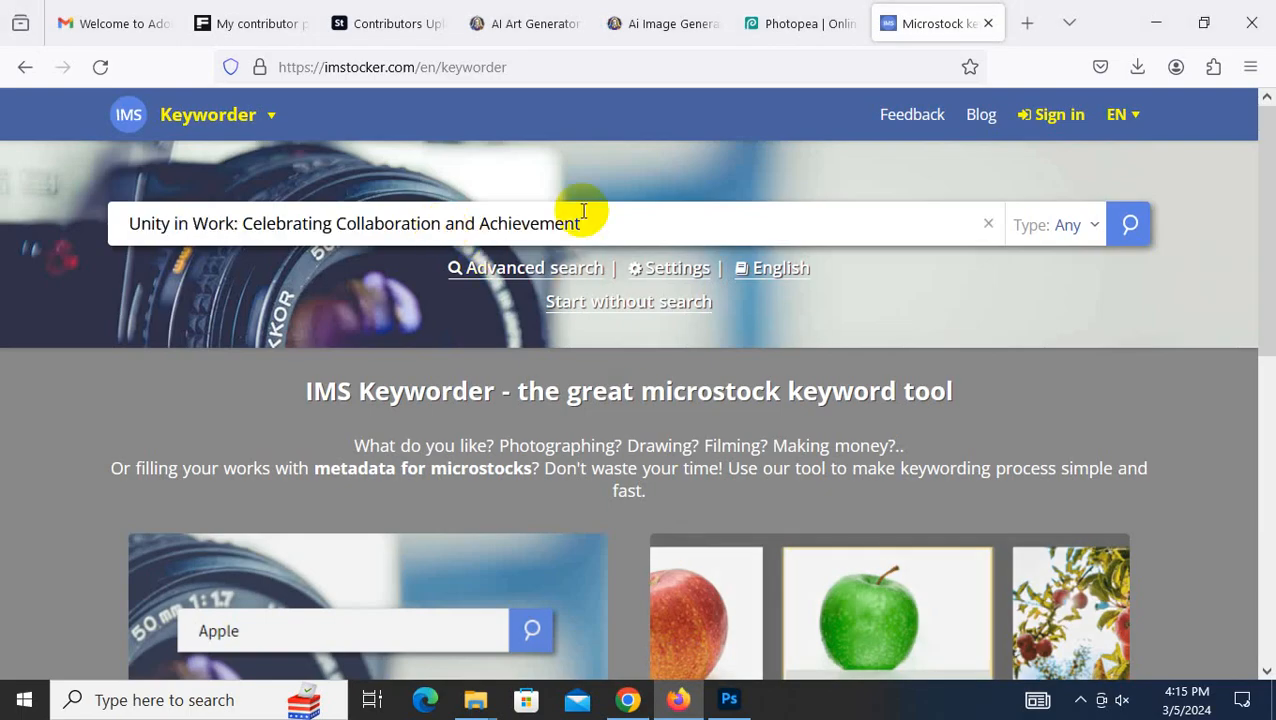
left_click(1126, 236)
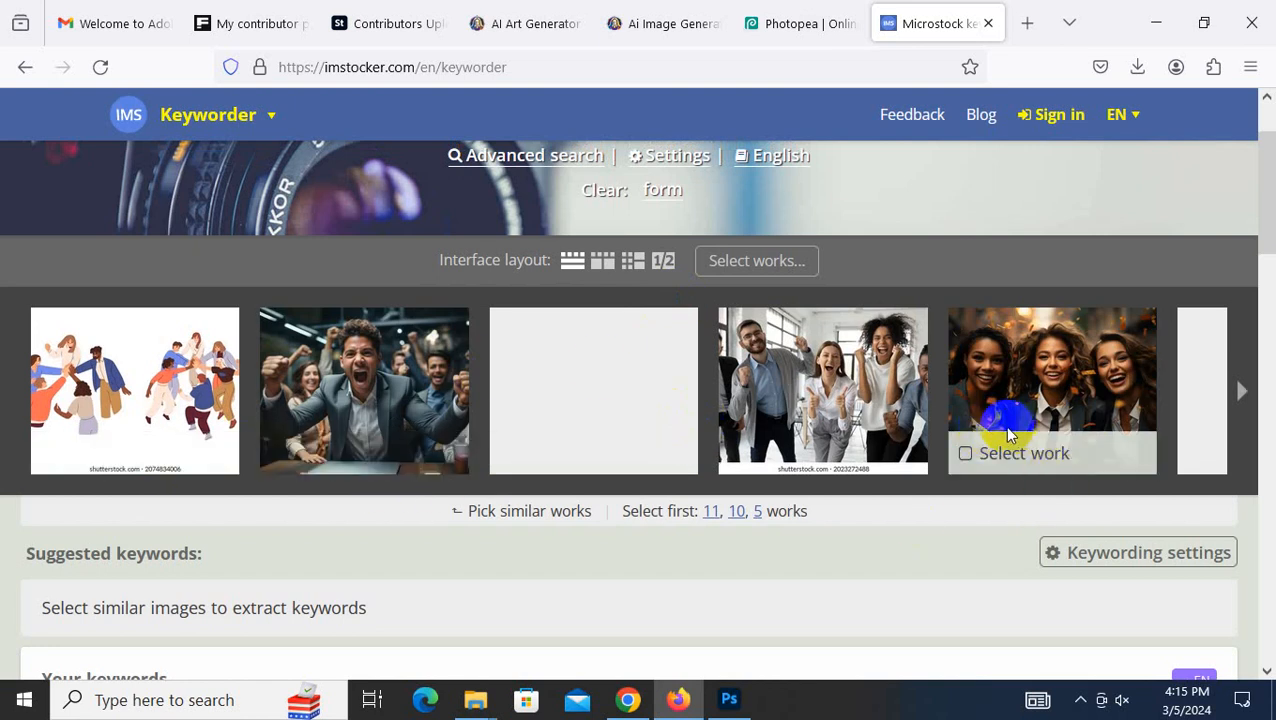
- Add "tshirt" to the end of the Keyworder search phrase and run the search again
mouse_move(796, 456)
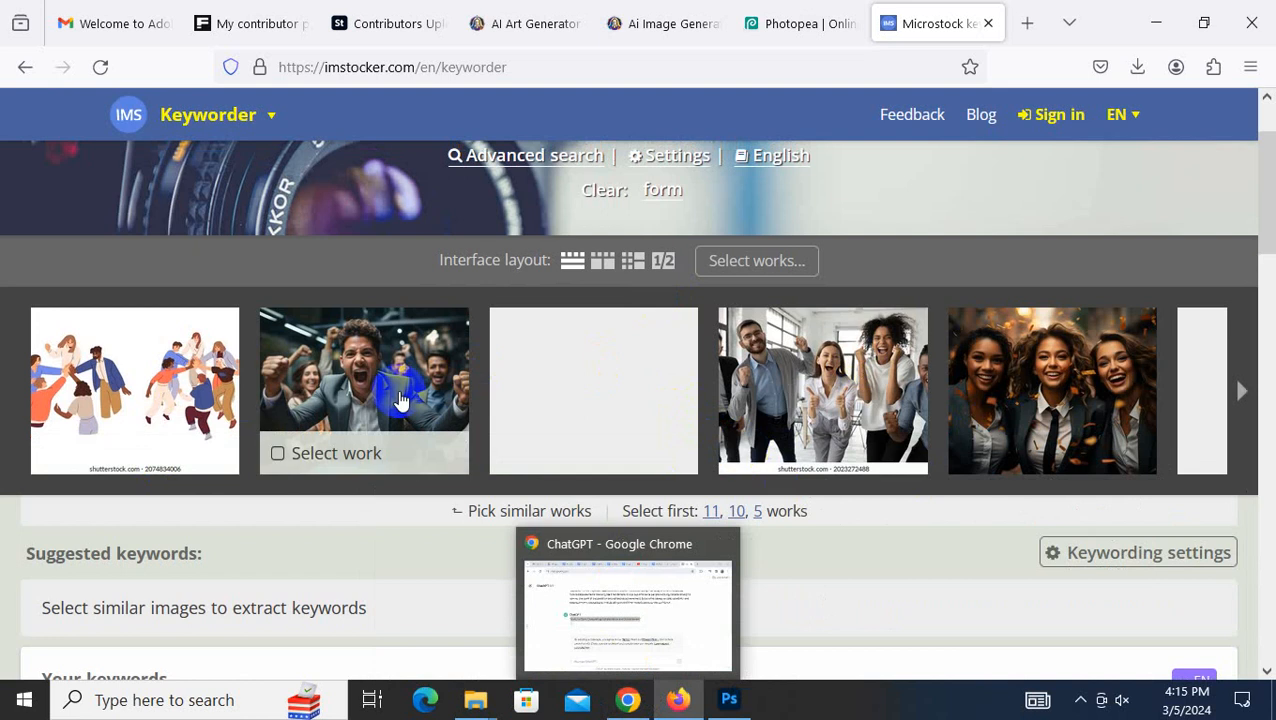
scroll(400, 400, "up", 1)
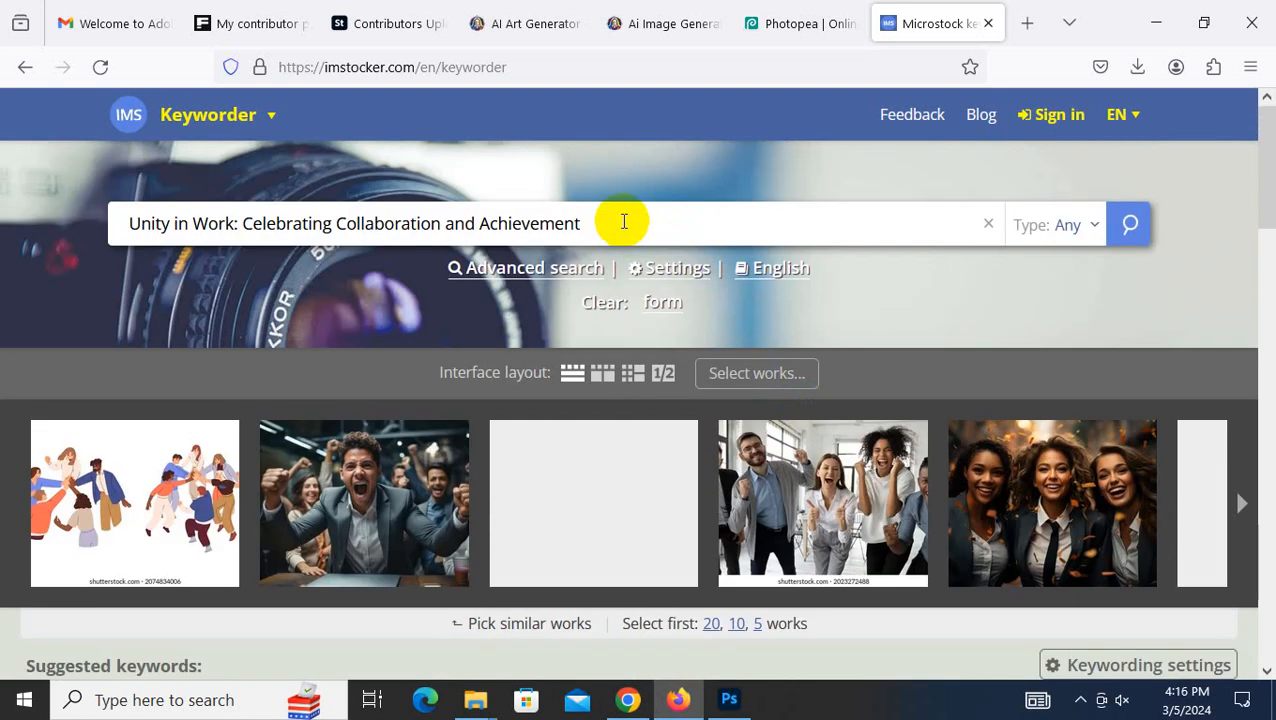
left_click(624, 221)
type("tshirt")
key("Return")
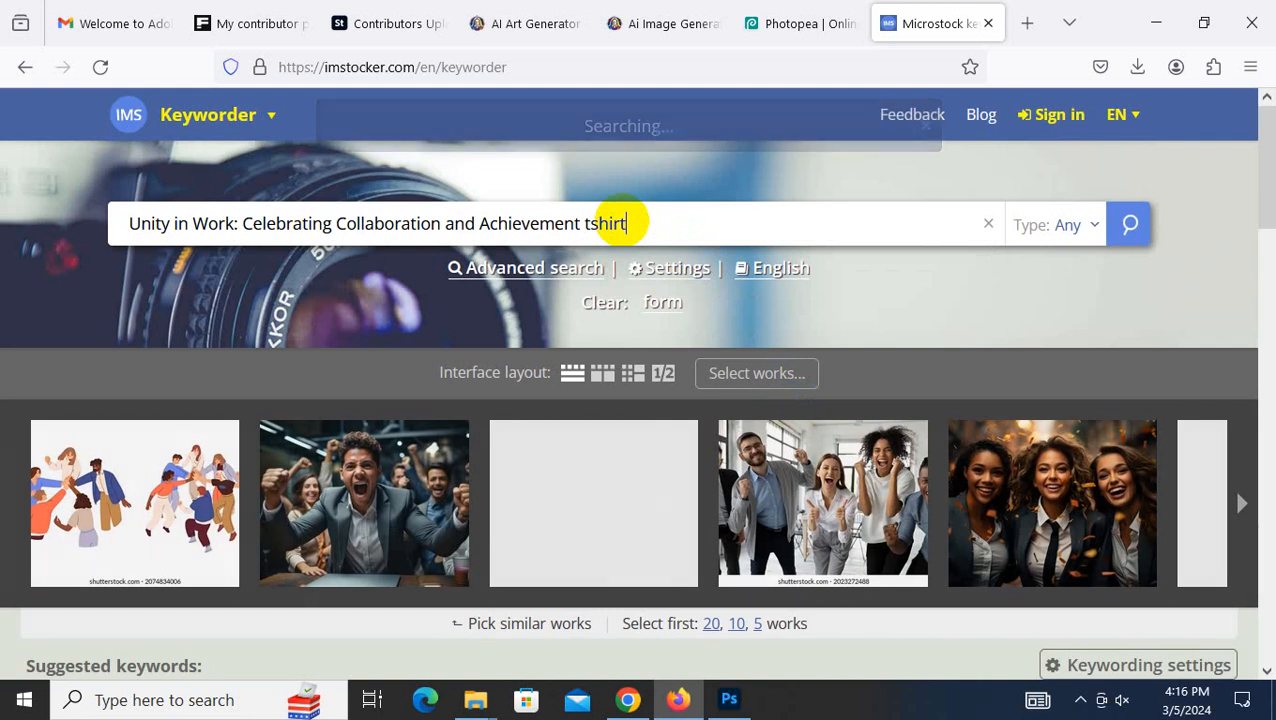
left_click(1138, 230)
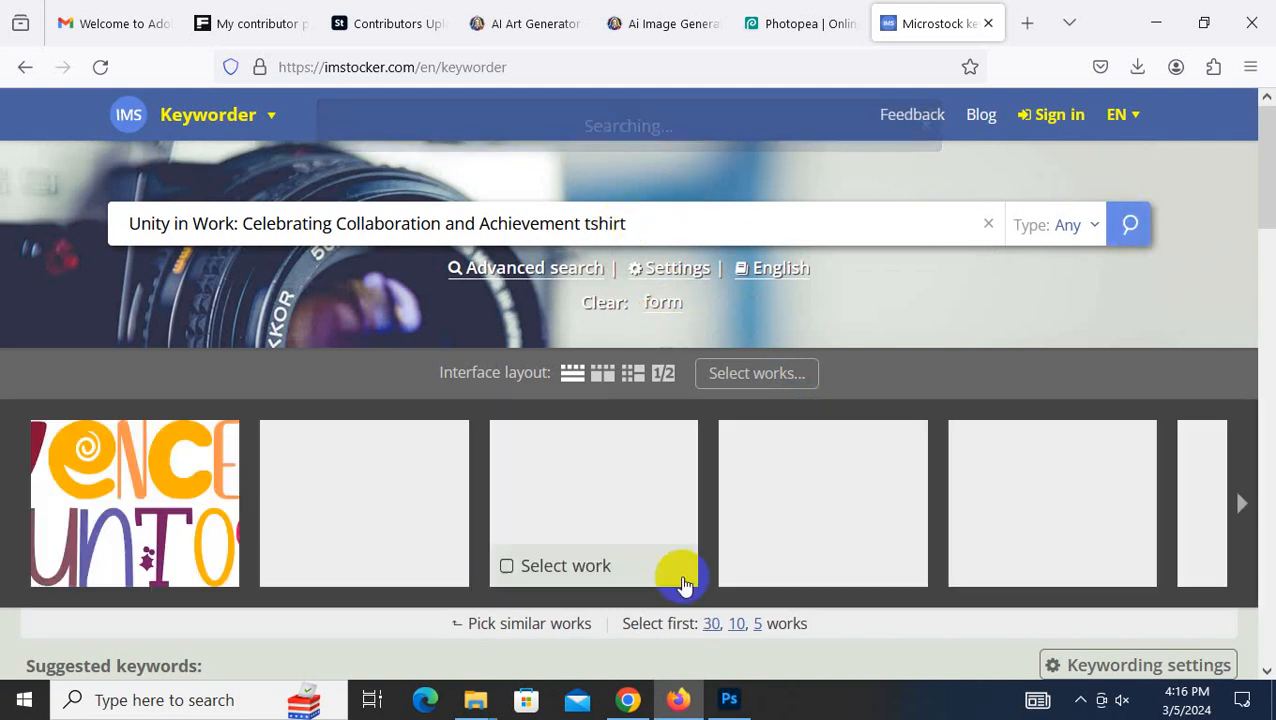
- Select the Vencer Juntos calligraphy T-shirt illustration as the similar work to extract keywords from
mouse_move(114, 527)
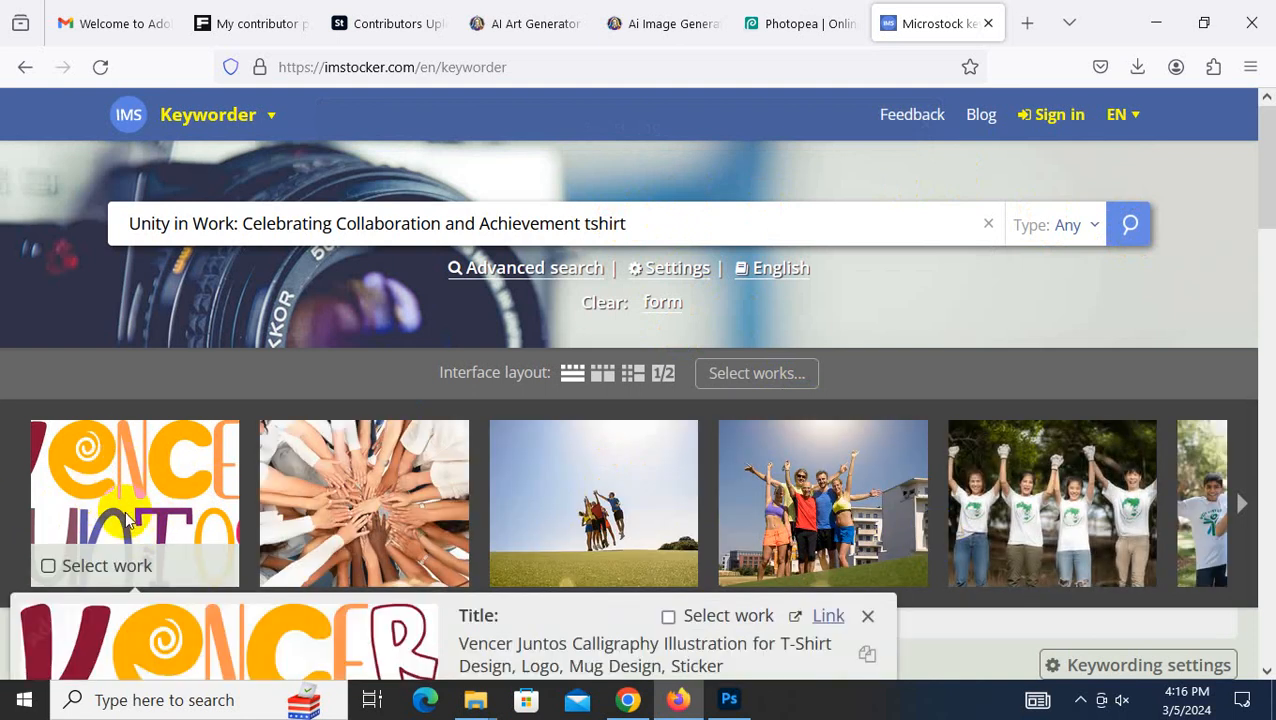
left_click(48, 565)
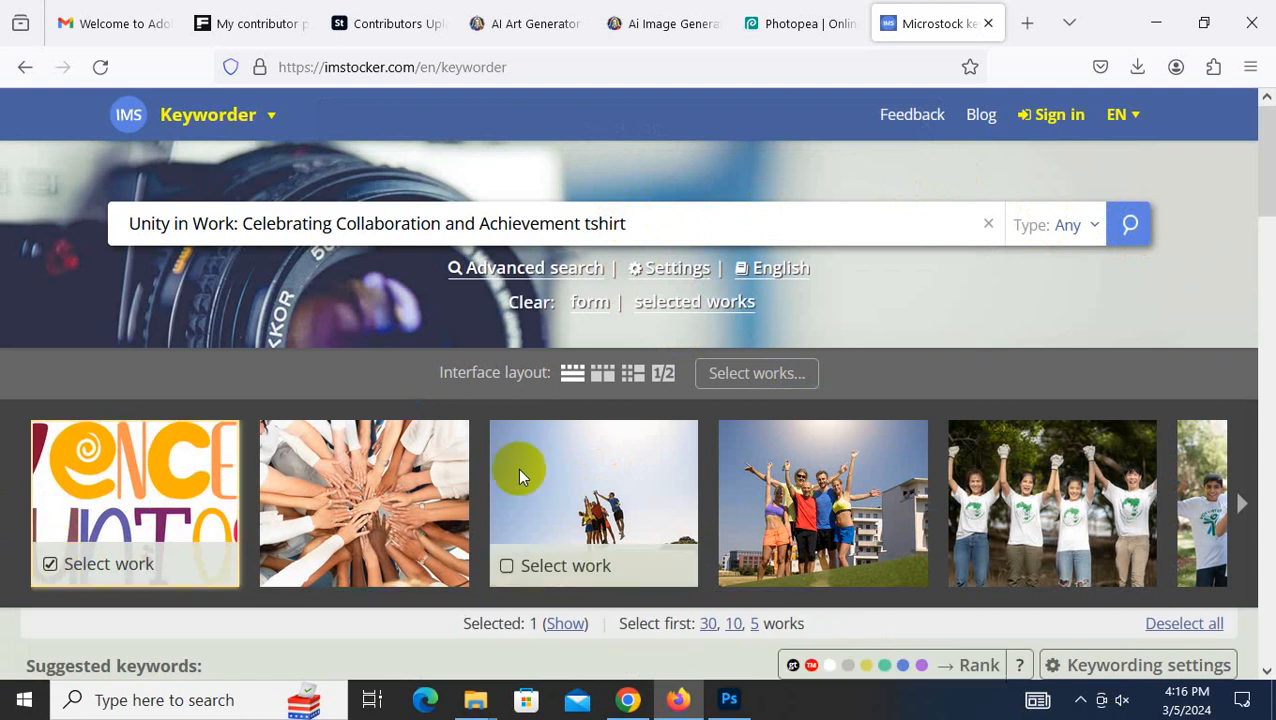
scroll(519, 470, "down", 4)
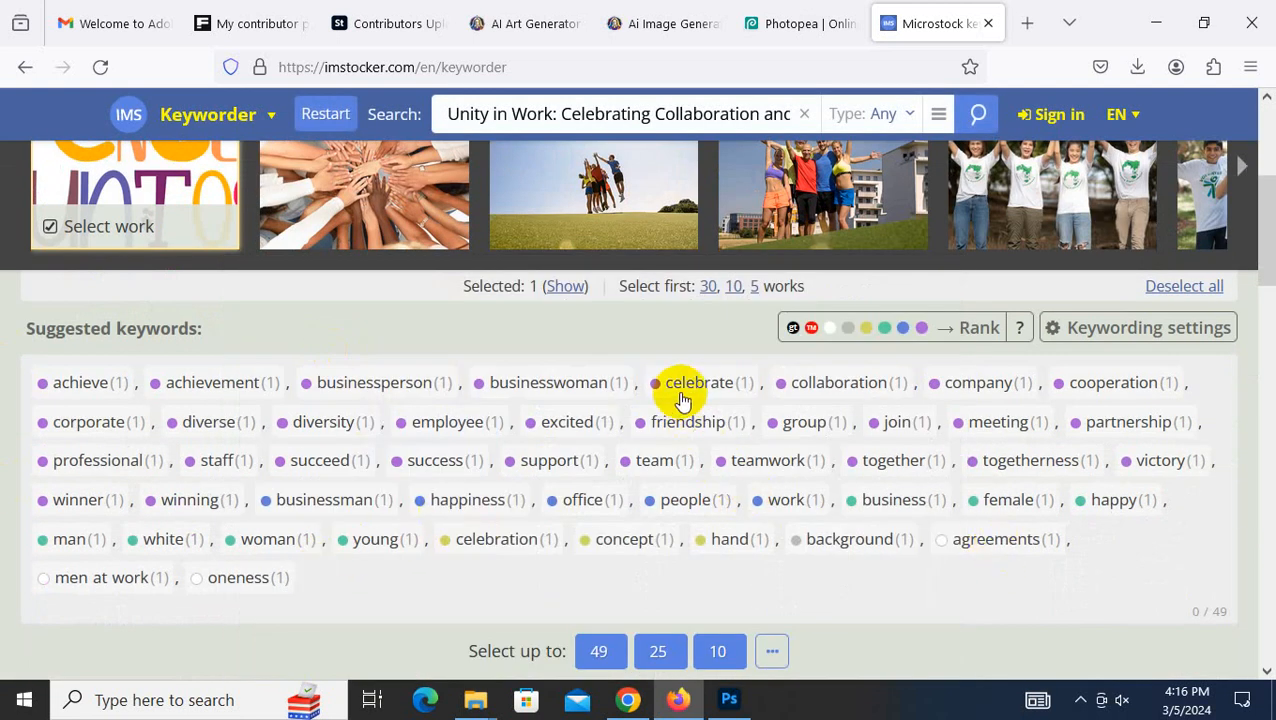
- Pick the suggested keywords celebrate, collaboration, company, businesswoman, excited, employee, diversity and succeed
mouse_move(695, 395)
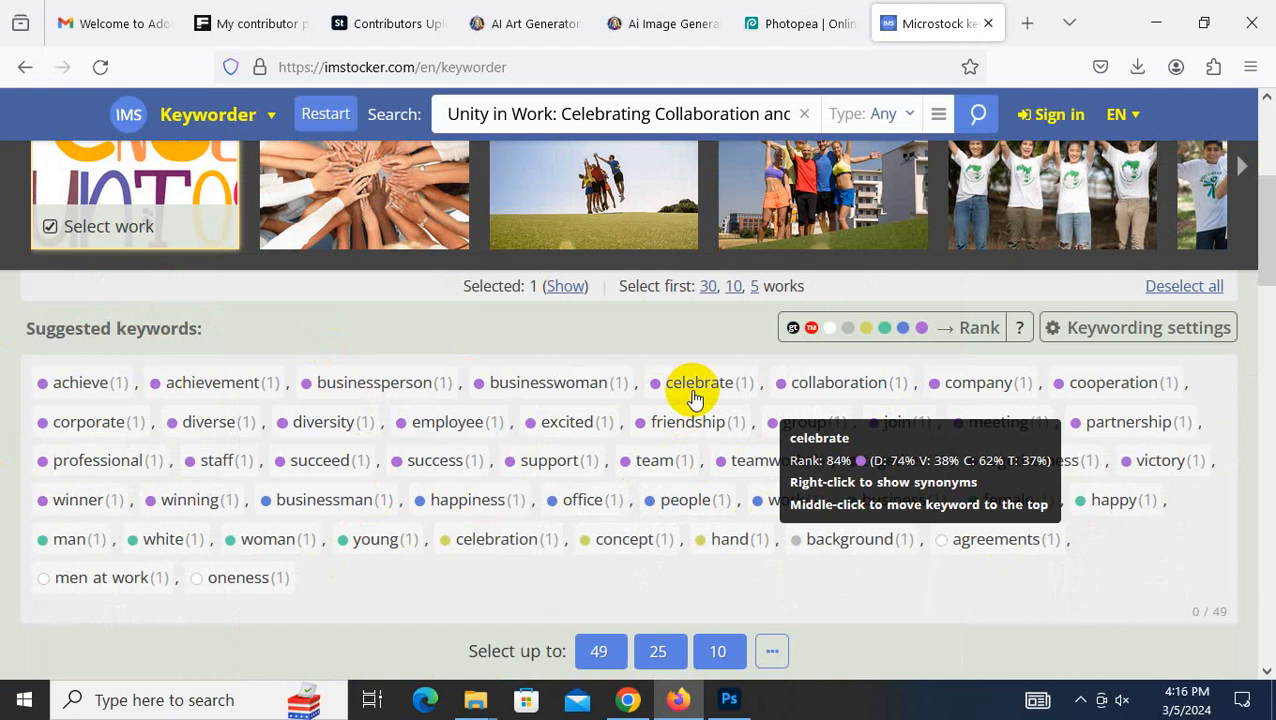
left_click(692, 388)
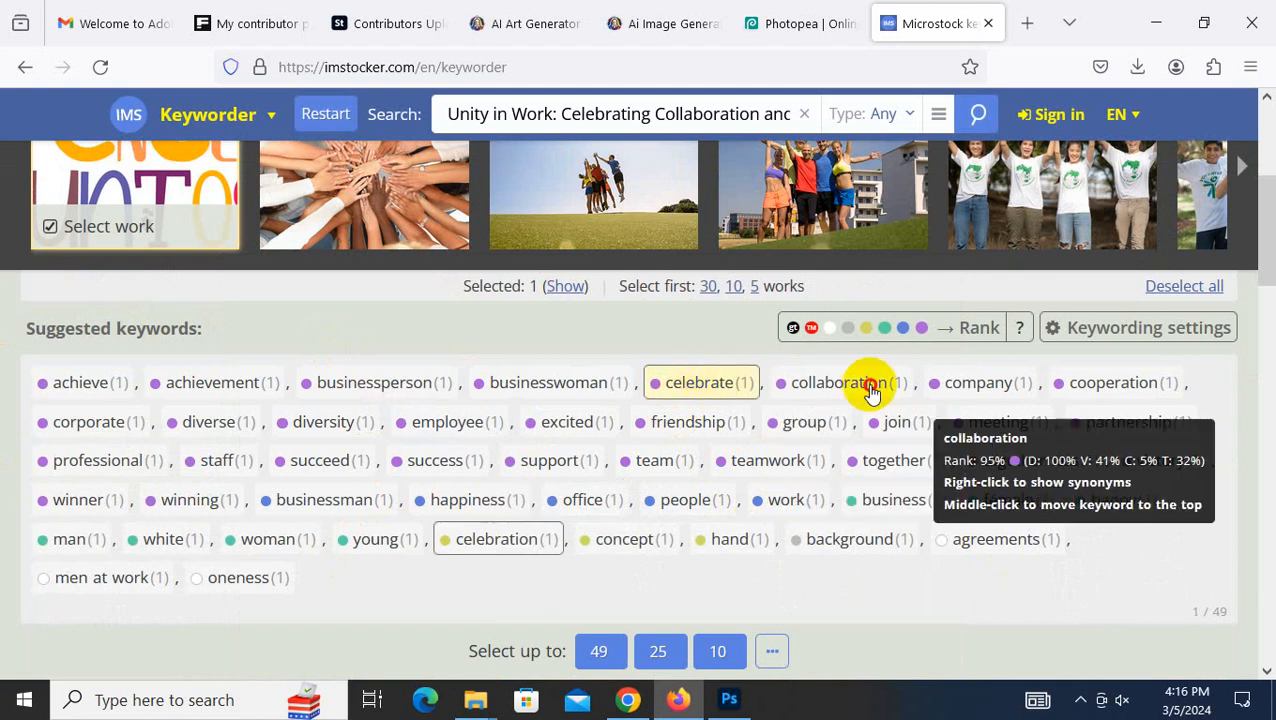
left_click(862, 385)
left_click(982, 385)
left_click(562, 390)
left_click(565, 421)
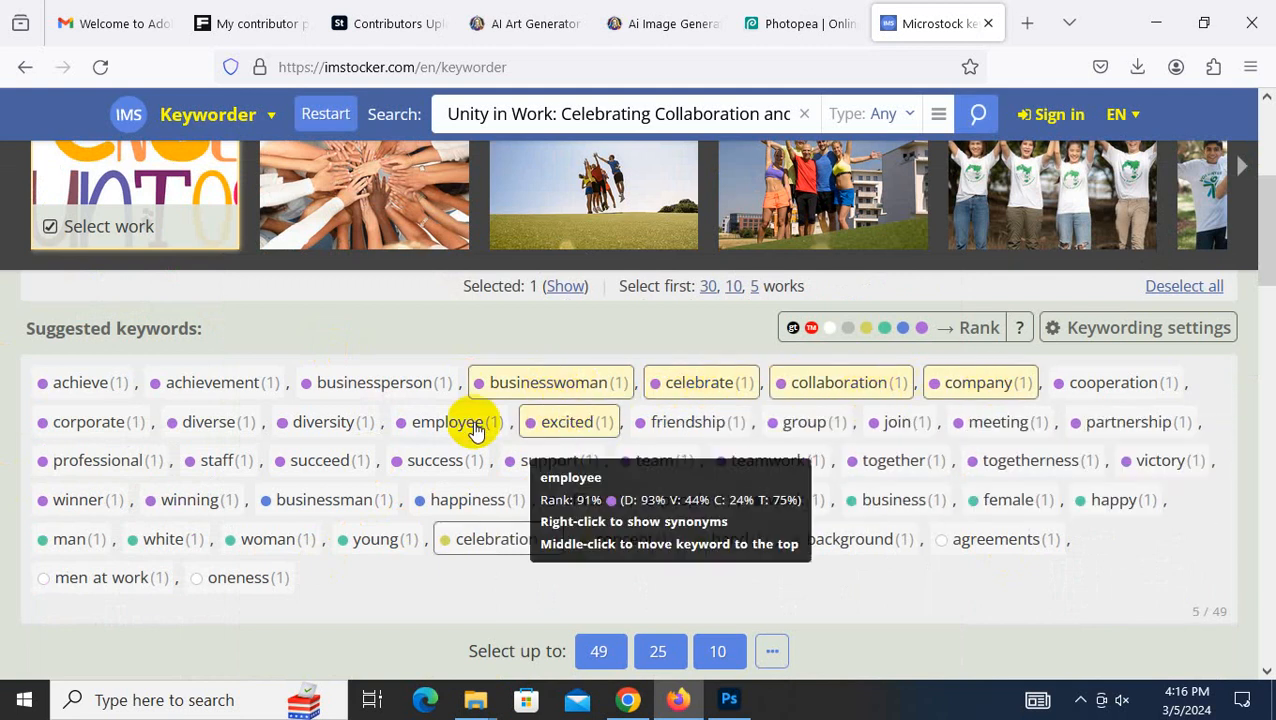
left_click(462, 421)
left_click(300, 425)
left_click(318, 460)
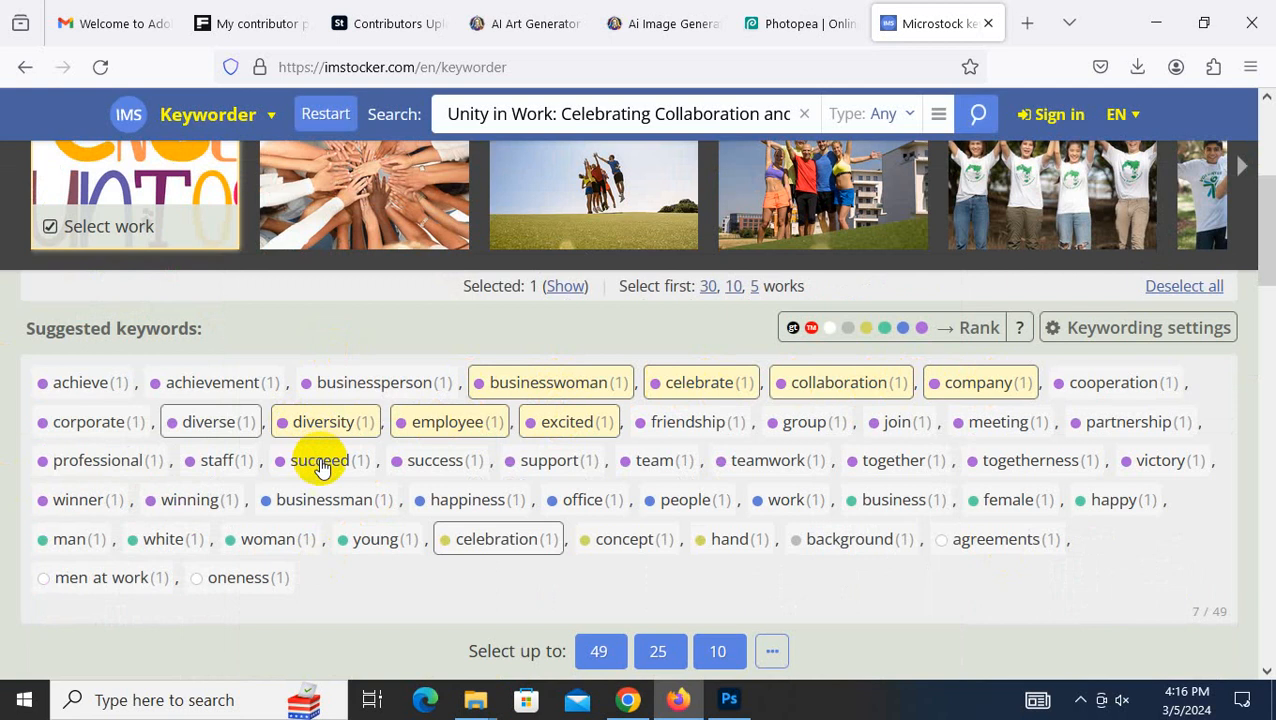
- Add the suggested keywords success, support, team, teamwork, join, together, togetherness, victory and achievement to the selection
left_click(425, 460)
left_click(545, 460)
left_click(645, 460)
left_click(768, 460)
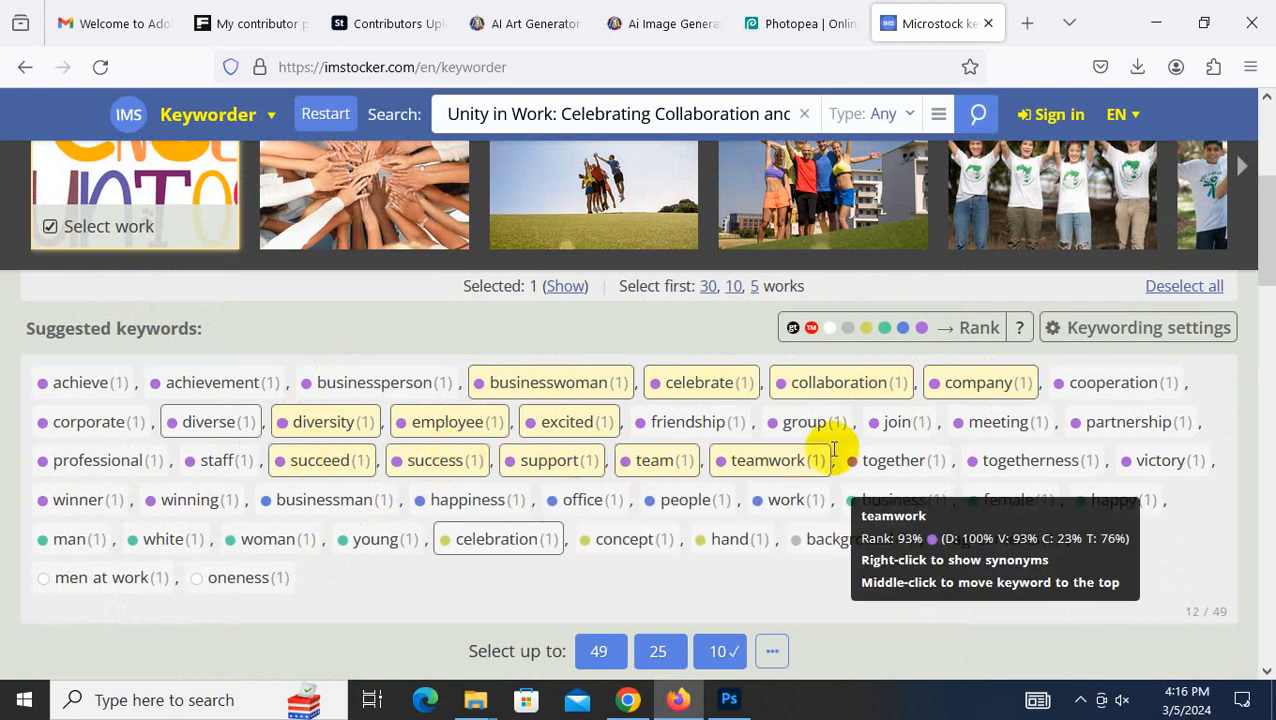
left_click(897, 421)
left_click(893, 460)
left_click(1030, 460)
left_click(1160, 460)
left_click(210, 382)
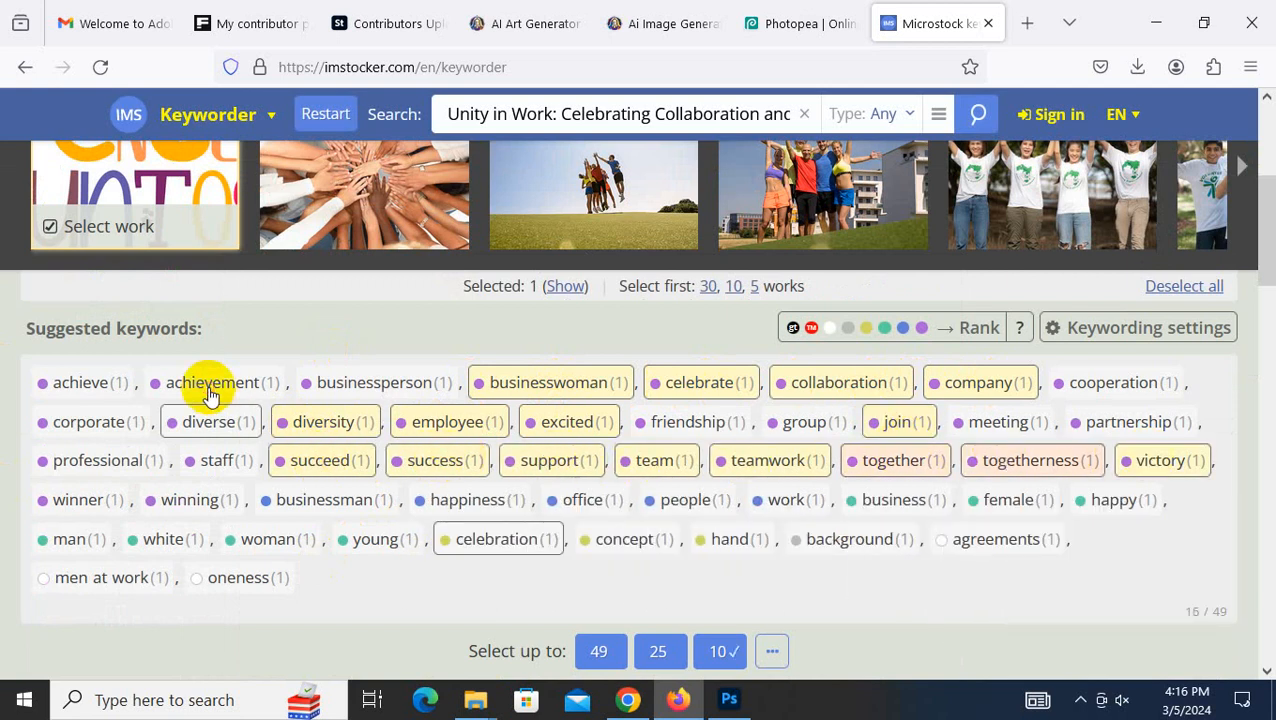
- Add the keywords winning, businessman and happiness, and copy the finished keyword list to the clipboard
left_click(78, 499)
left_click(190, 499)
left_click(324, 499)
left_click(455, 500)
scroll(455, 500, "down", 3)
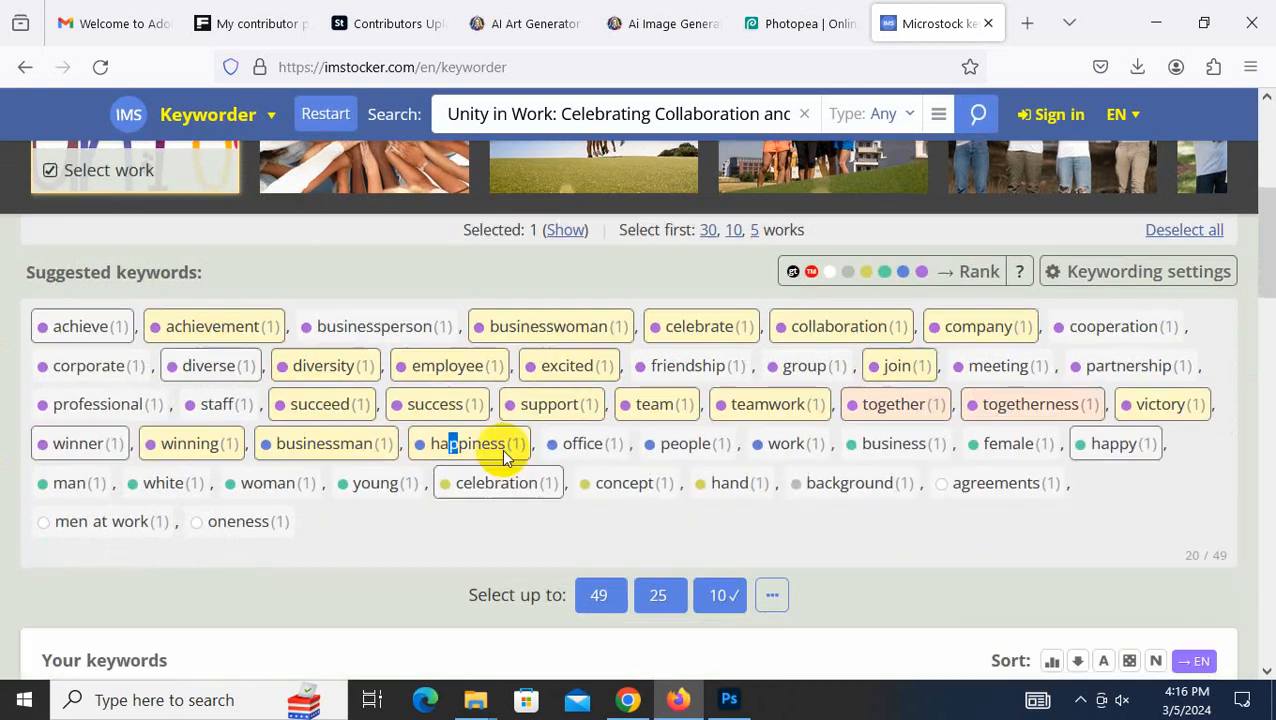
scroll(659, 478, "down", 3)
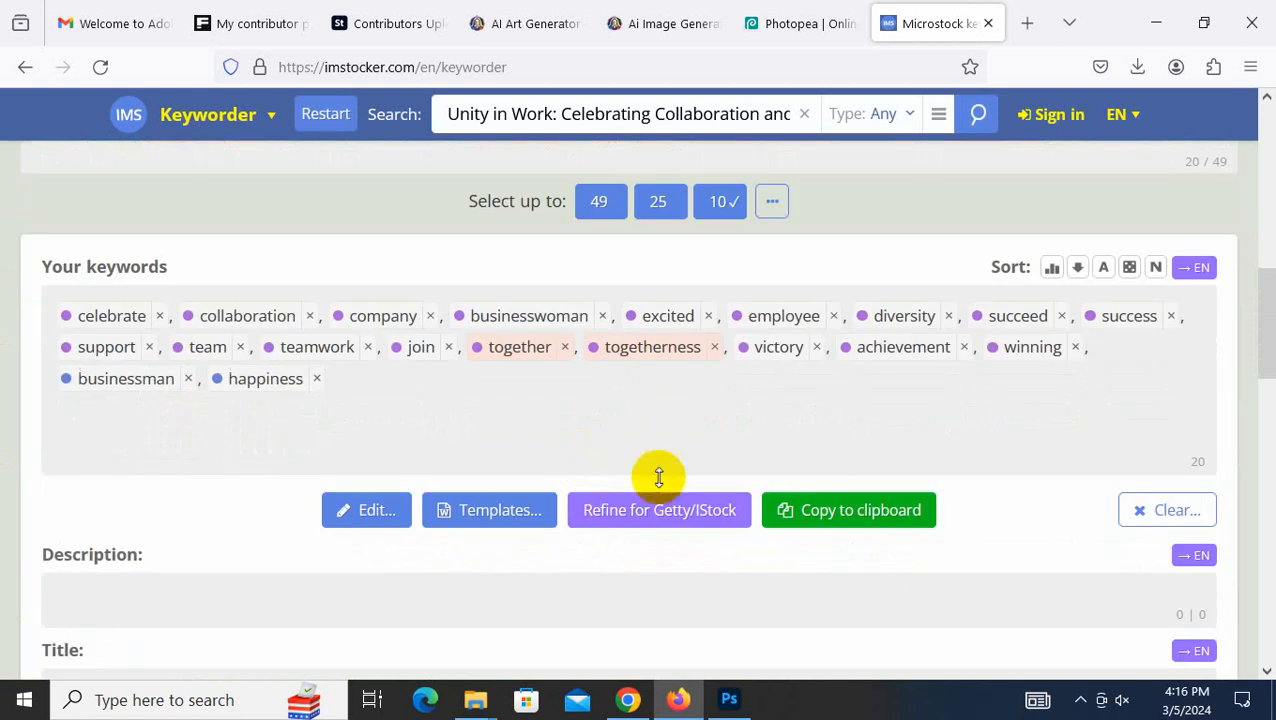
left_click(846, 515)
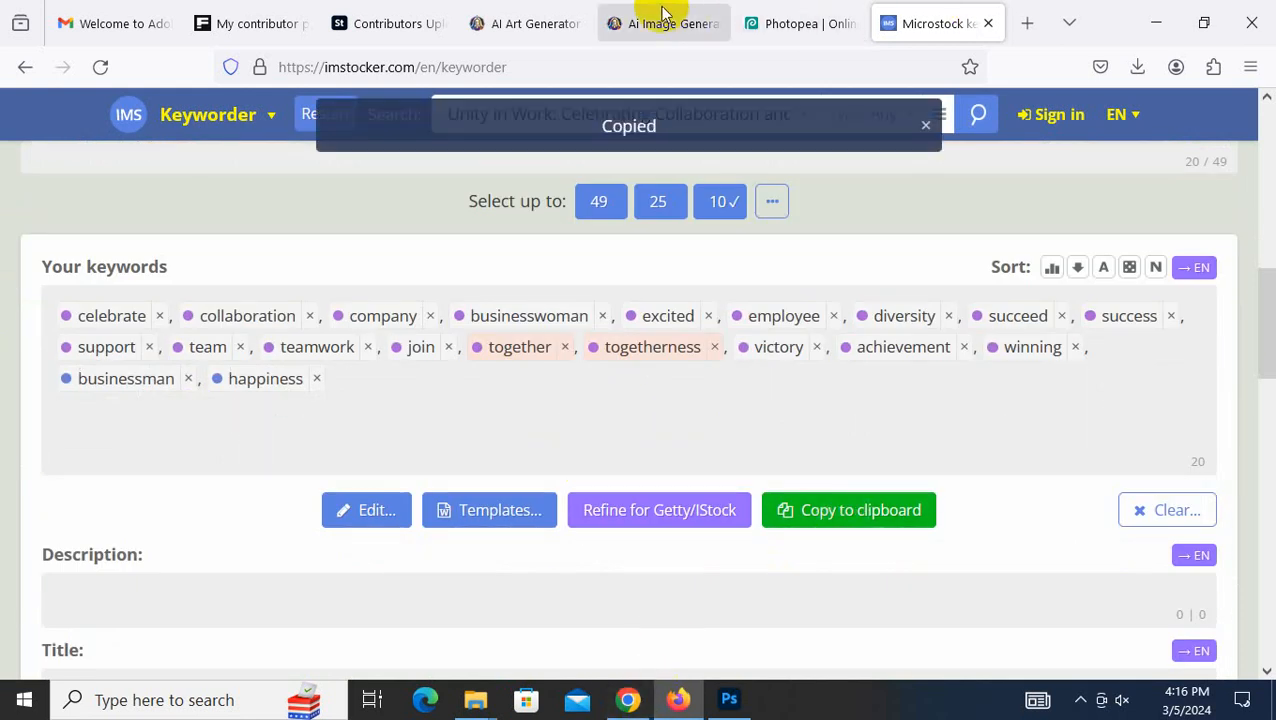
- Paste the copied keywords into the t-shirt image's keywords field on the Adobe Stock uploads page
left_click(345, 21)
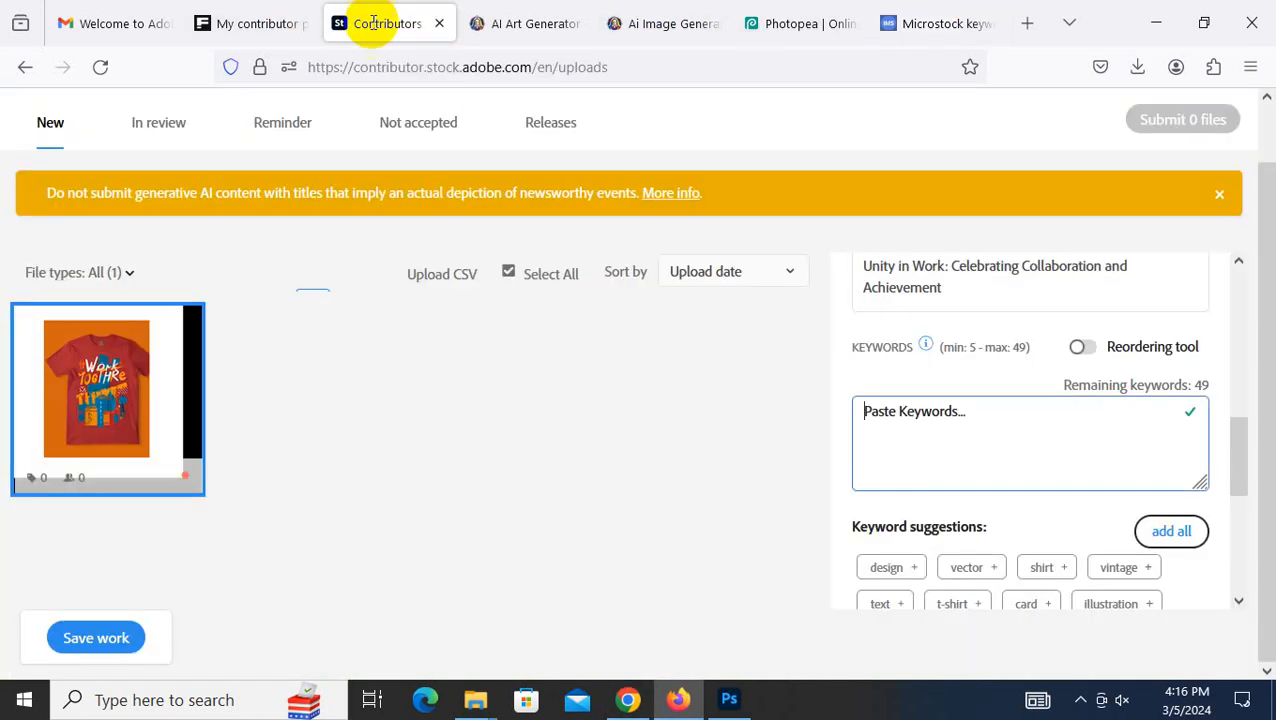
left_click(937, 433)
key("ctrl+v")
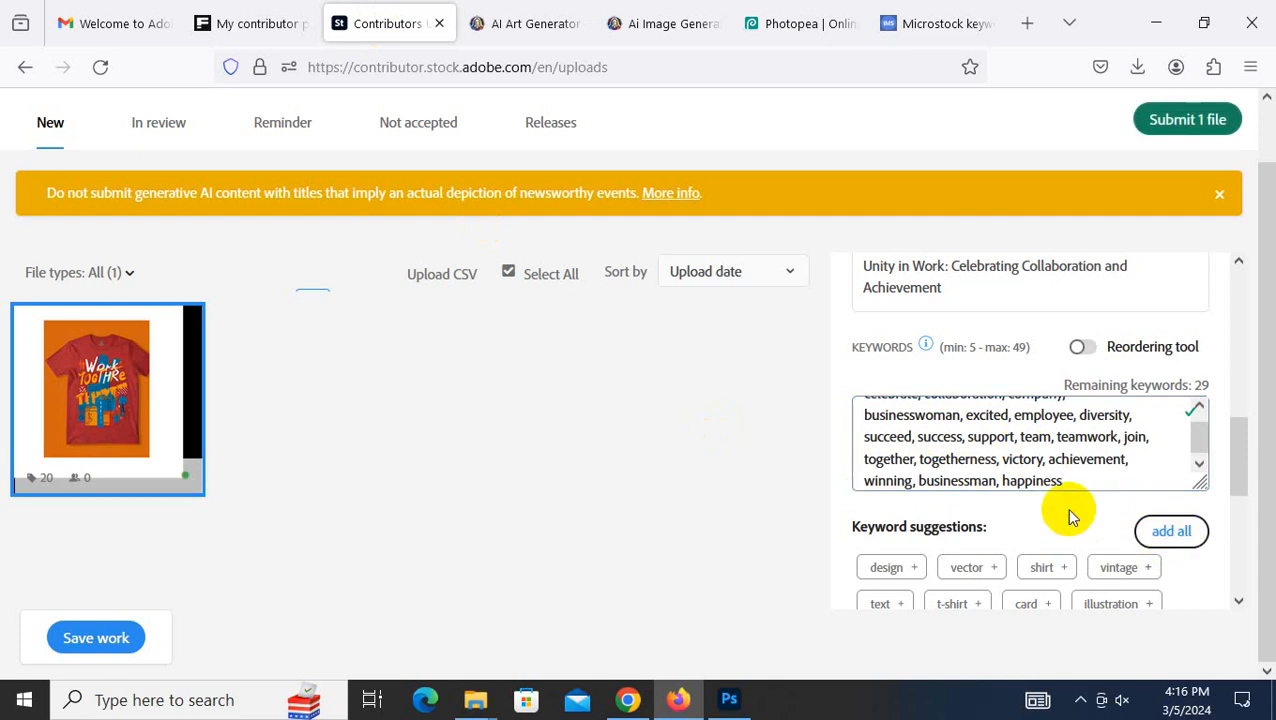
- Add the suggested keywords t-shirt, shirt, vintage, illustration, template, business, sale and clothing to the image
scroll(1064, 525, "down", 3)
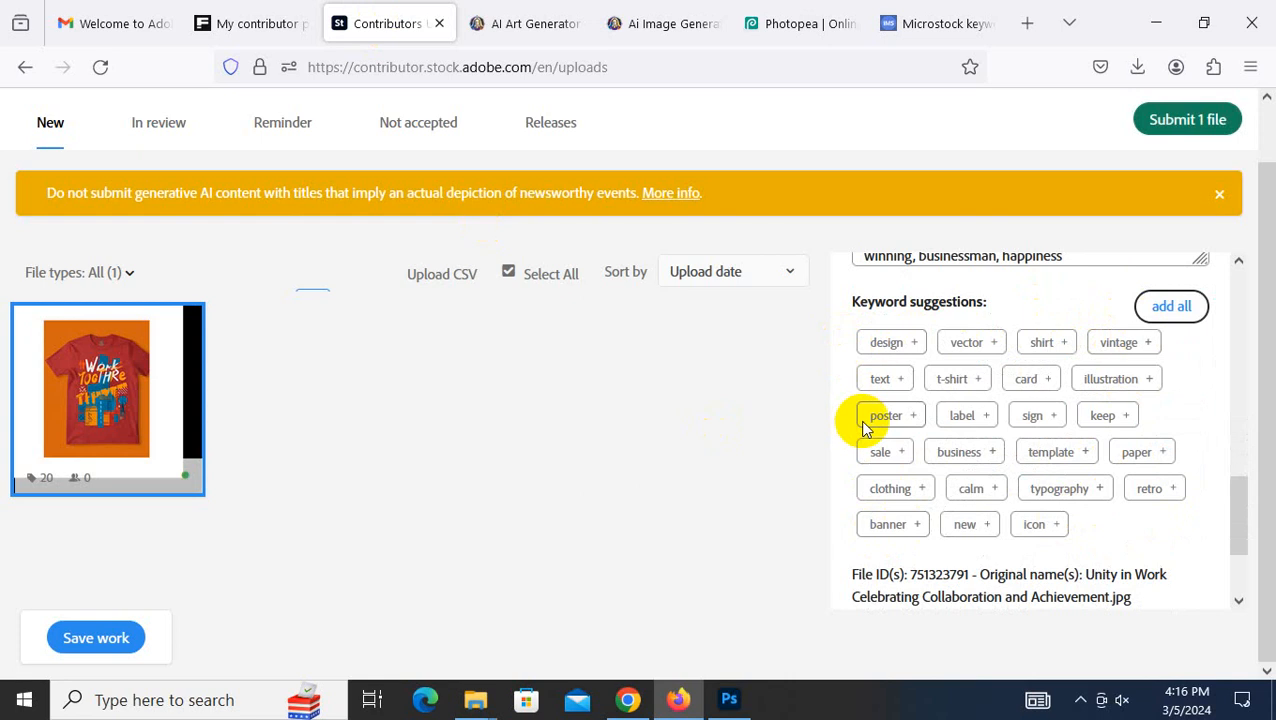
left_click(958, 384)
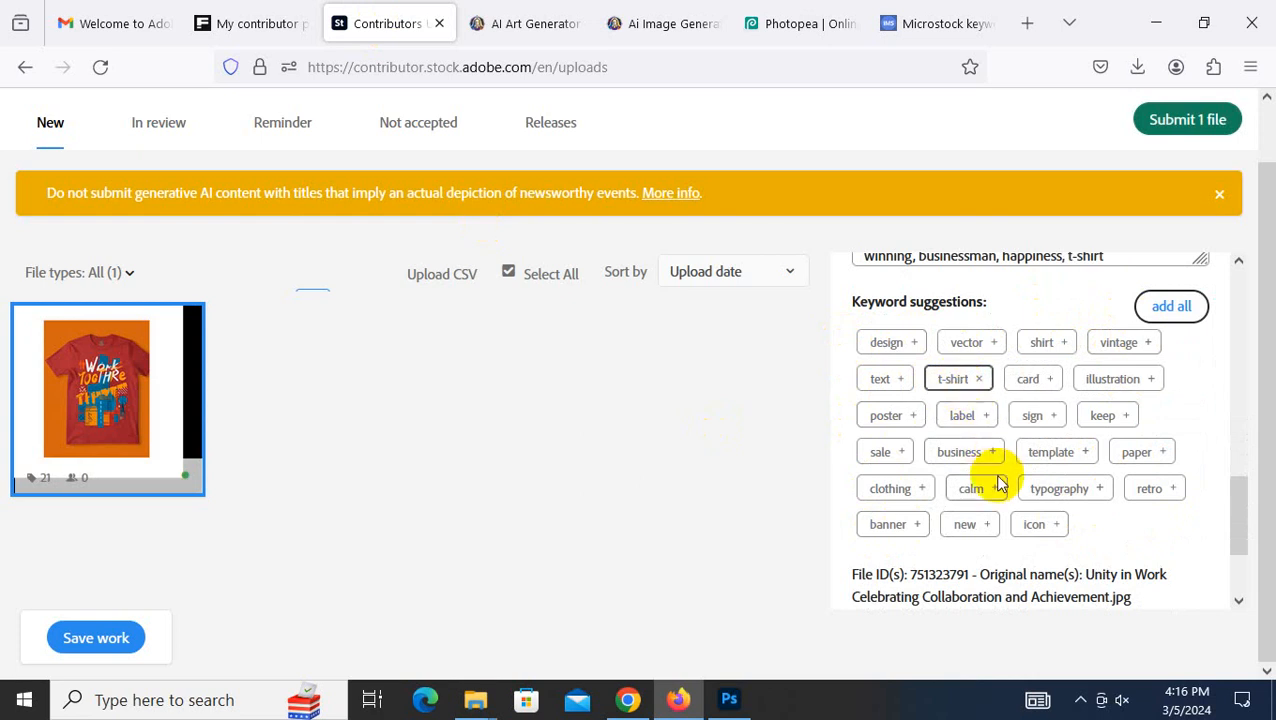
left_click(1107, 380)
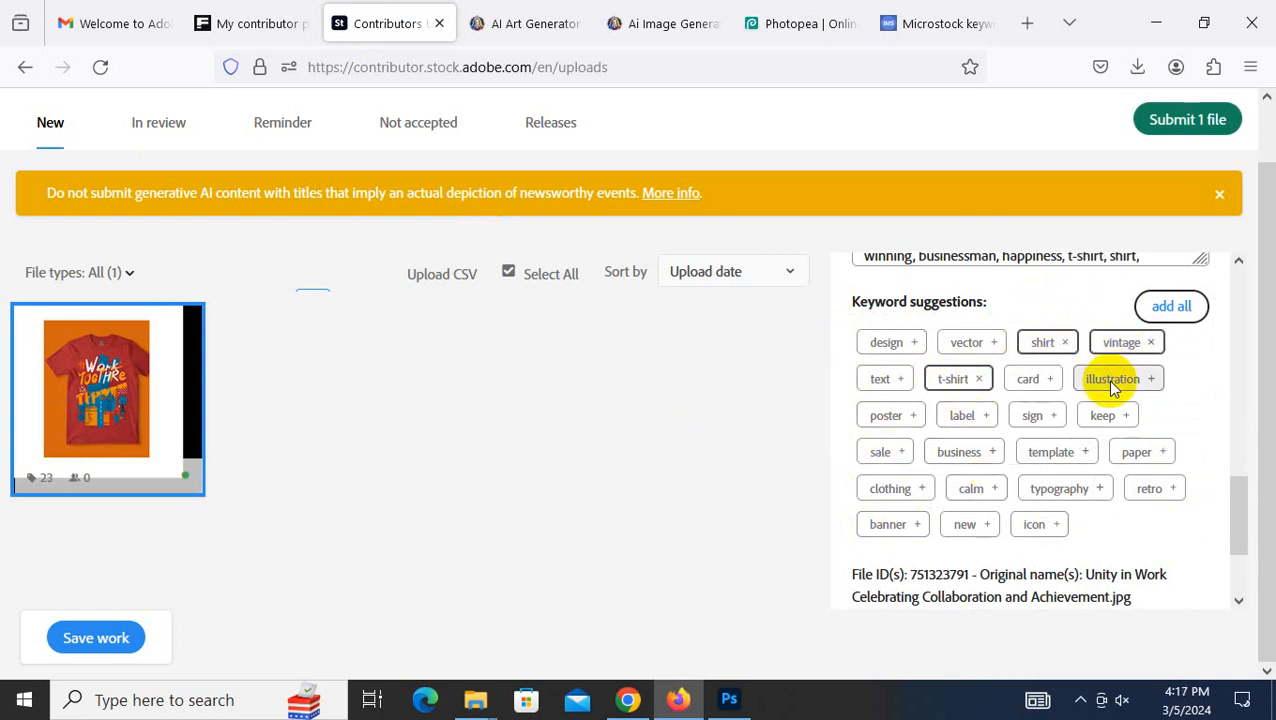
left_click(1052, 455)
left_click(950, 452)
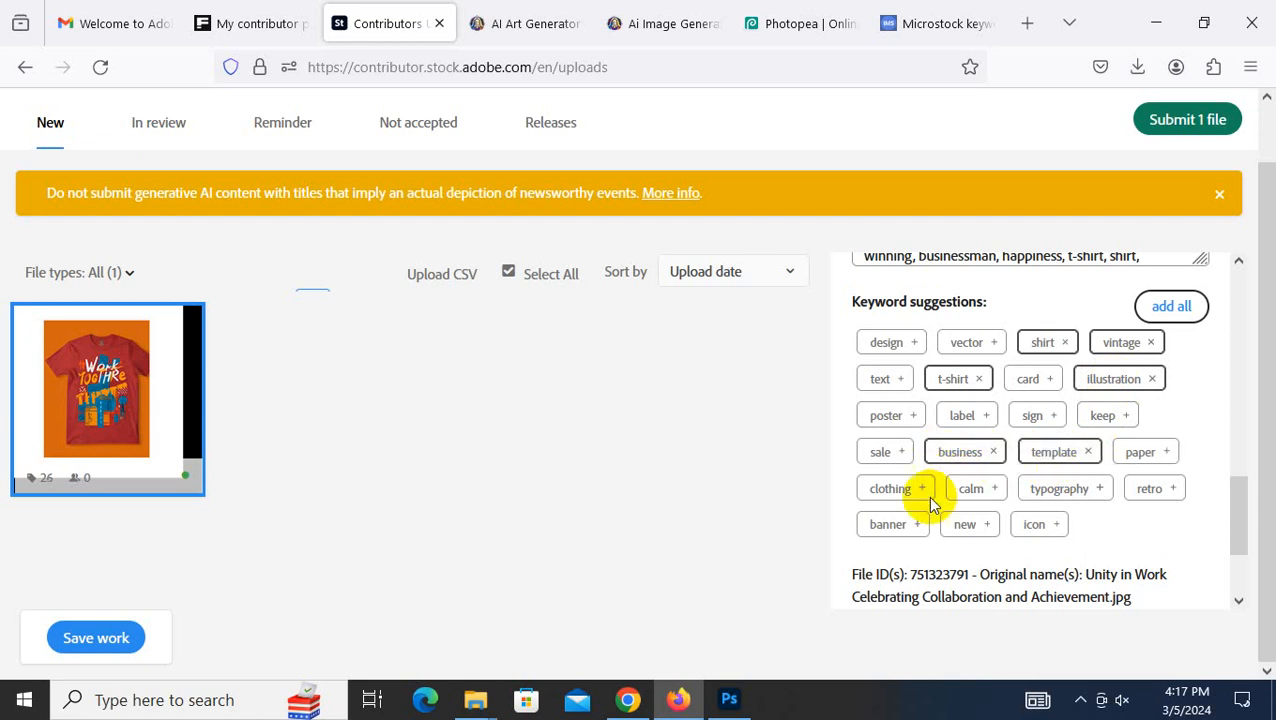
left_click(880, 452)
- Add all remaining keyword suggestions to the image and look through the resulting keyword list
left_click(1170, 306)
scroll(1130, 362, "up", 3)
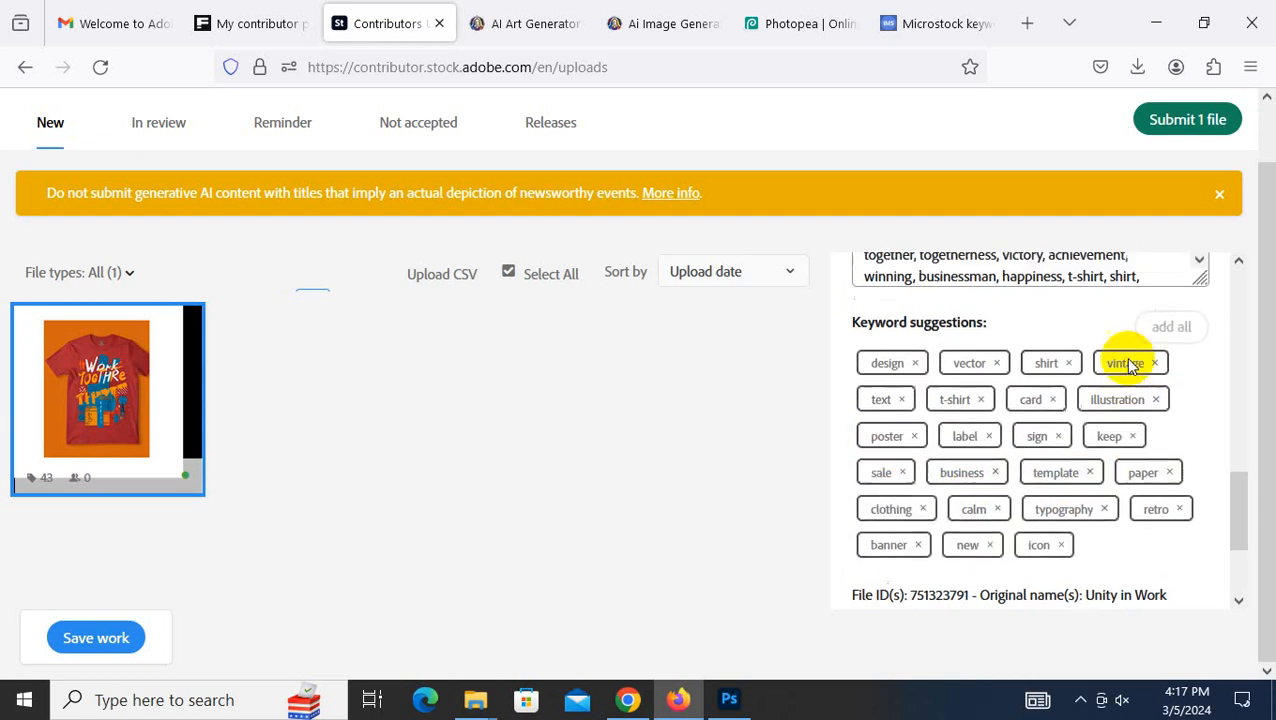
scroll(1157, 459, "down", 3)
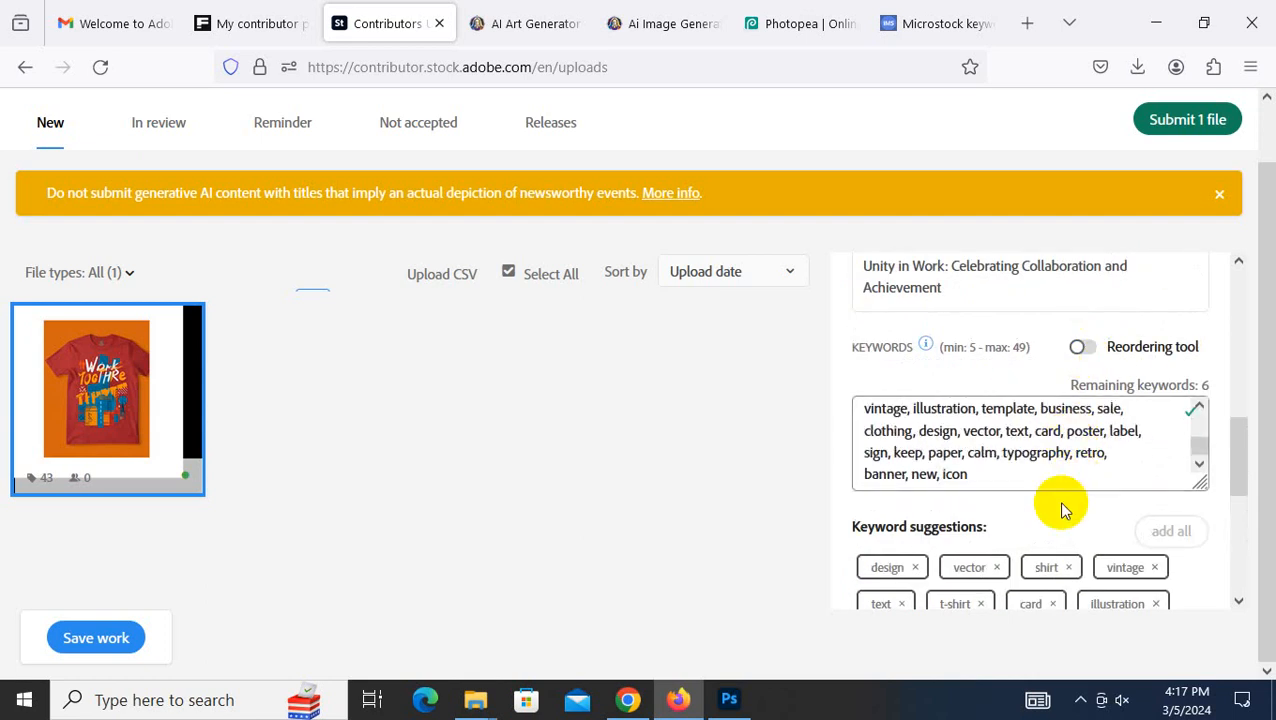
scroll(1150, 430, "up", 3)
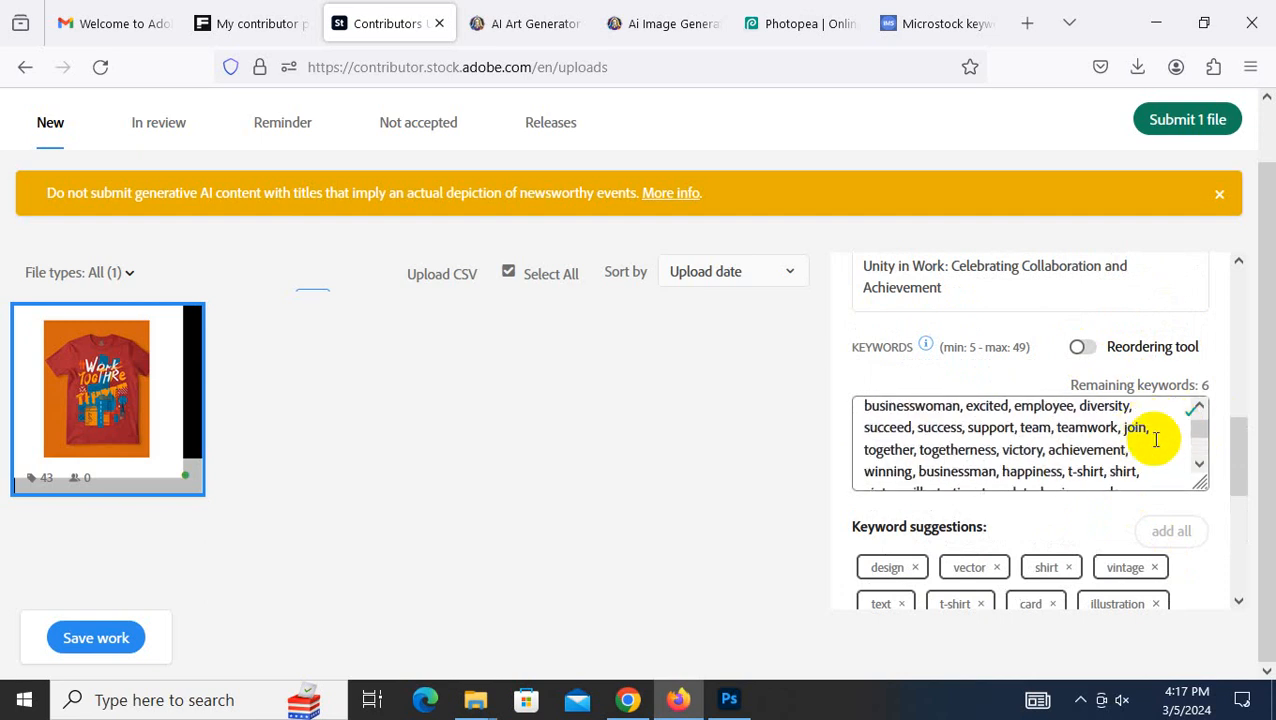
- Review the t-shirt image's original file name, file type, category, generative AI declaration, title and keywords before submission
scroll(1157, 440, "down", 5)
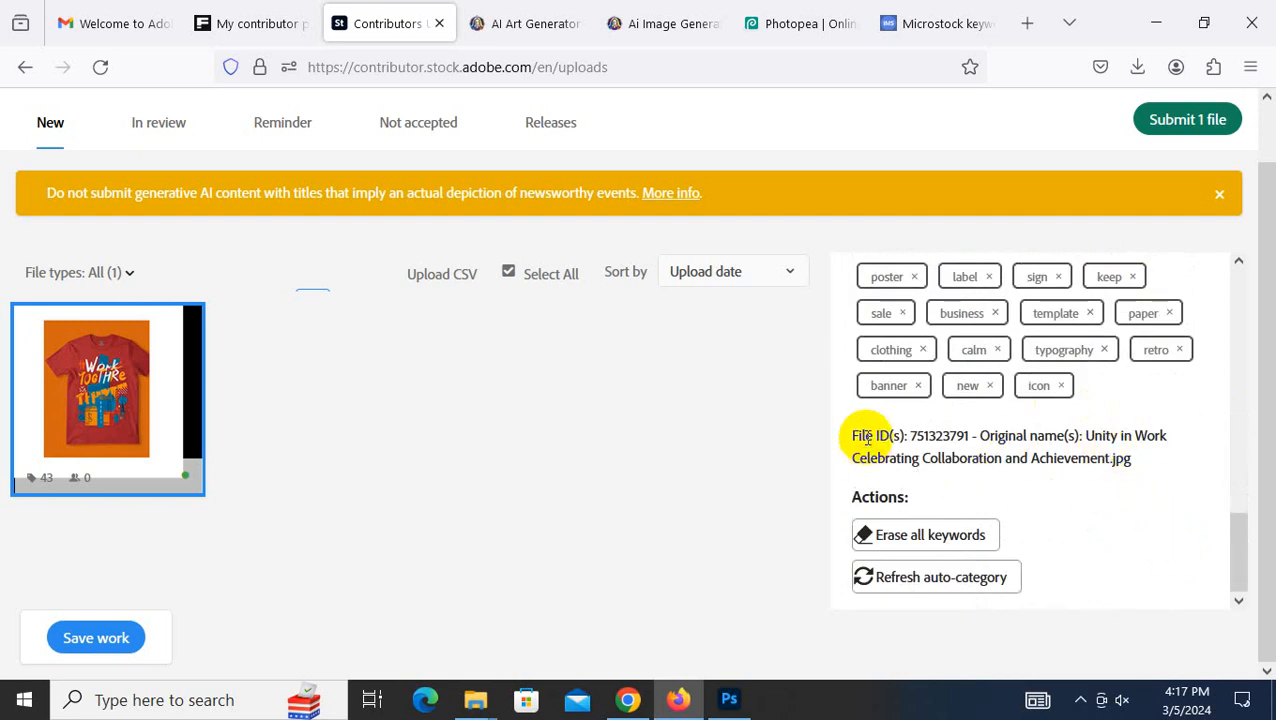
left_click_drag(866, 436, 1120, 448)
left_click(1120, 448)
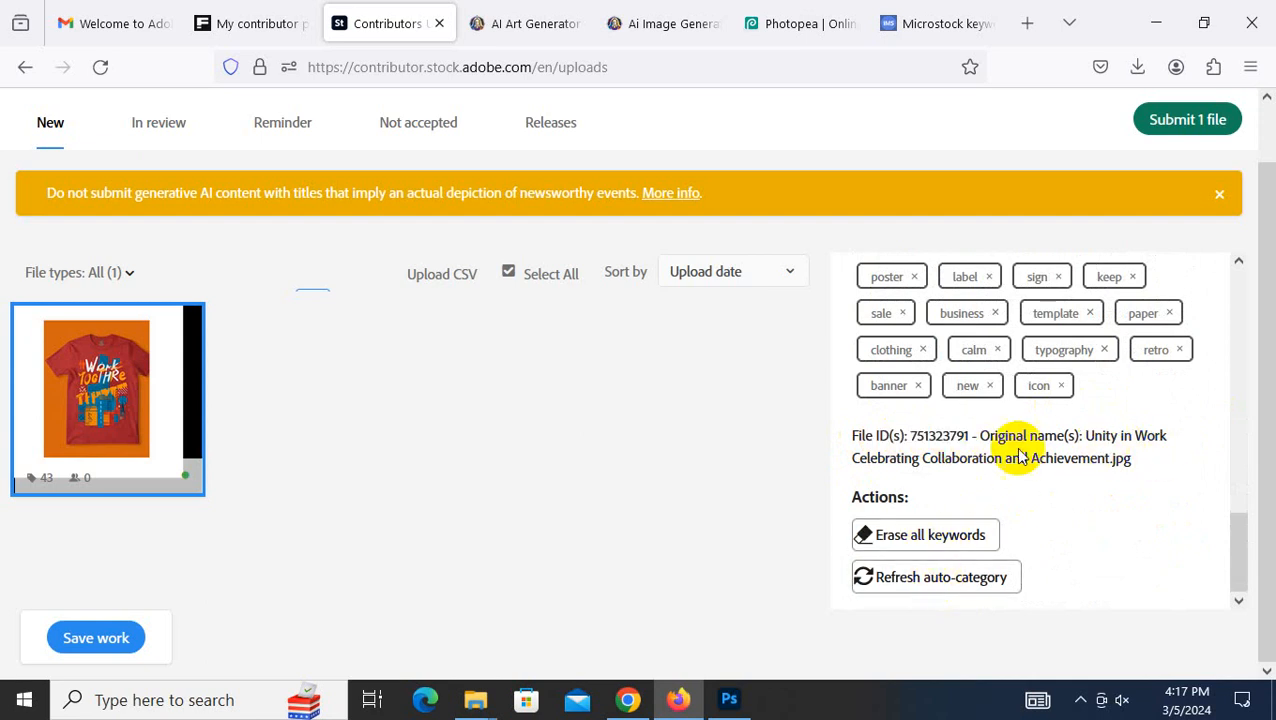
scroll(1047, 447, "up", 5)
scroll(1047, 447, "up", 5)
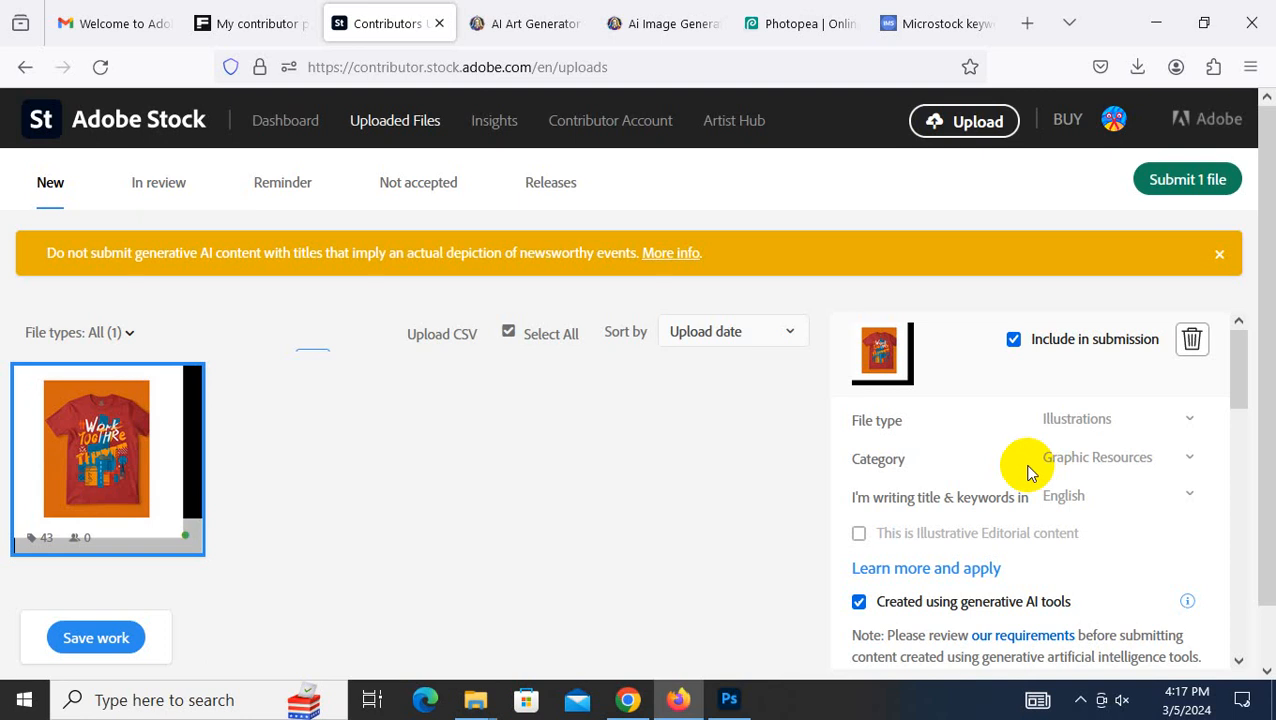
scroll(1040, 470, "down", 10)
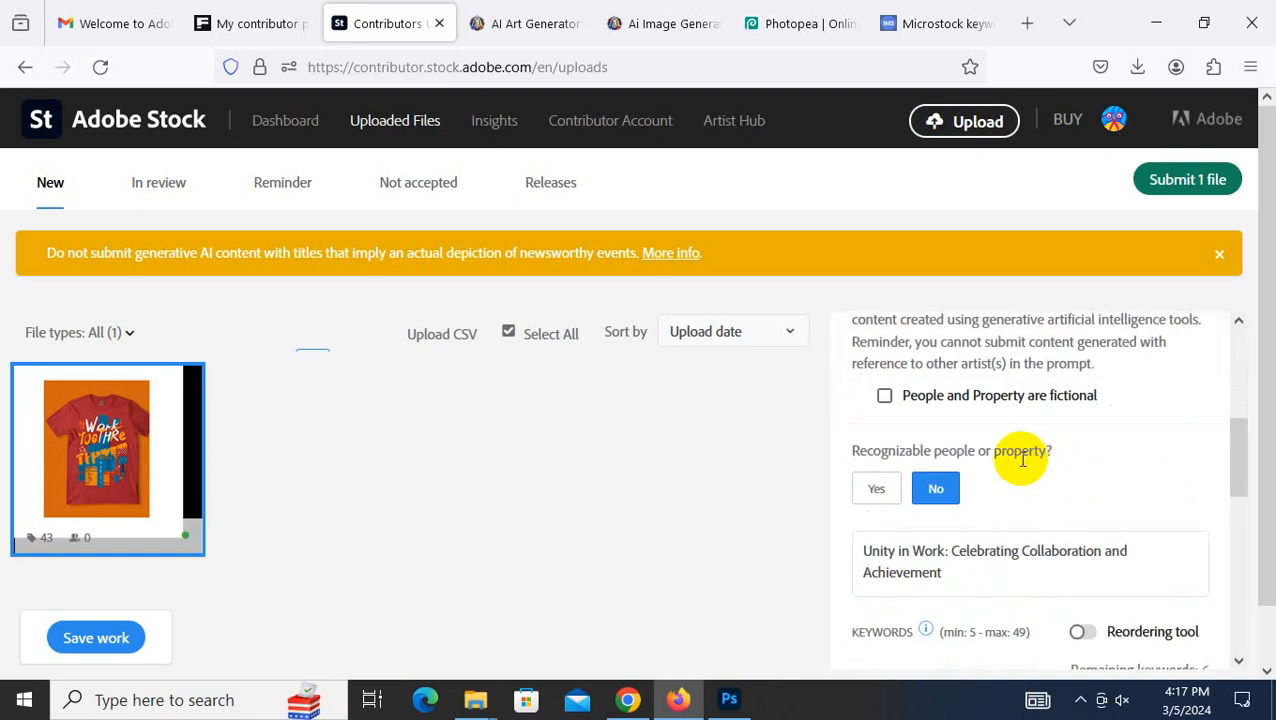
scroll(955, 550, "up", 10)
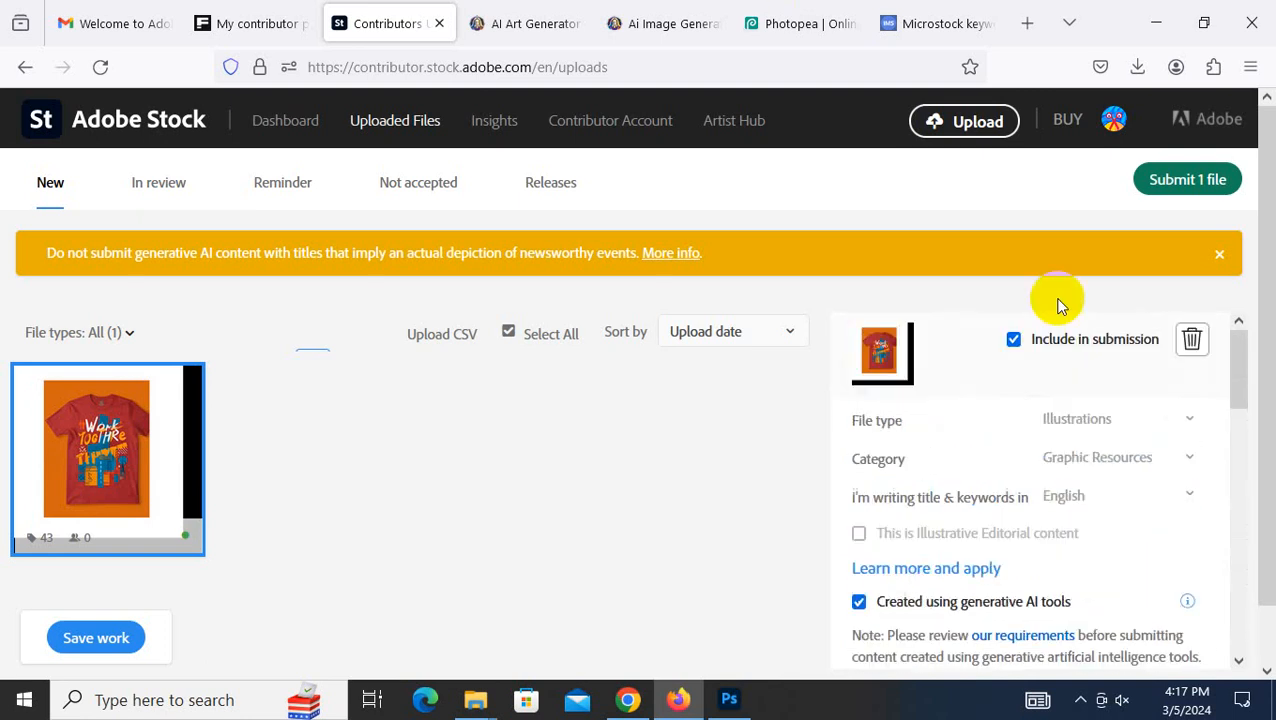
left_click(1168, 182)
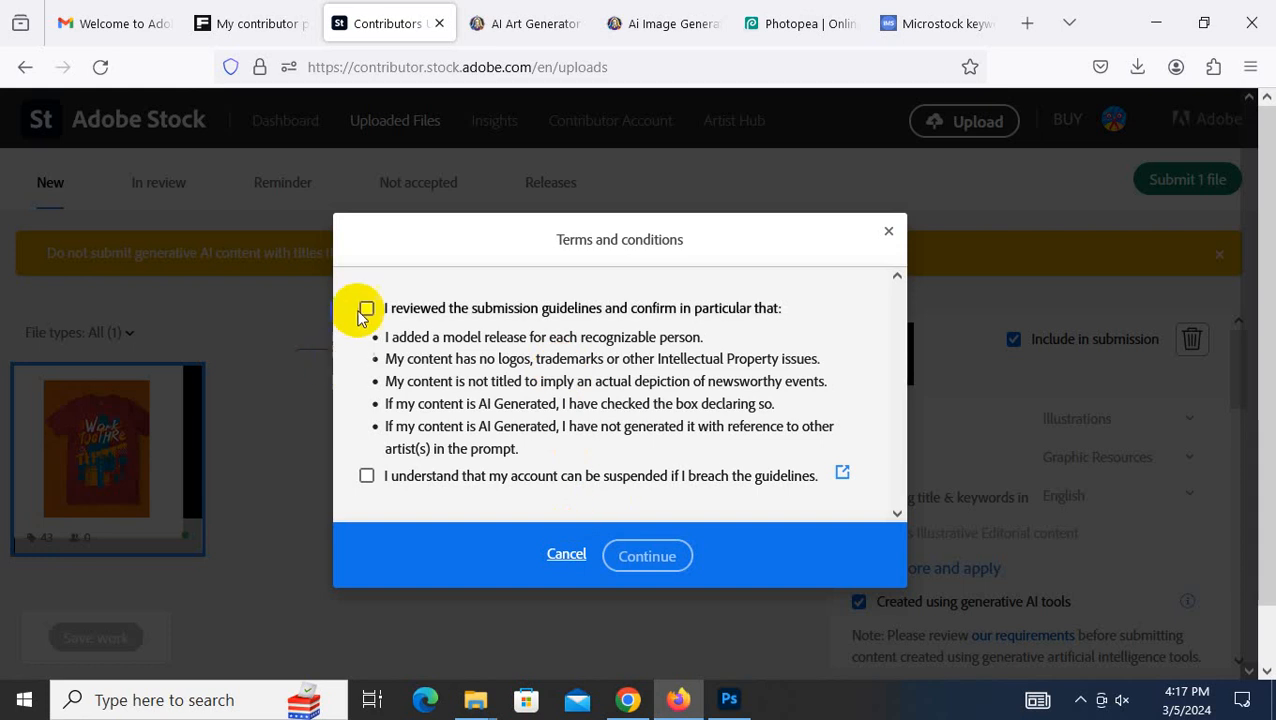
left_click(366, 308)
left_click(366, 476)
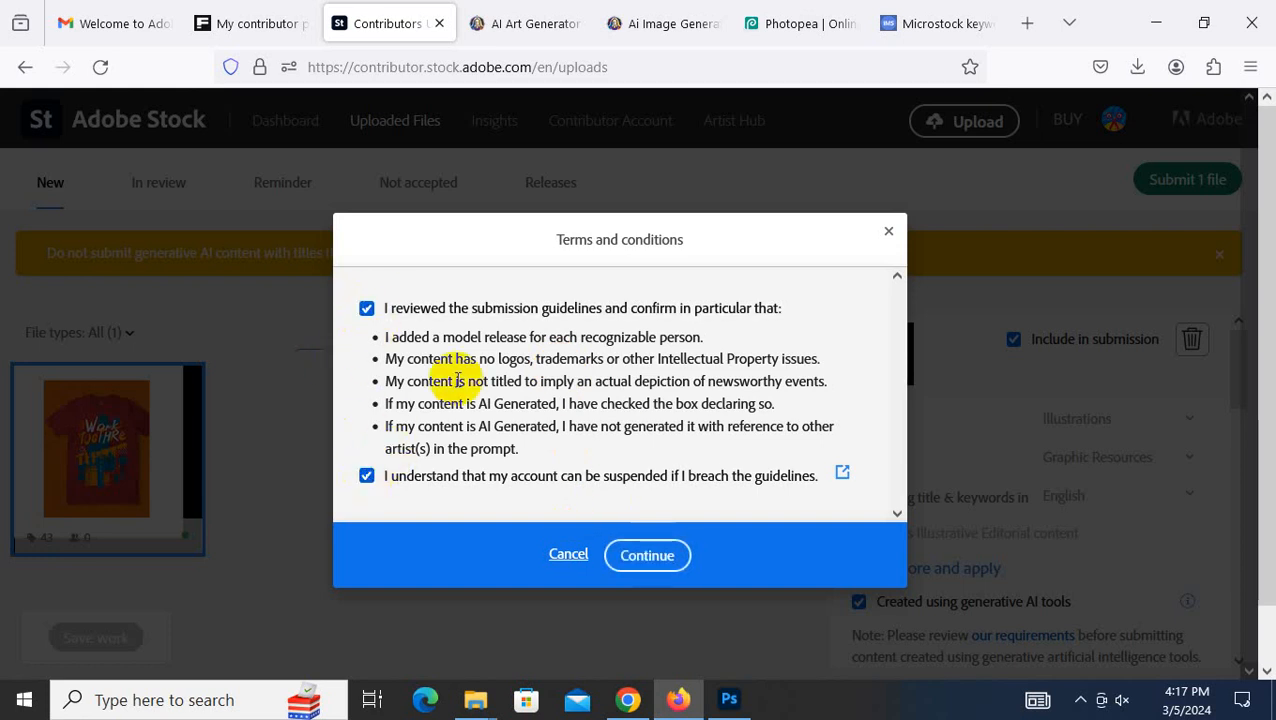
left_click(688, 560)
left_click(647, 326)
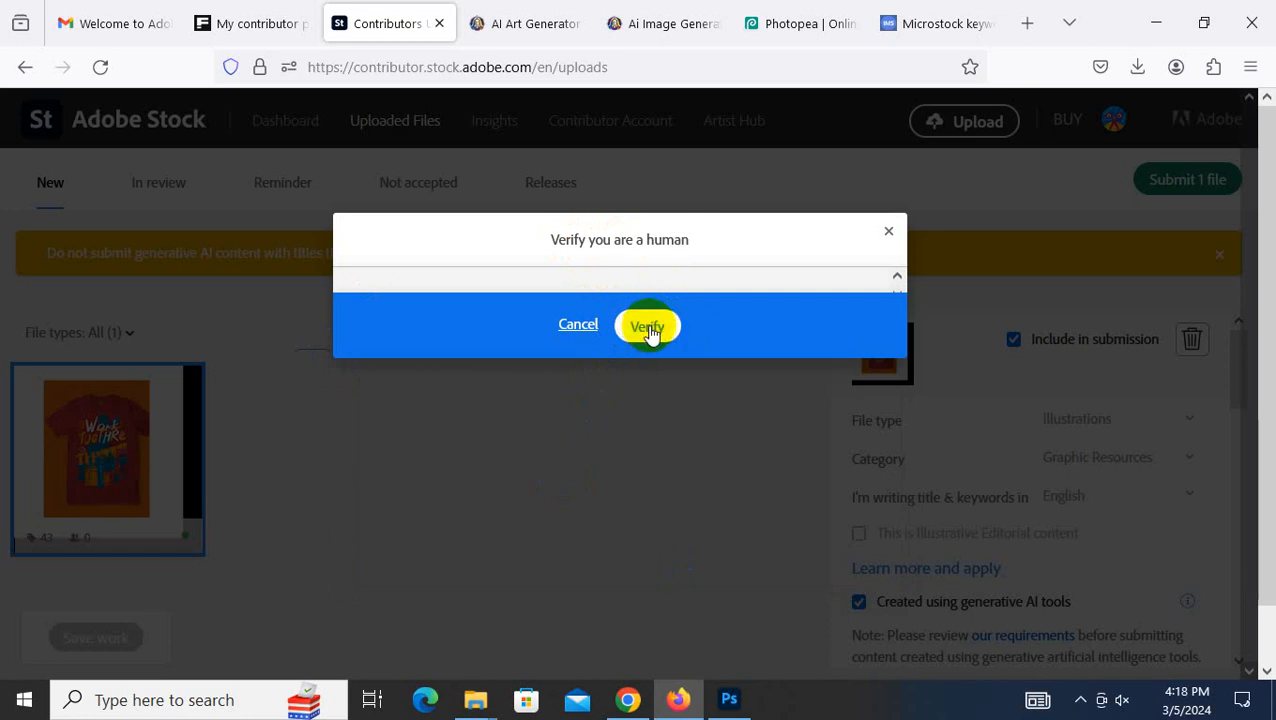
left_click(111, 29)
left_click(115, 236)
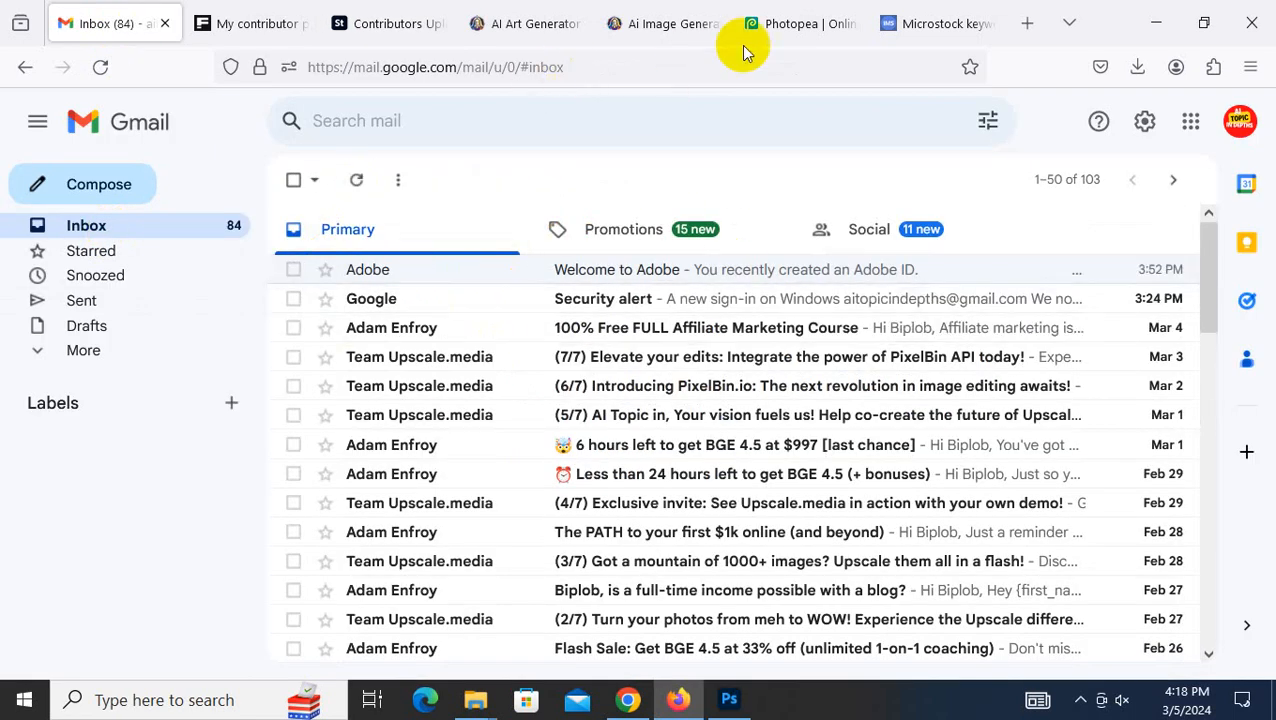
left_click(918, 22)
left_click(665, 22)
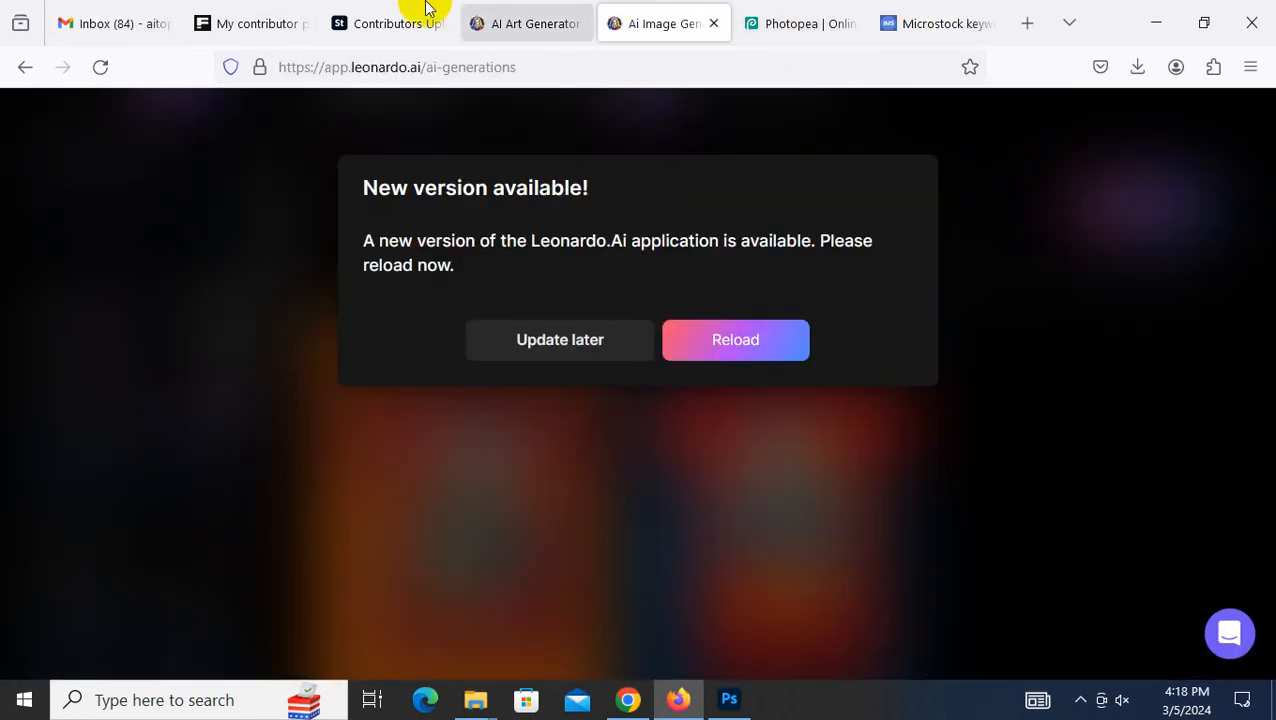
left_click(421, 20)
left_click(644, 325)
scroll(738, 331, "down", 1)
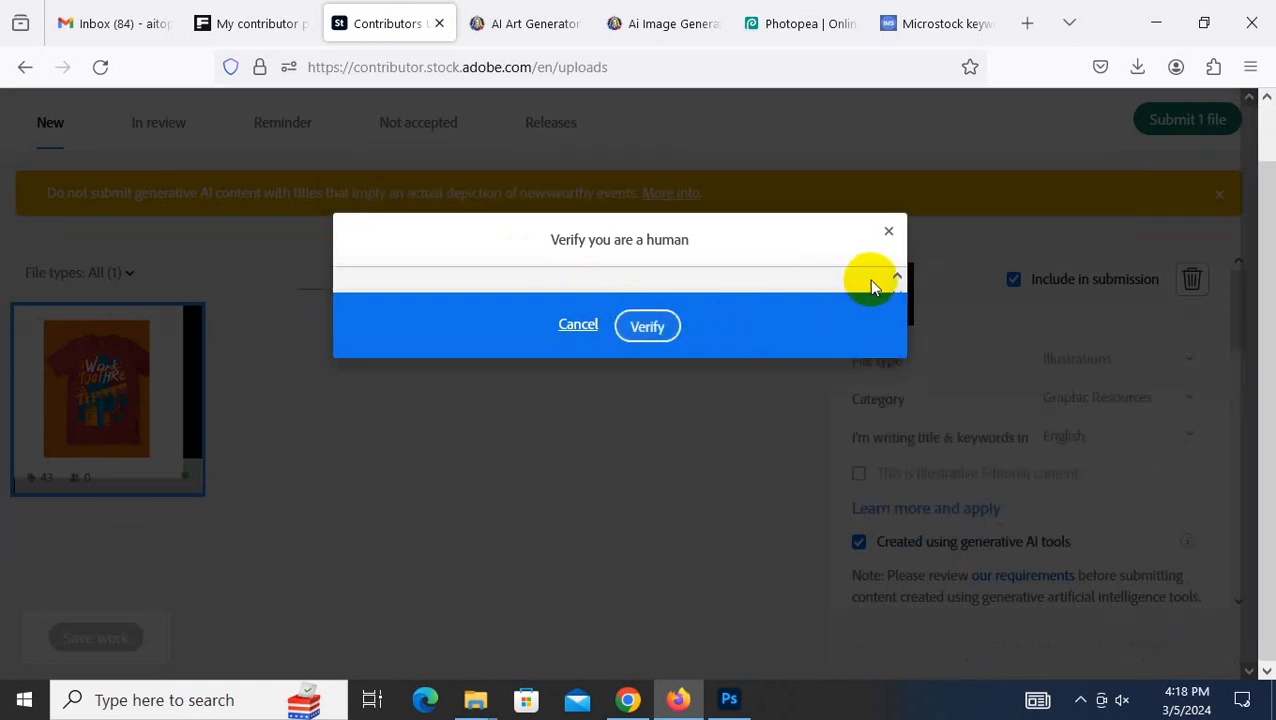
left_click(898, 279)
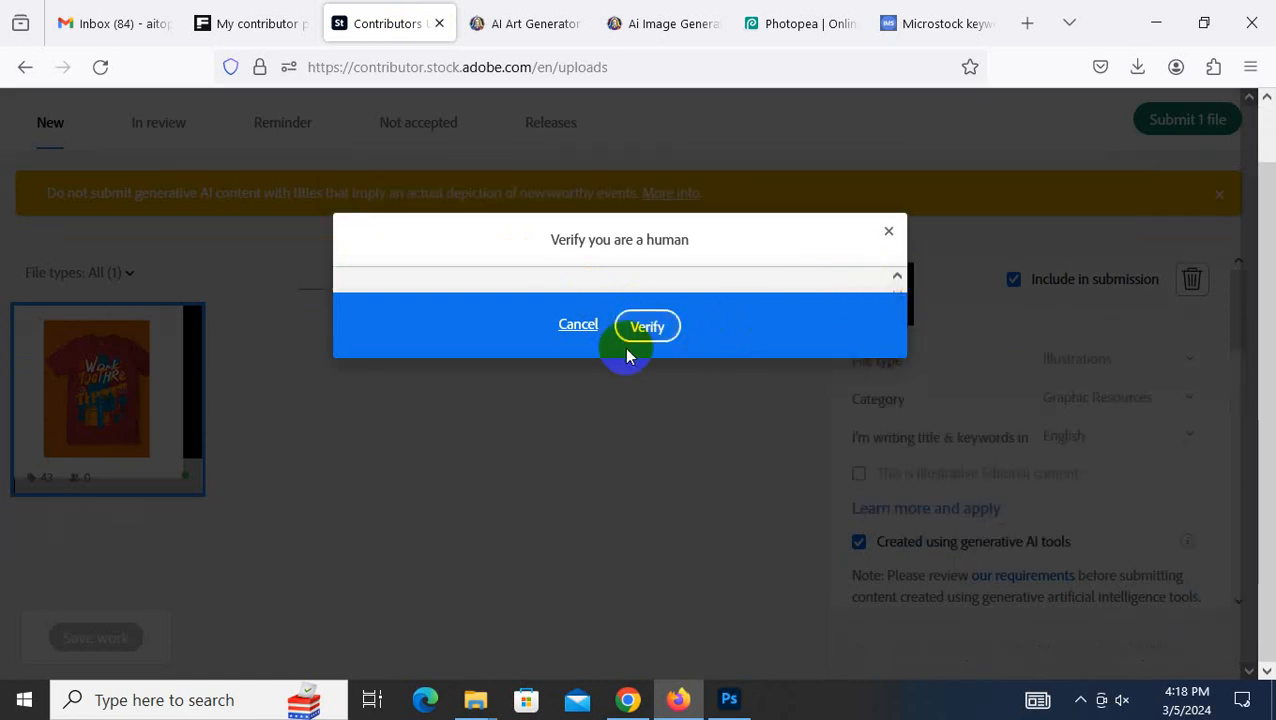
left_click(578, 325)
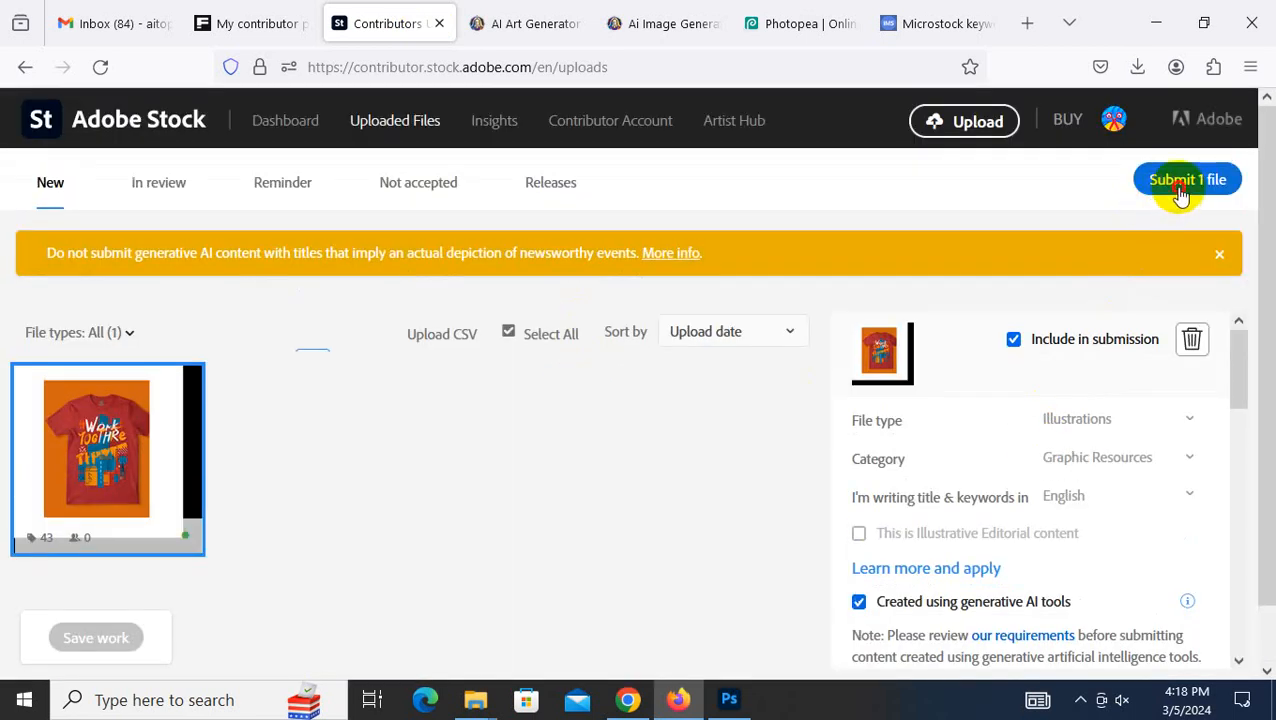
- Start submitting the file, accept both the submission guidelines and account suspension statements, and continue to the human verification
left_click(1180, 192)
left_click(367, 308)
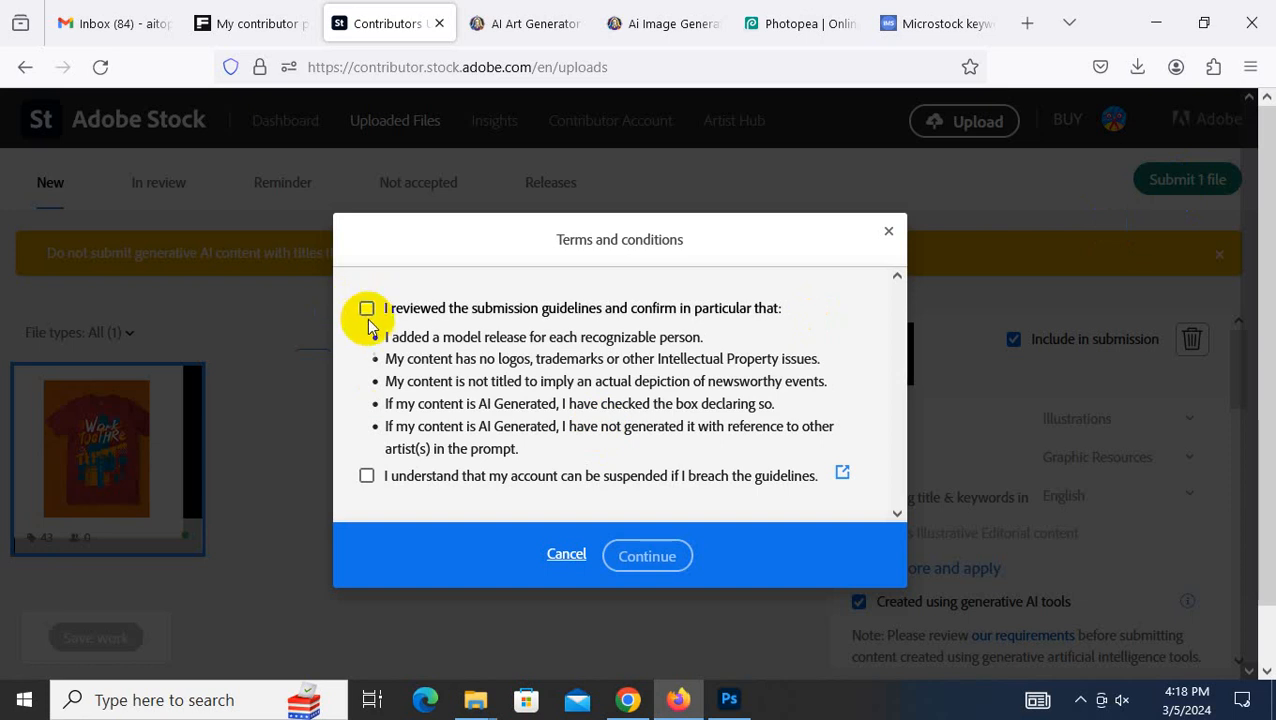
left_click(367, 476)
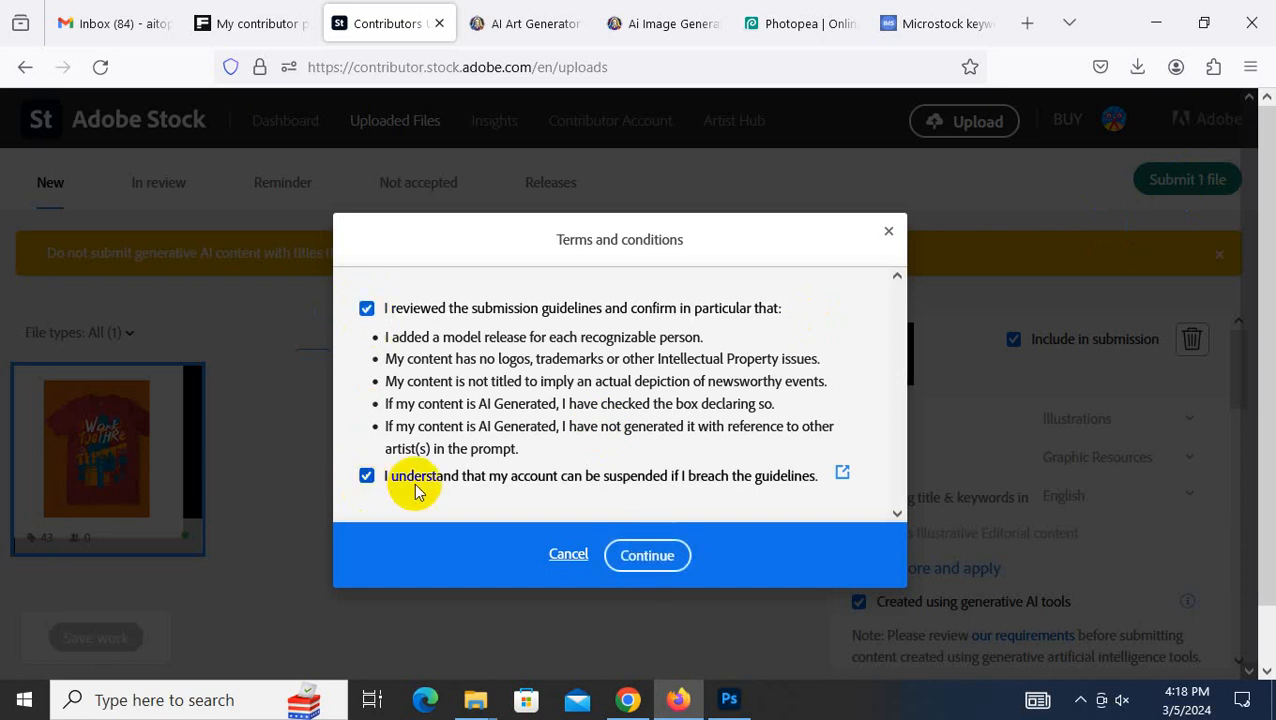
left_click(645, 553)
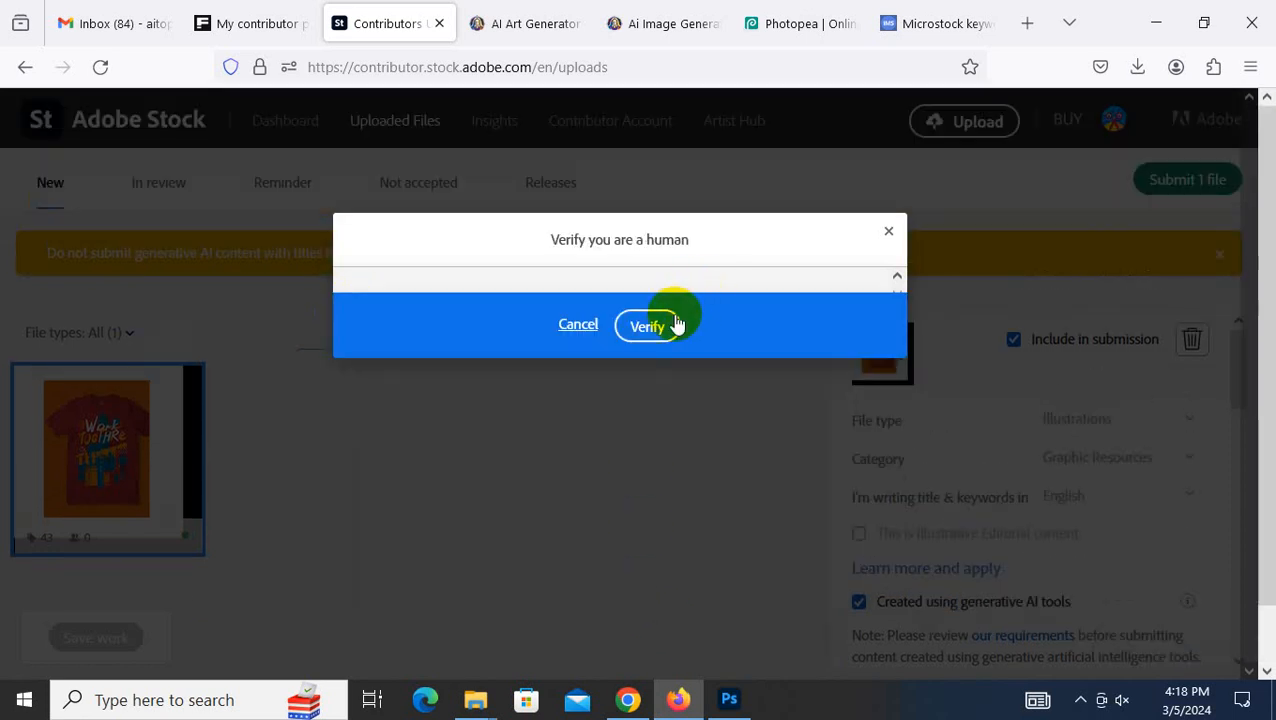
scroll(783, 278, "down", 1)
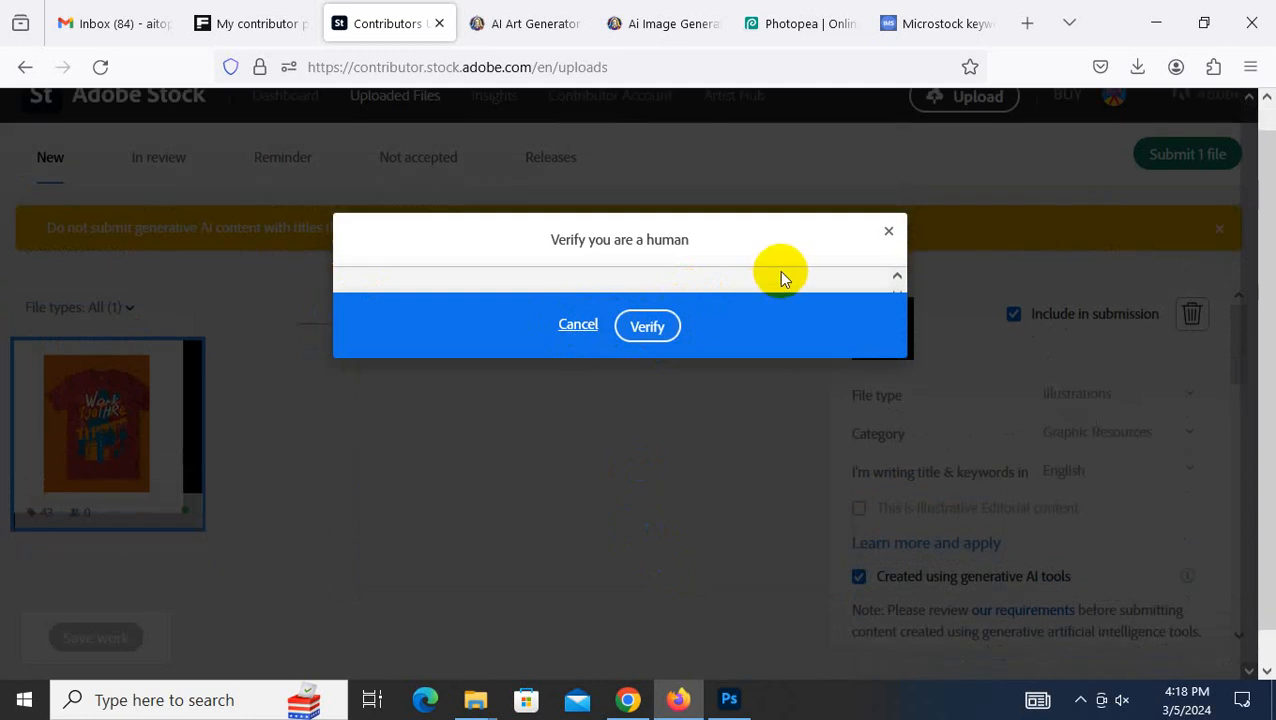
scroll(800, 290, "up", 1)
left_click(1080, 700)
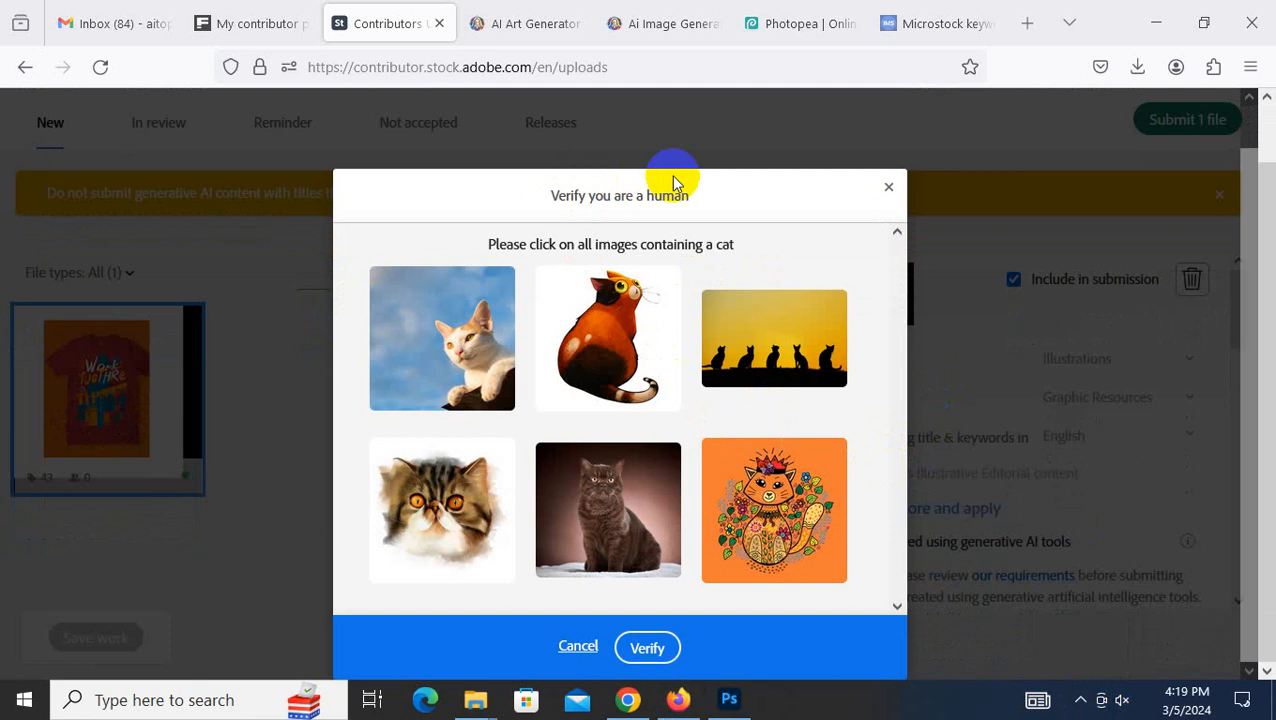
- Try to pass the human verification by selecting the white-and-orange, tabby and brown cat pictures
left_click_drag(495, 240, 492, 238)
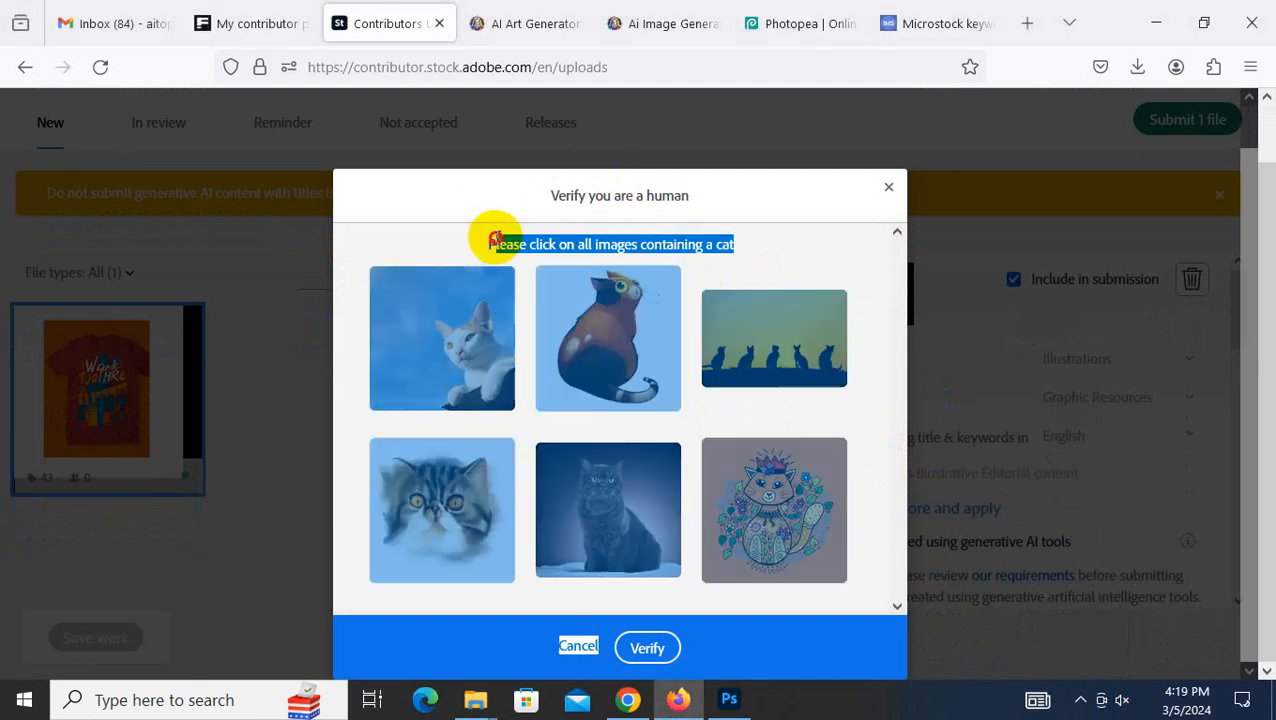
left_click(571, 241)
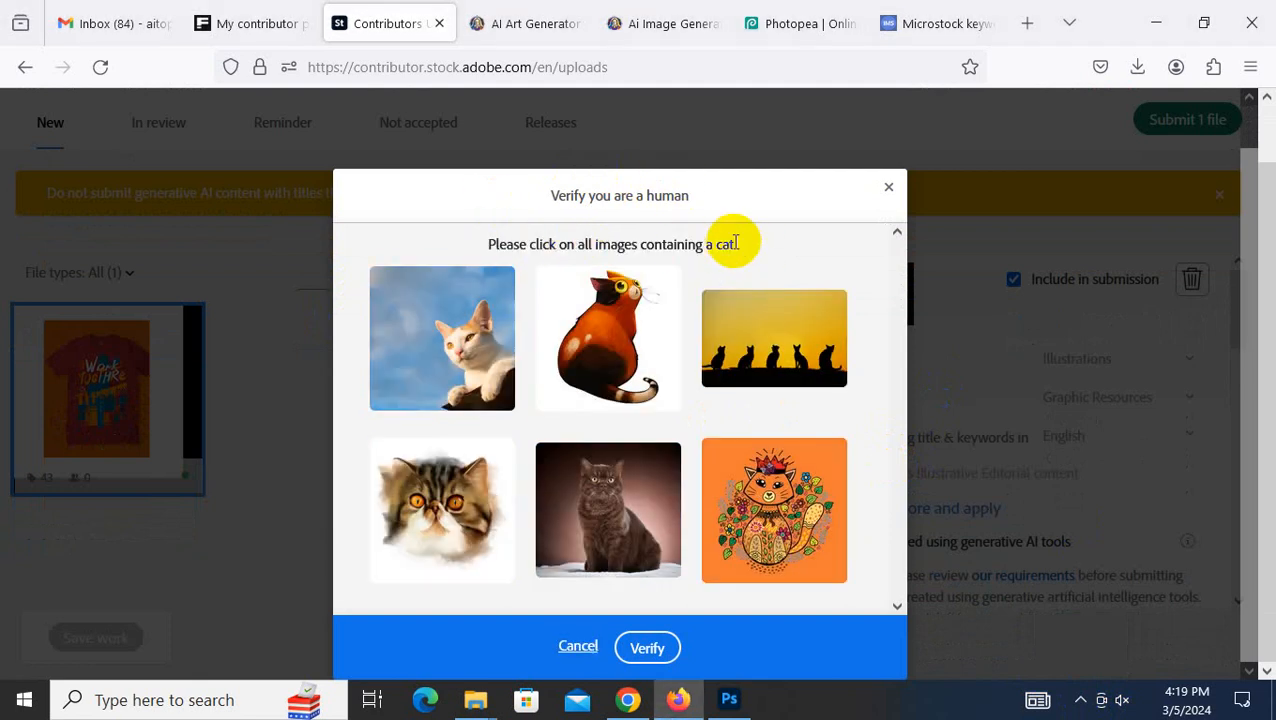
left_click(647, 362)
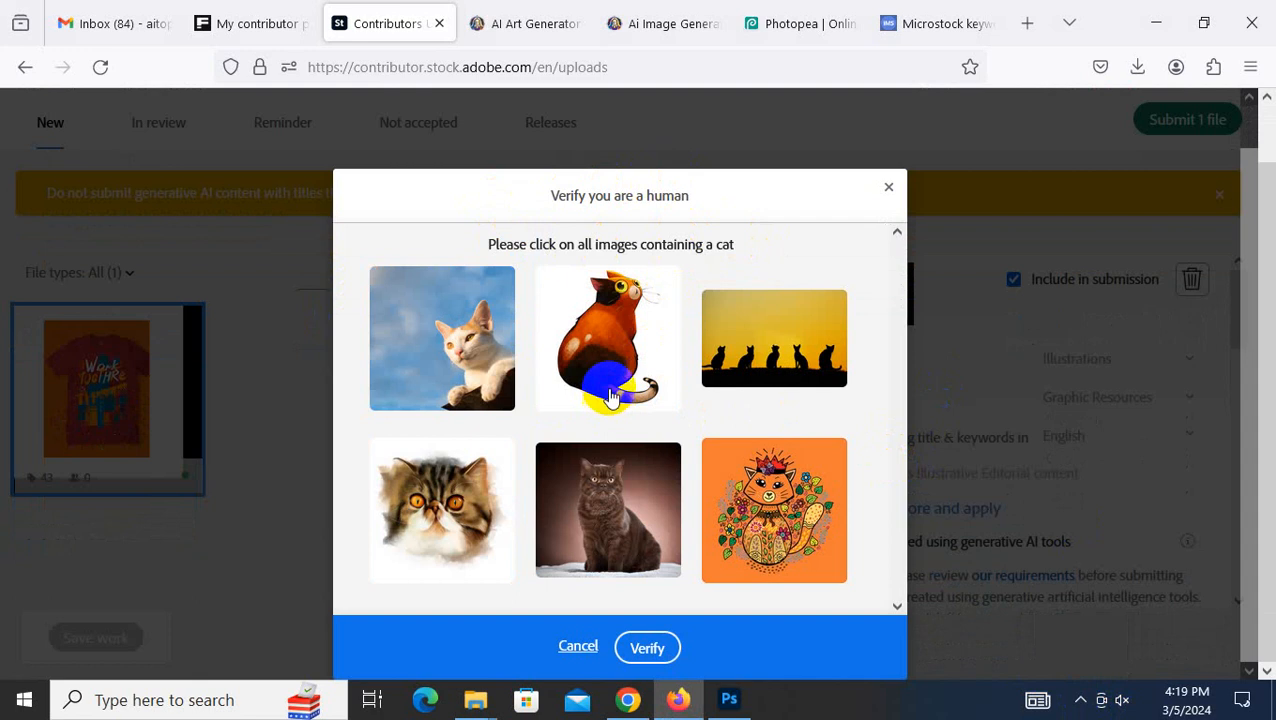
left_click(425, 340)
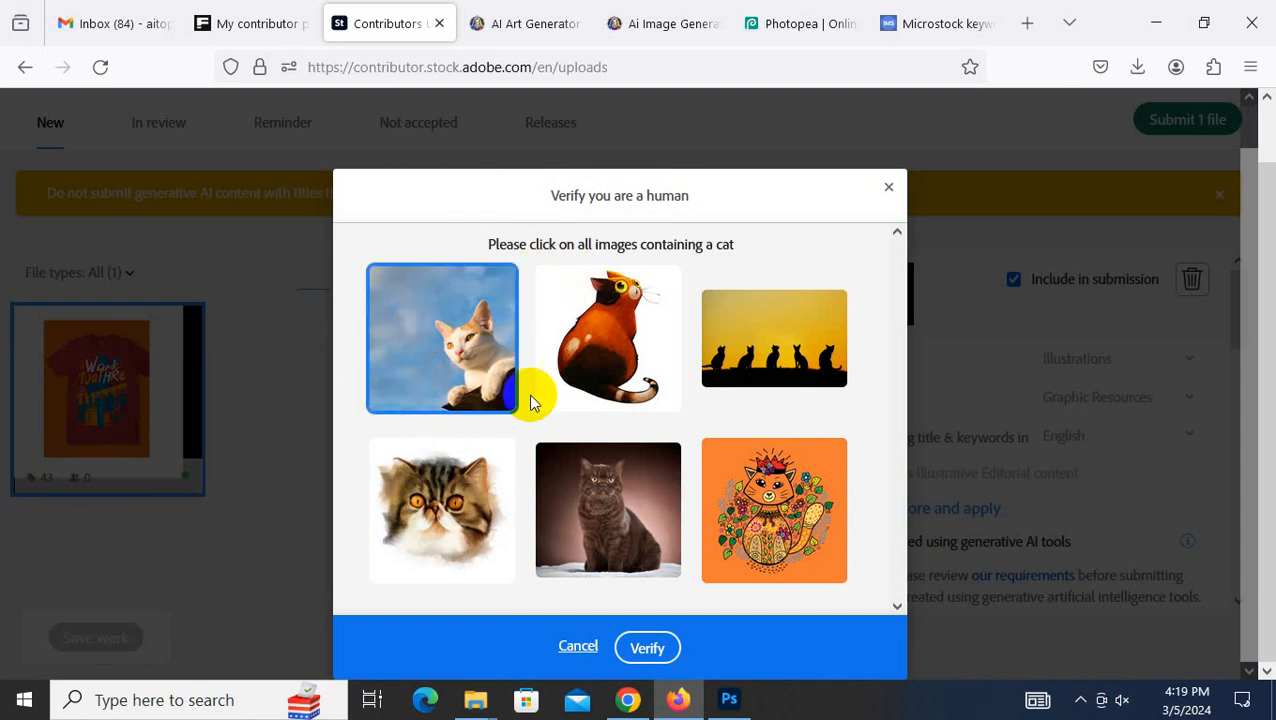
left_click(582, 487)
left_click(478, 493)
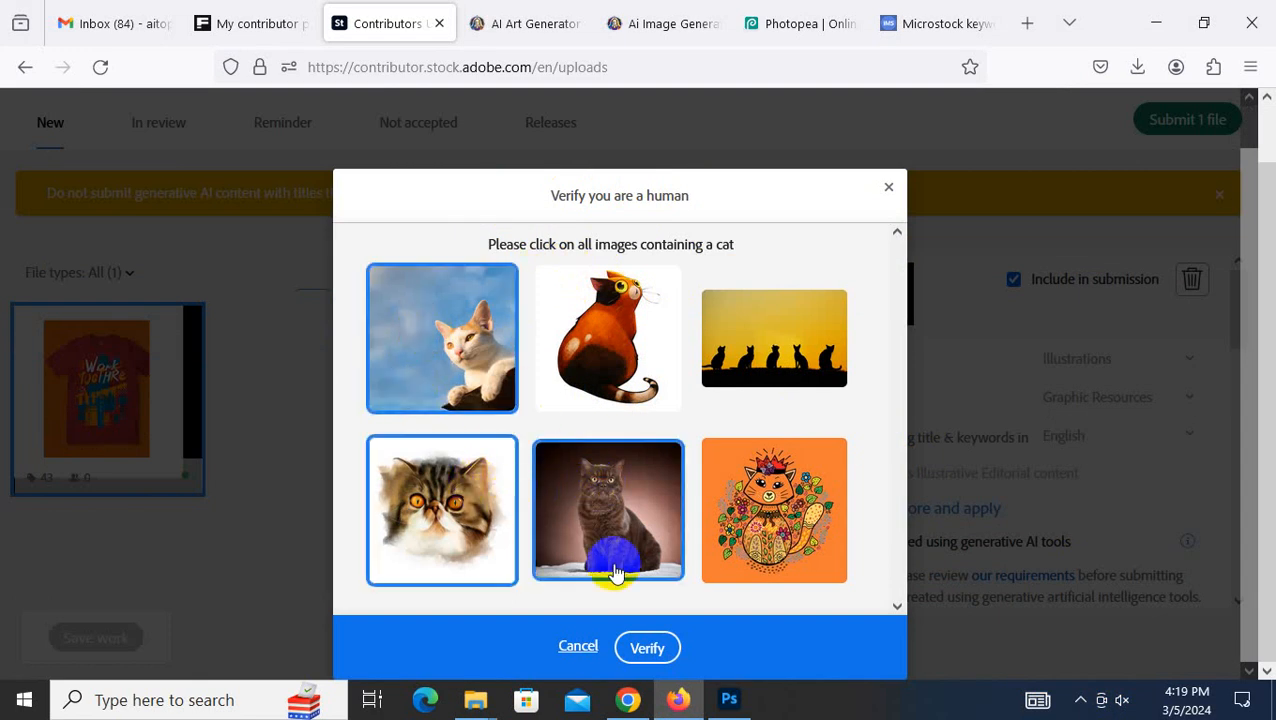
left_click(648, 647)
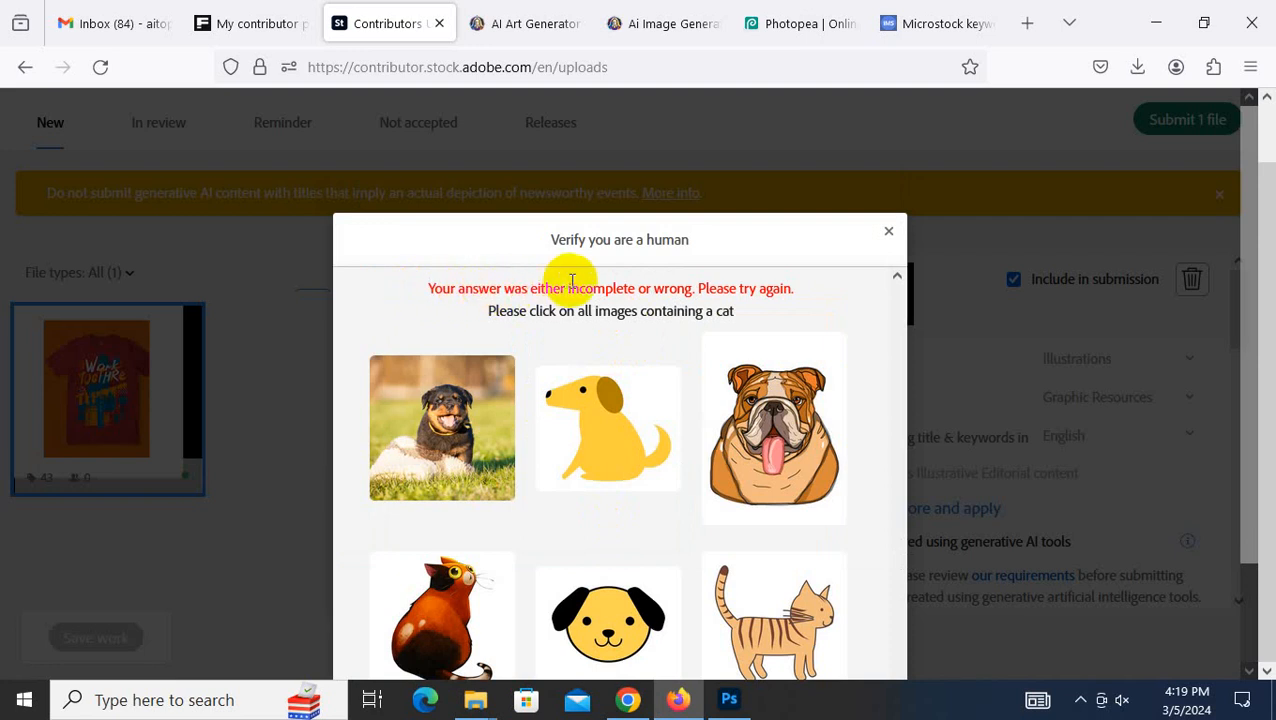
- Try the human verification again with the new image set, choosing the striped cat and the sitting red-brown cat
scroll(507, 317, "down", 2)
double_click(515, 315)
left_click(517, 320)
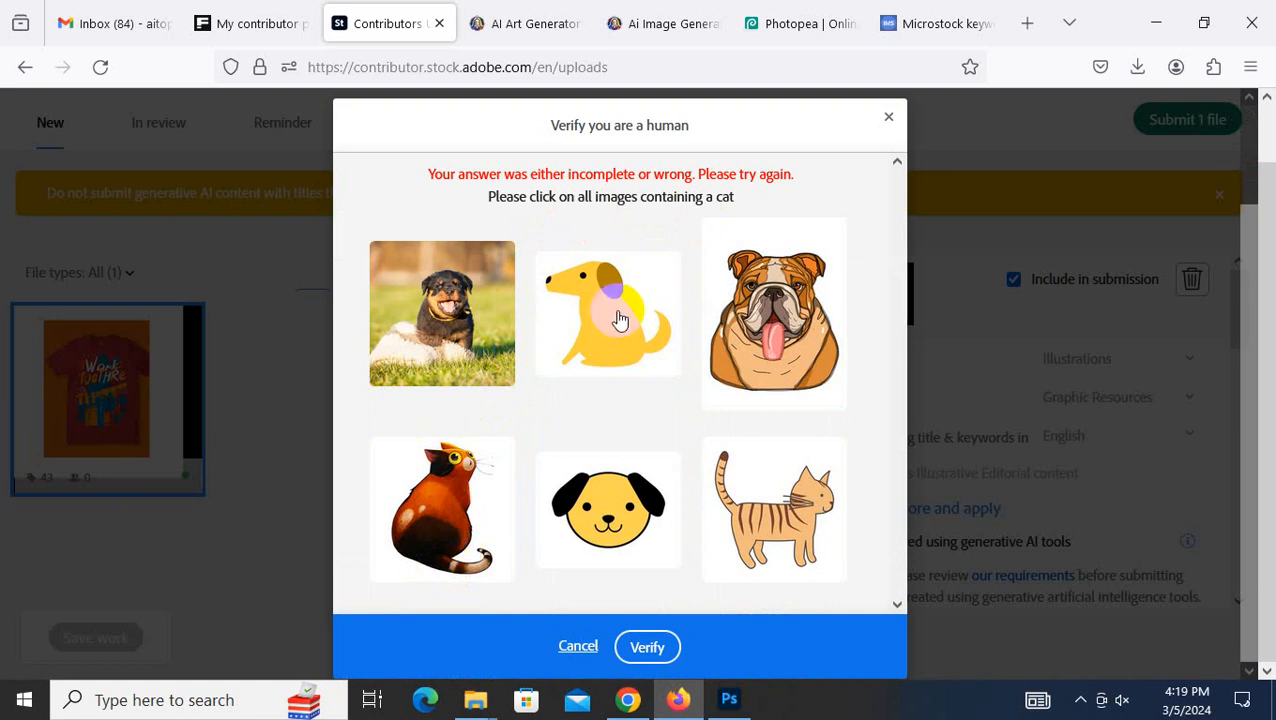
left_click(777, 510)
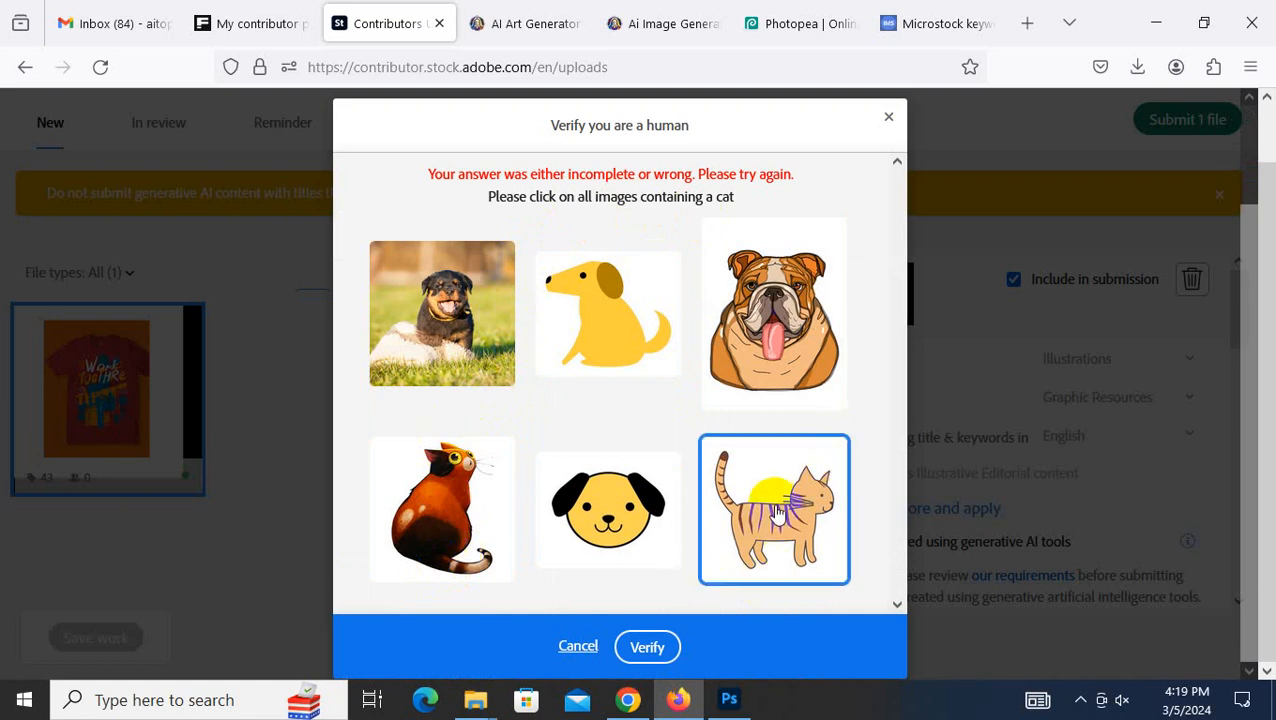
left_click(472, 488)
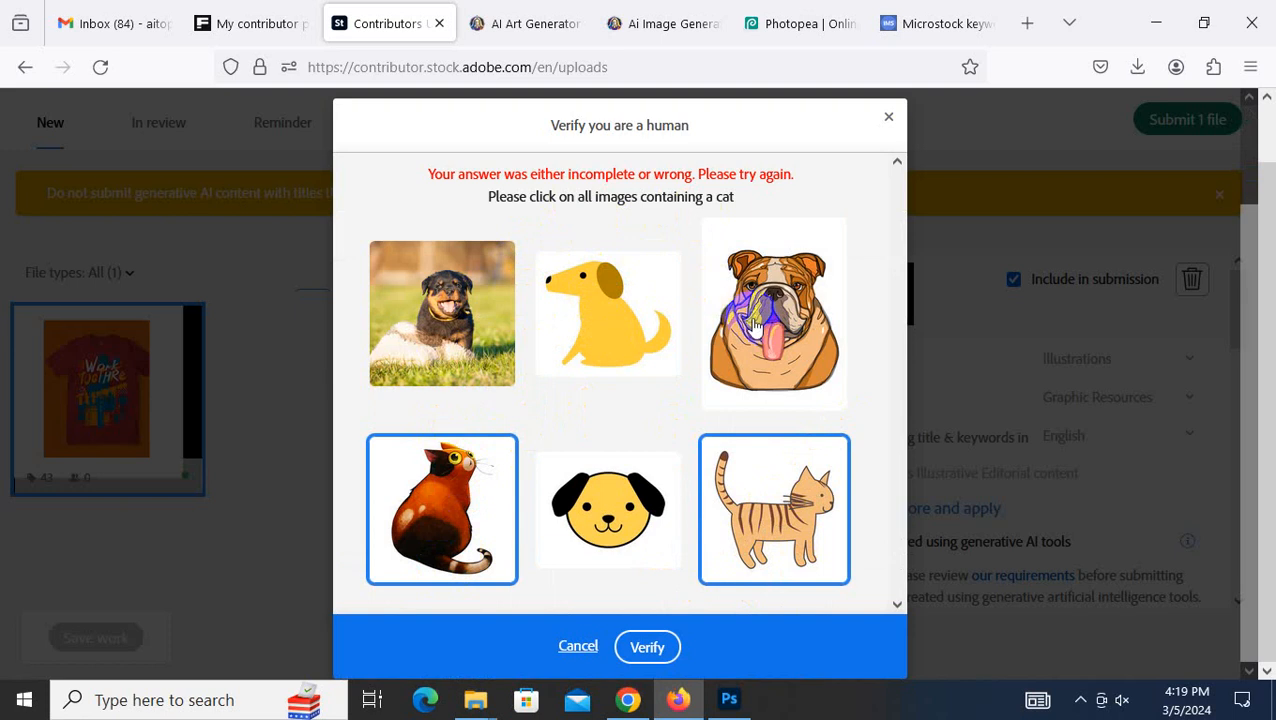
left_click(612, 532)
left_click(658, 648)
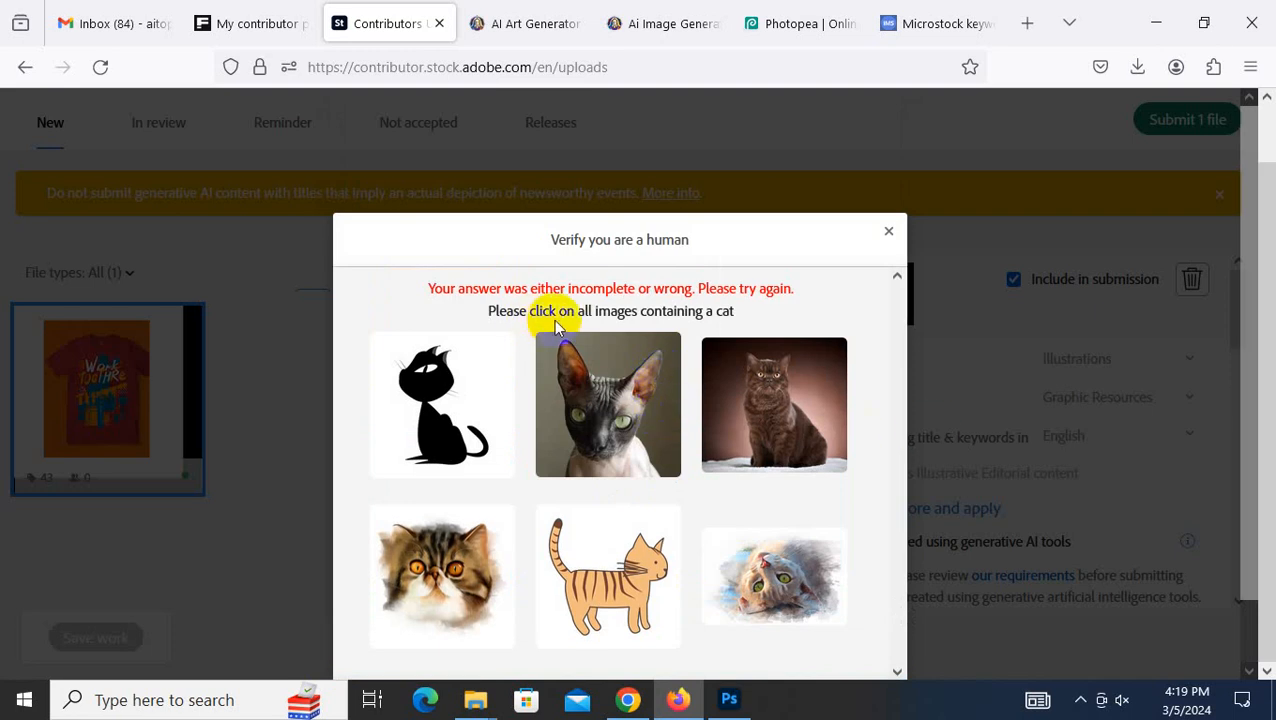
- Complete the human verification by selecting the cat images in the new set, and submit the t-shirt image
scroll(785, 380, "down", 1)
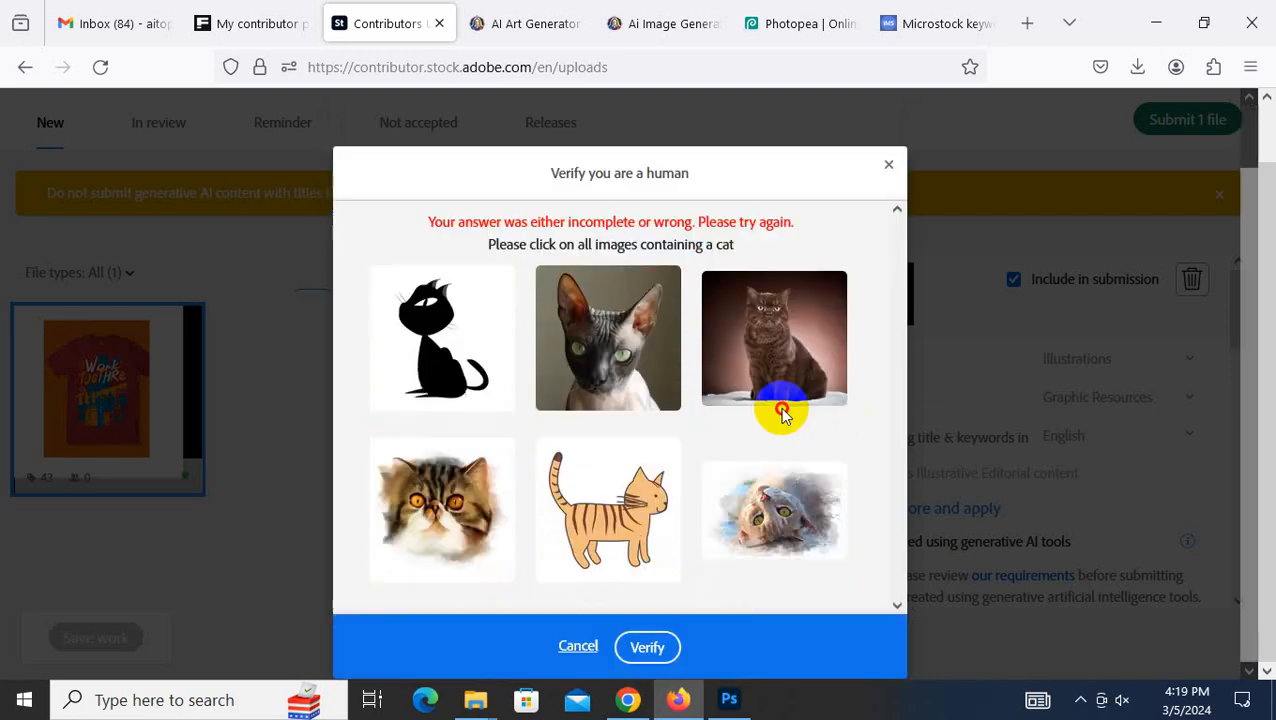
left_click(584, 349)
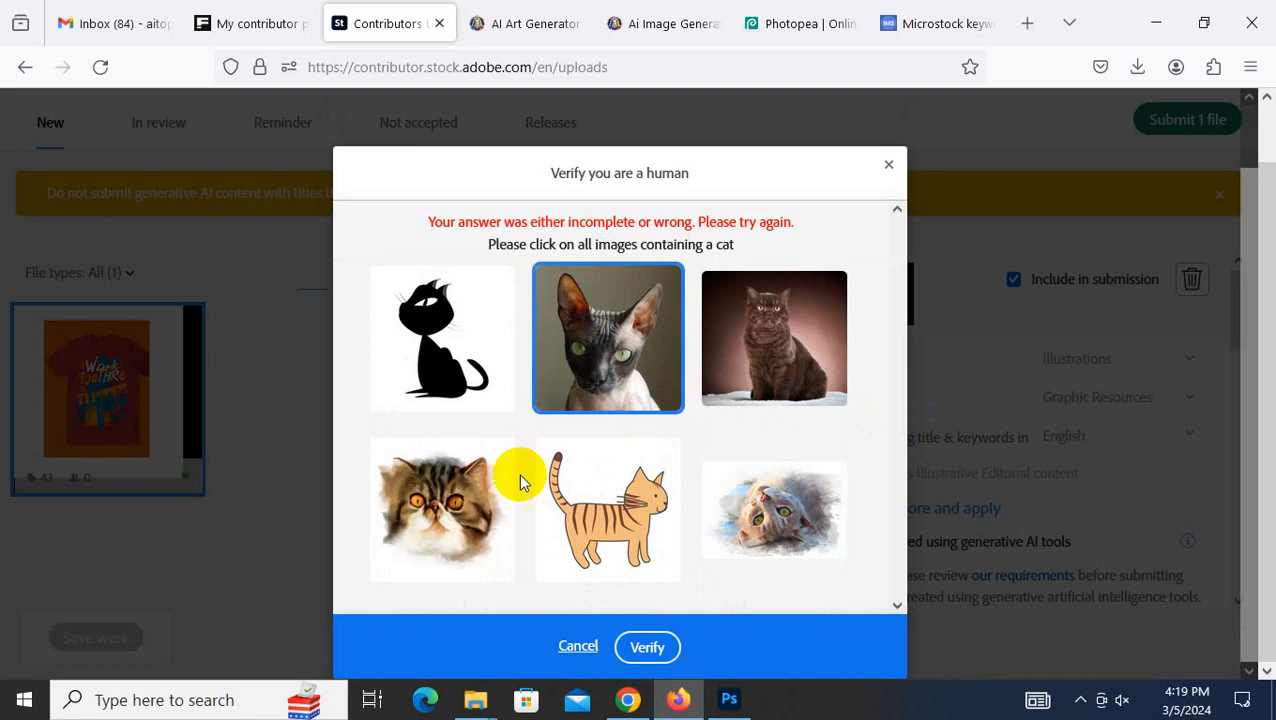
left_click(1080, 703)
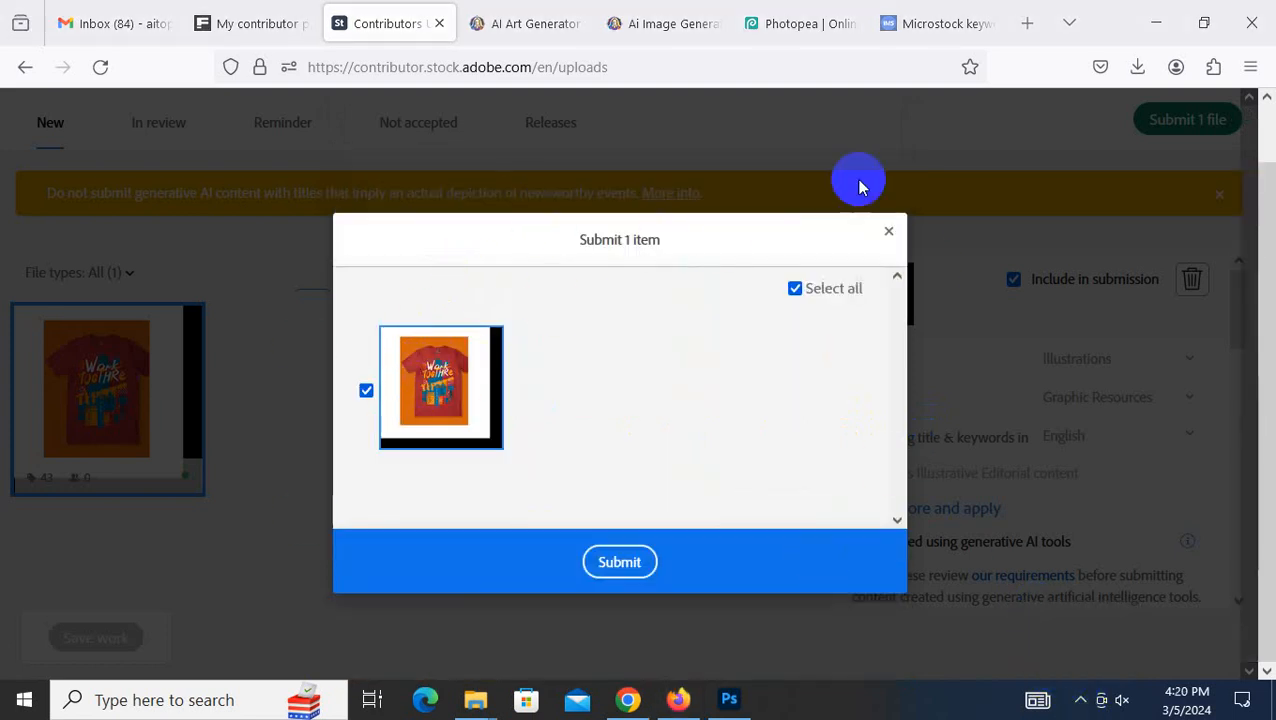
left_click(627, 563)
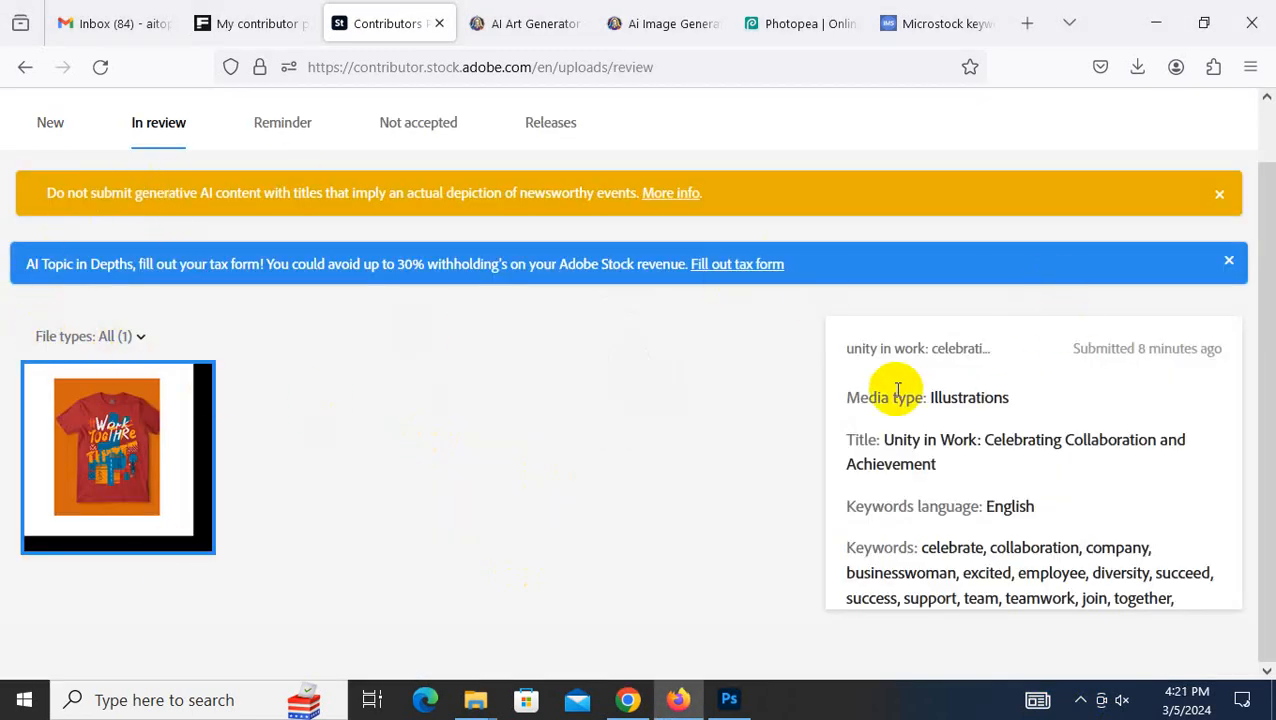
- Examine the submitted t-shirt image's media type, title and keywords in the files under review
scroll(1118, 442, "up", 1)
scroll(1127, 440, "down", 1)
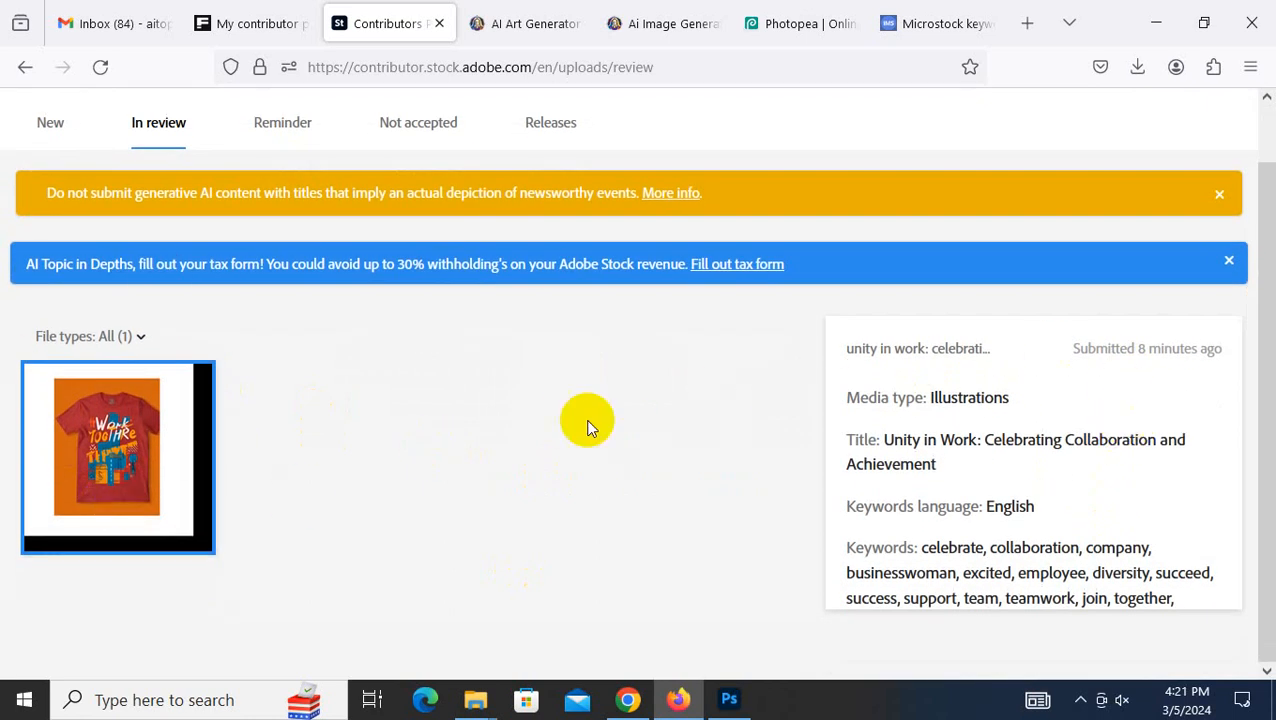
scroll(600, 404, "up", 1)
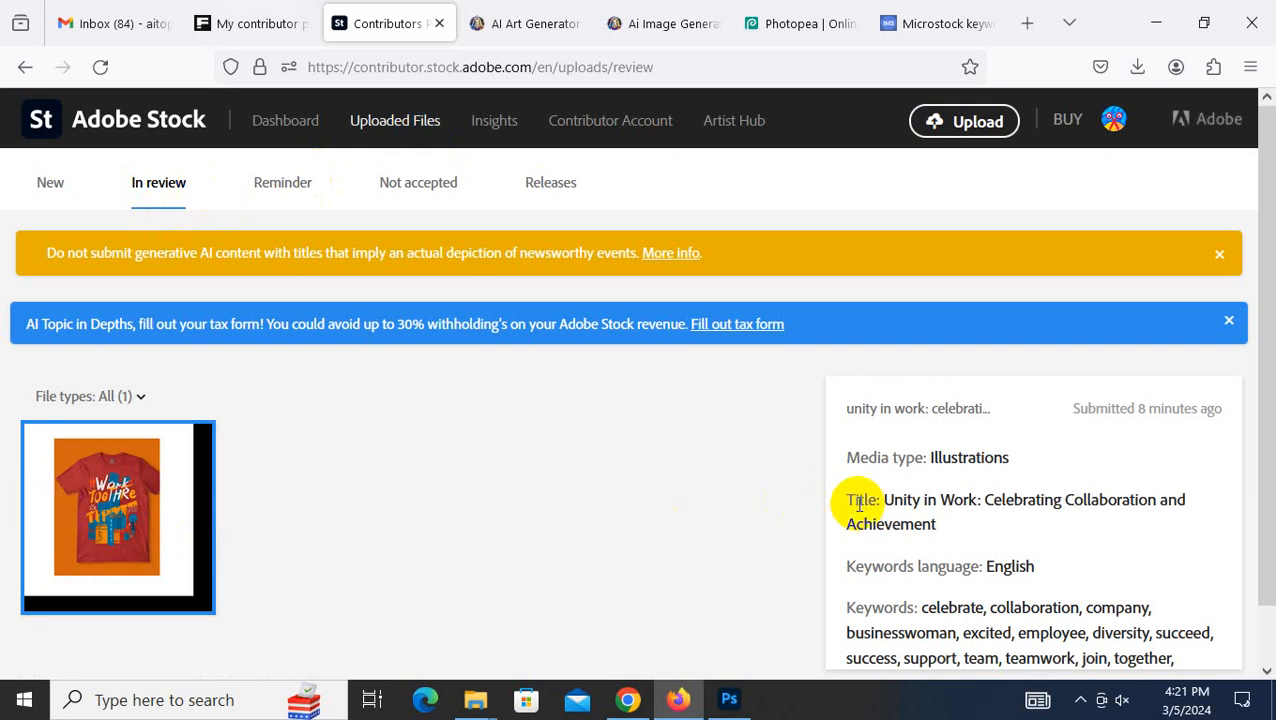
scroll(765, 470, "down", 1)
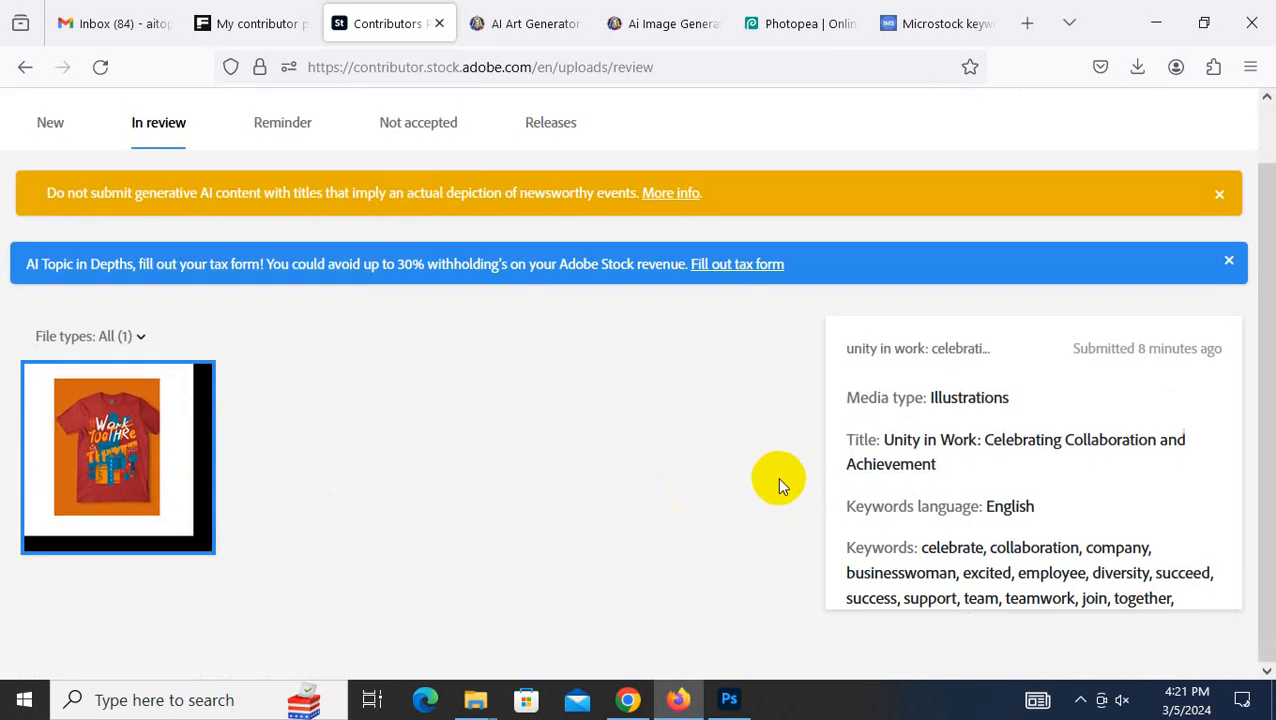
scroll(777, 477, "up", 1)
scroll(905, 452, "down", 1)
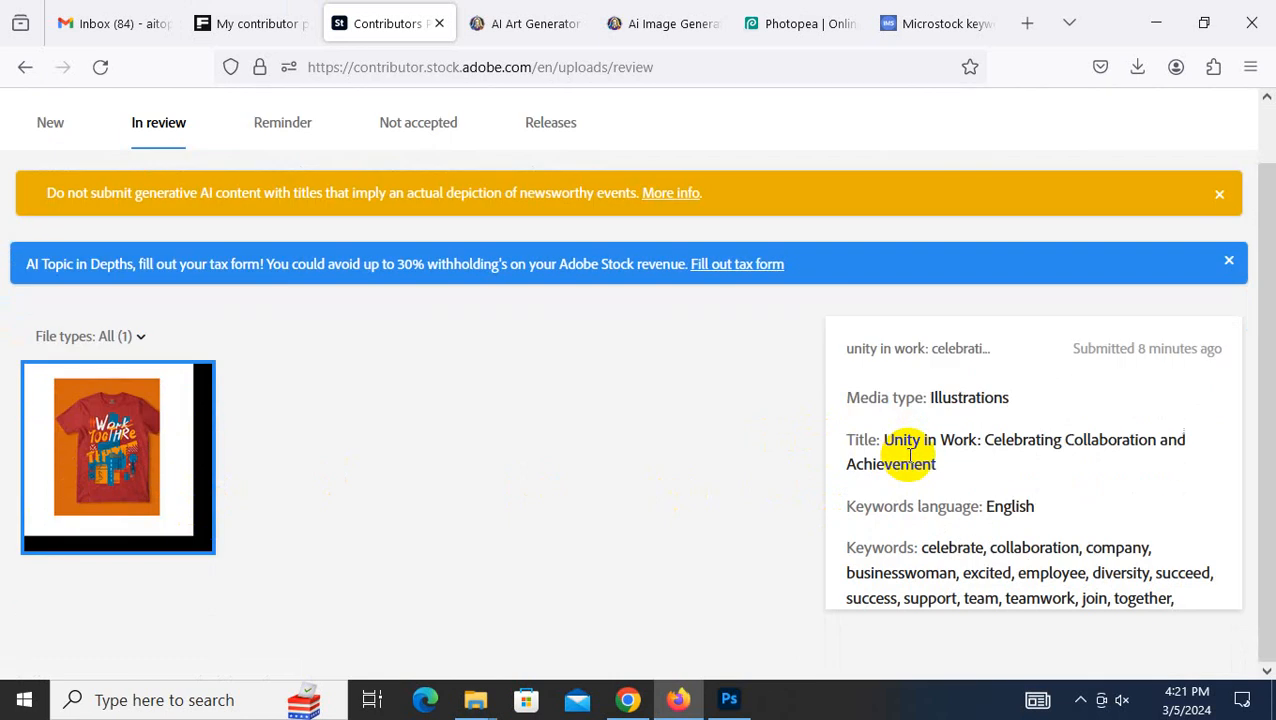